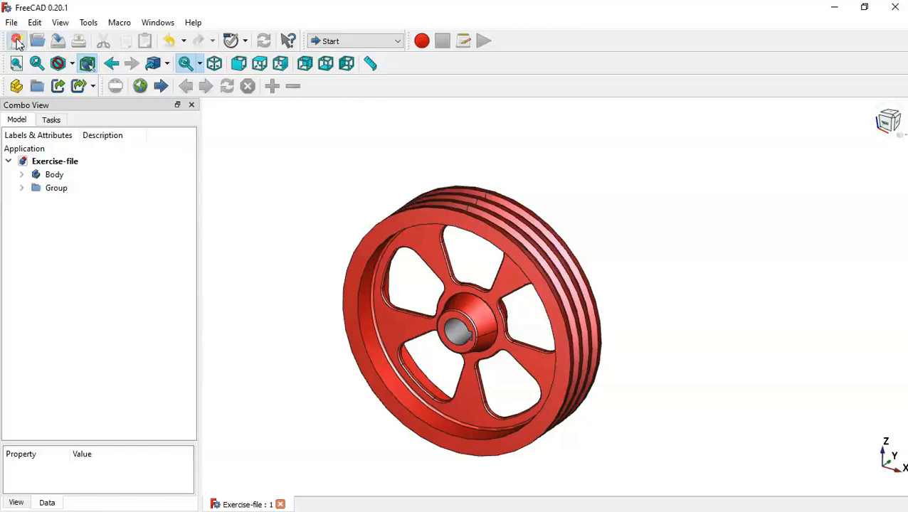
Create a new document with a Part Design body and start a sketch on the XZ plane.
left_click(18, 44)
left_click(354, 43)
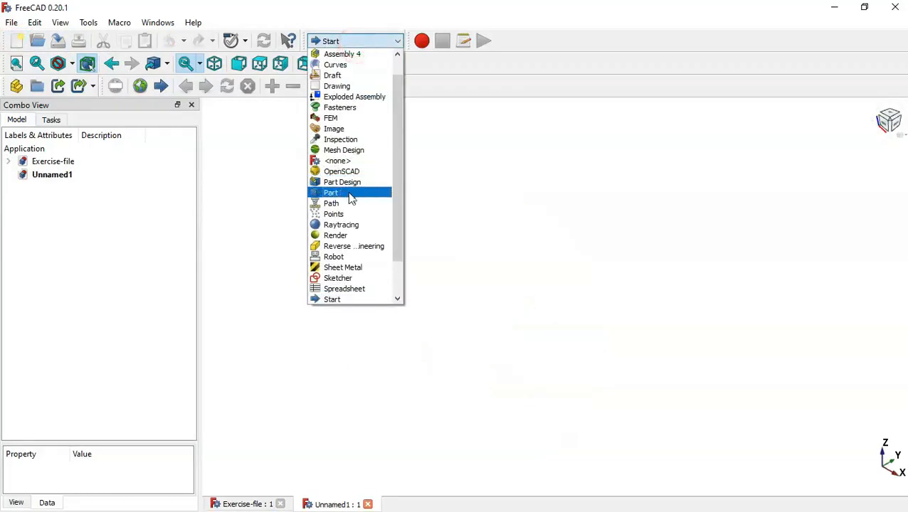
left_click(360, 185)
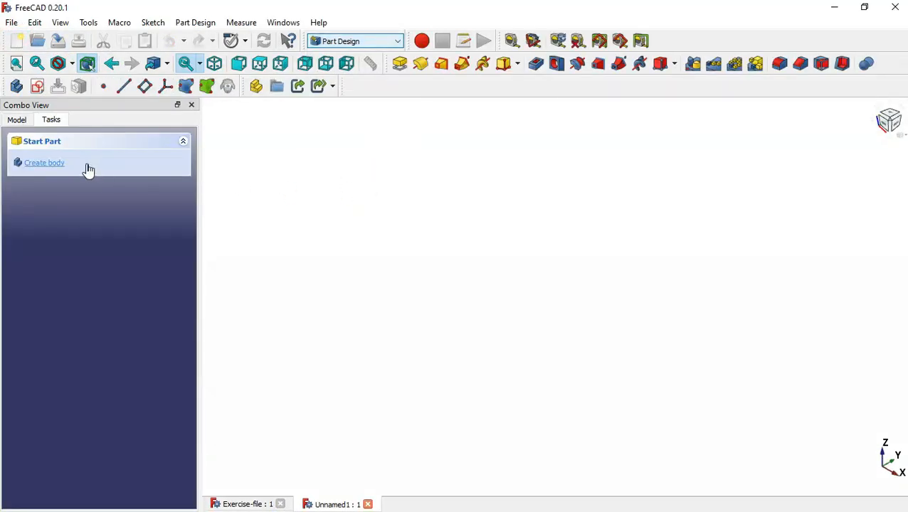
left_click(89, 170)
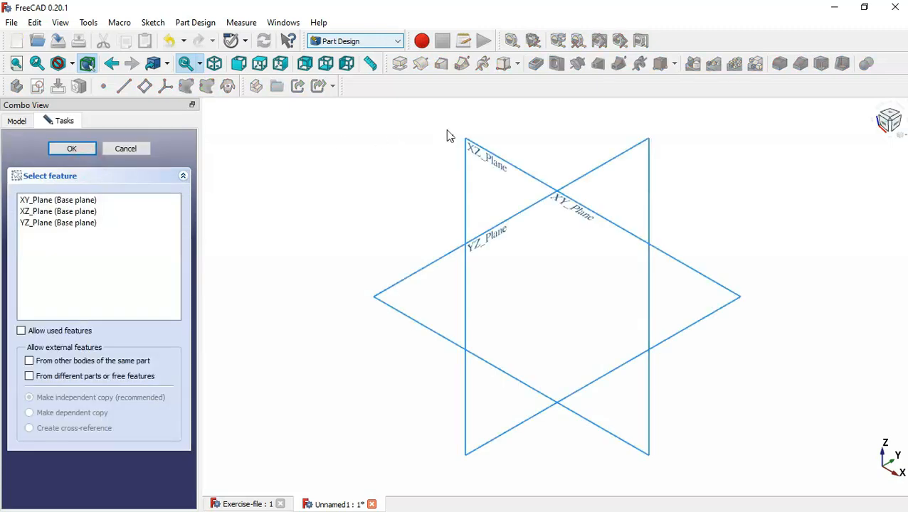
left_click(475, 151)
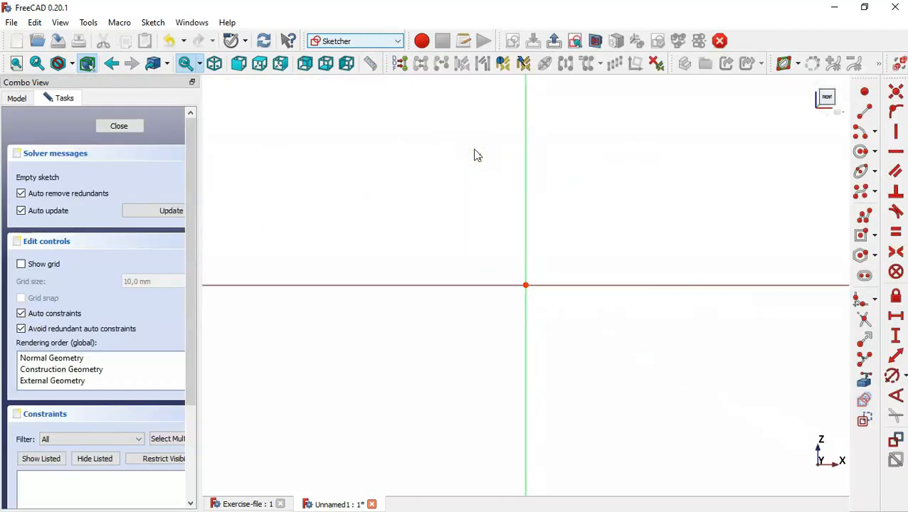
Sketch a circle centred on the origin with a radius of about 27 mm.
left_click(861, 152)
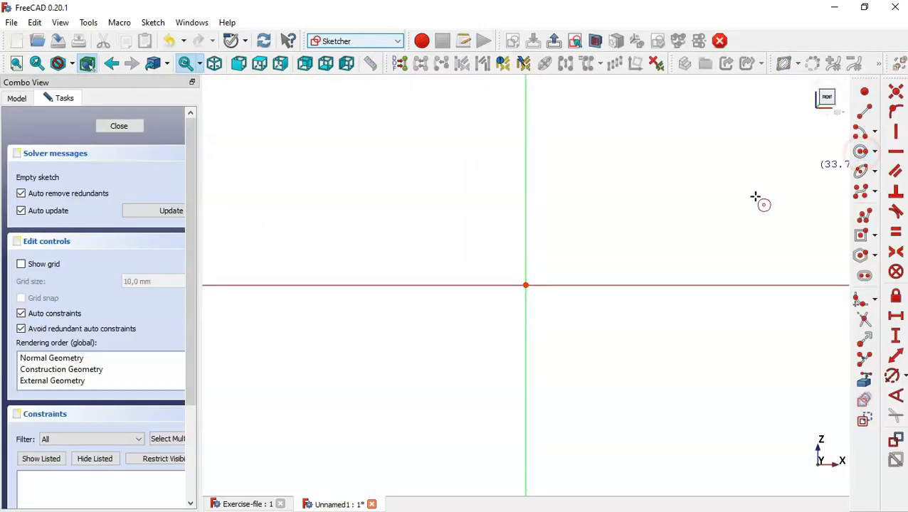
left_click(526, 285)
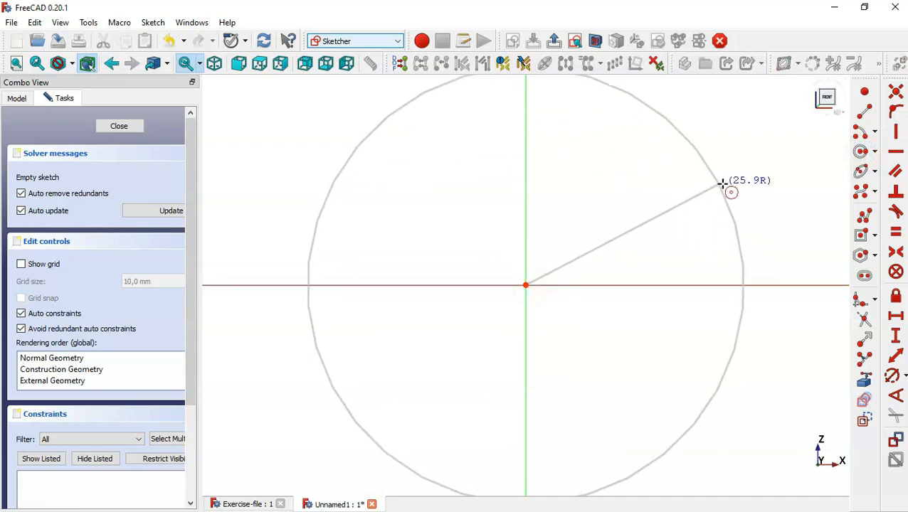
left_click(730, 185)
scroll(562, 255, "down", 5)
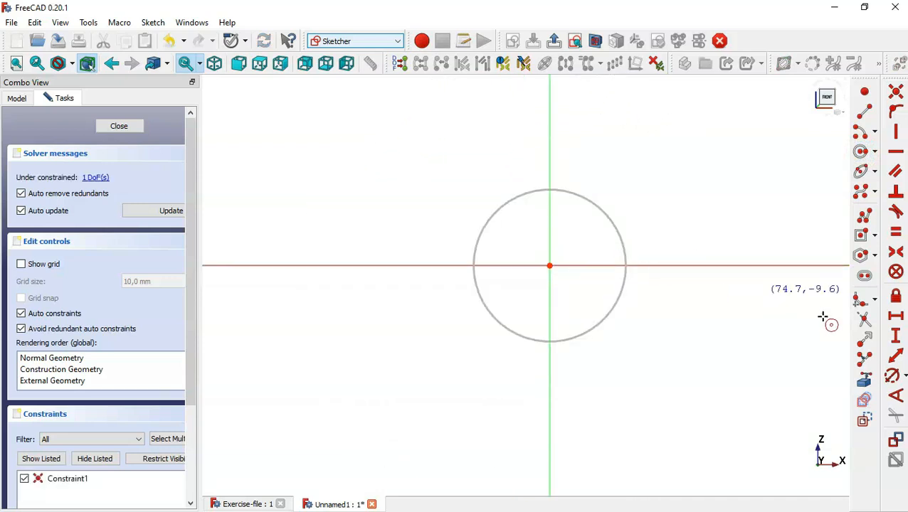
Constrain the circle's diameter to 200 mm, close the sketch and fit the model in the view.
left_click(896, 377)
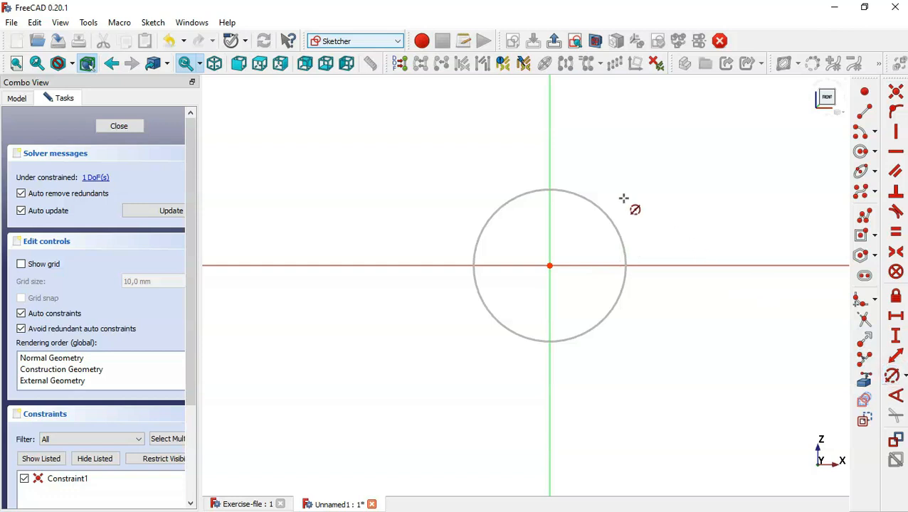
left_click(593, 204)
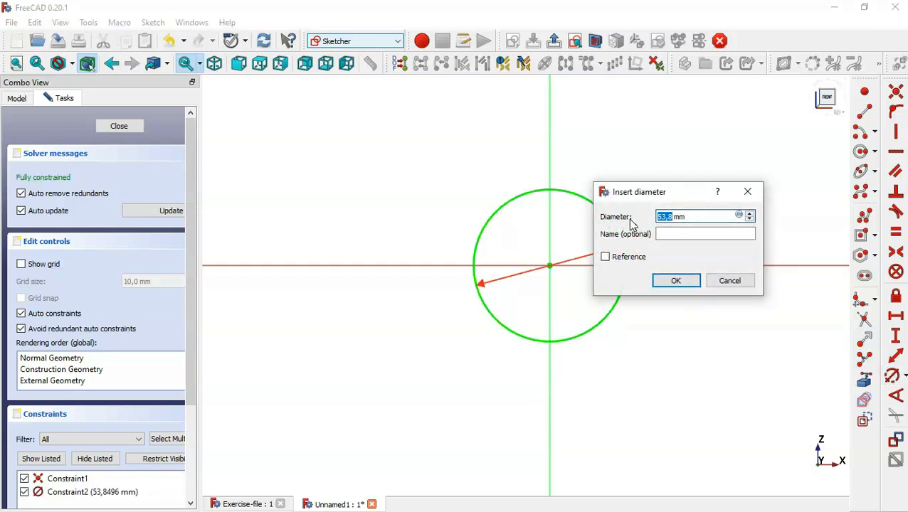
type("200")
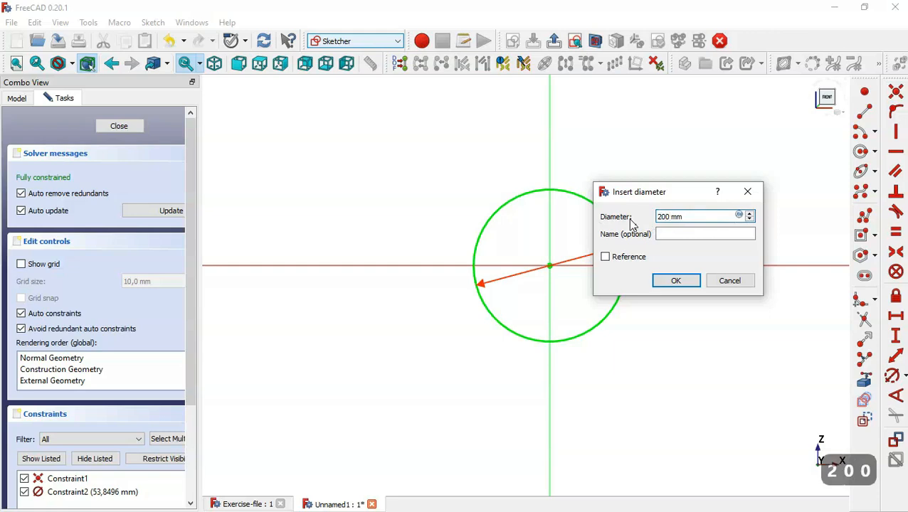
key("Return")
scroll(499, 222, "down", 5)
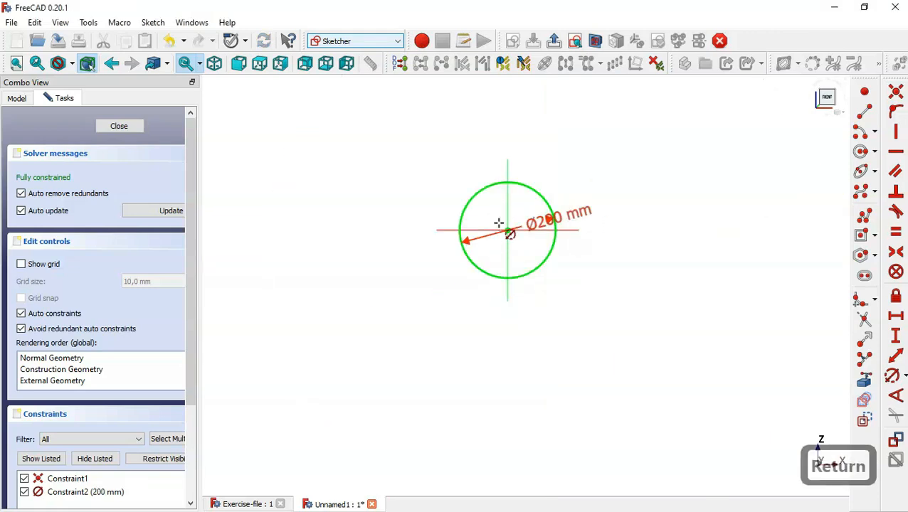
left_click(118, 126)
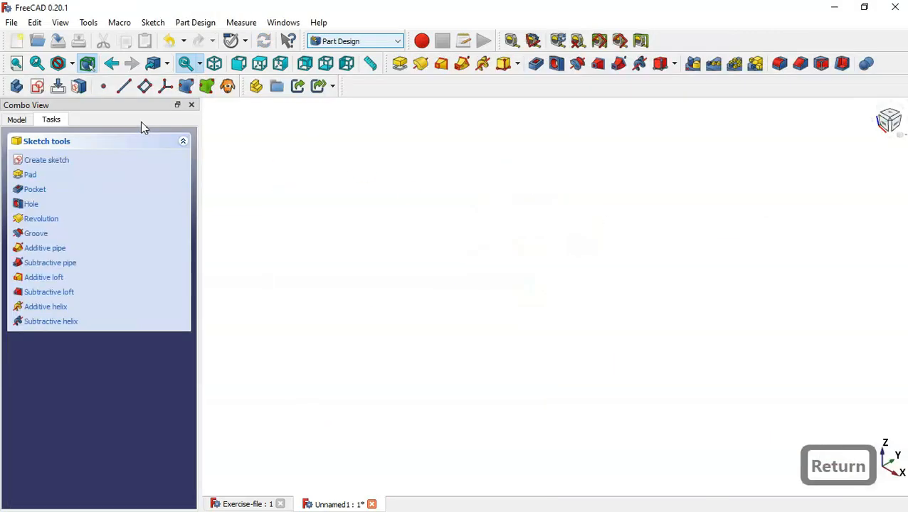
key("Home")
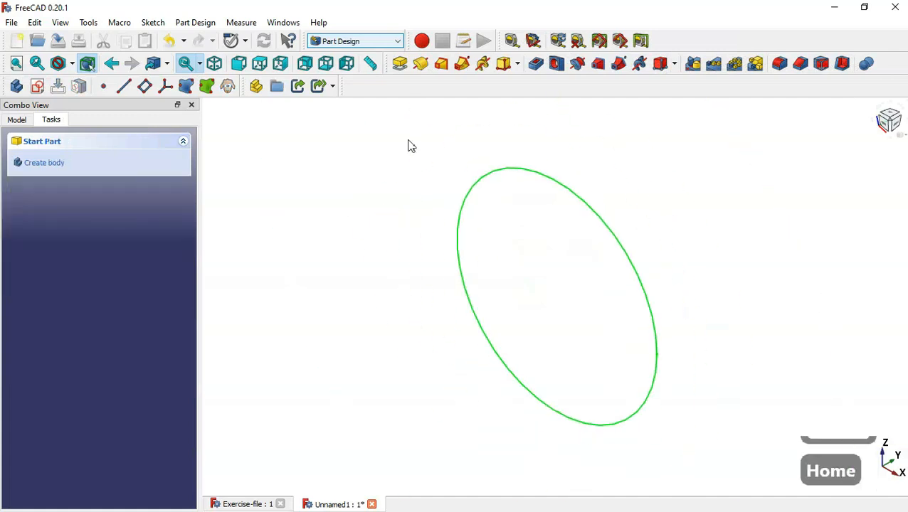
Pad the circle sketch to a length of 5 mm, symmetric to the sketch plane.
left_click(22, 121)
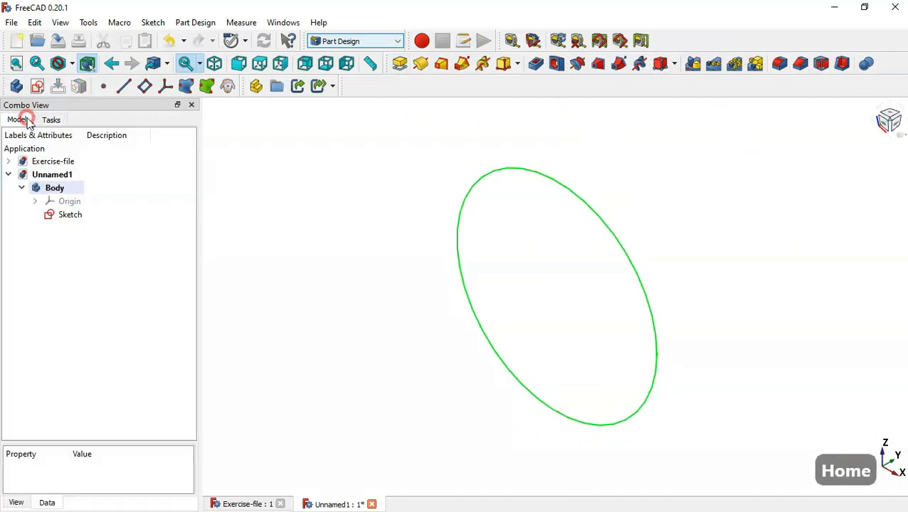
left_click(86, 217)
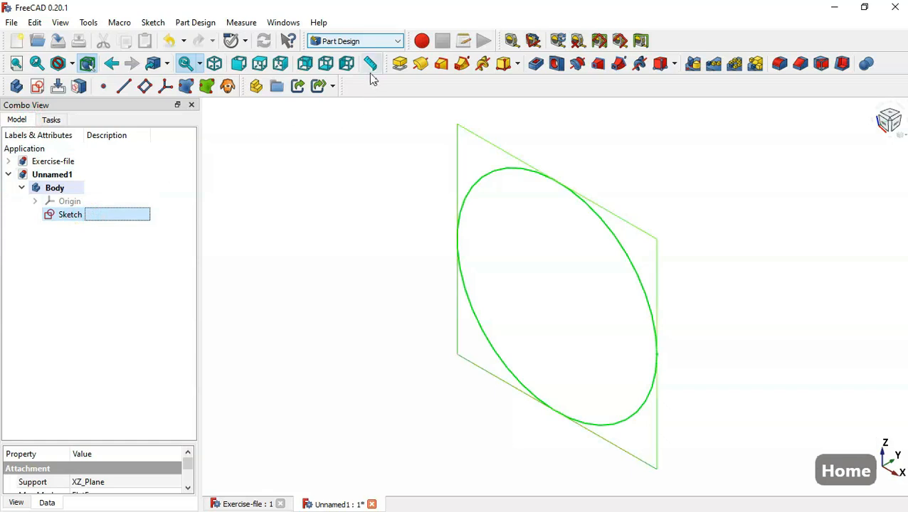
left_click(409, 65)
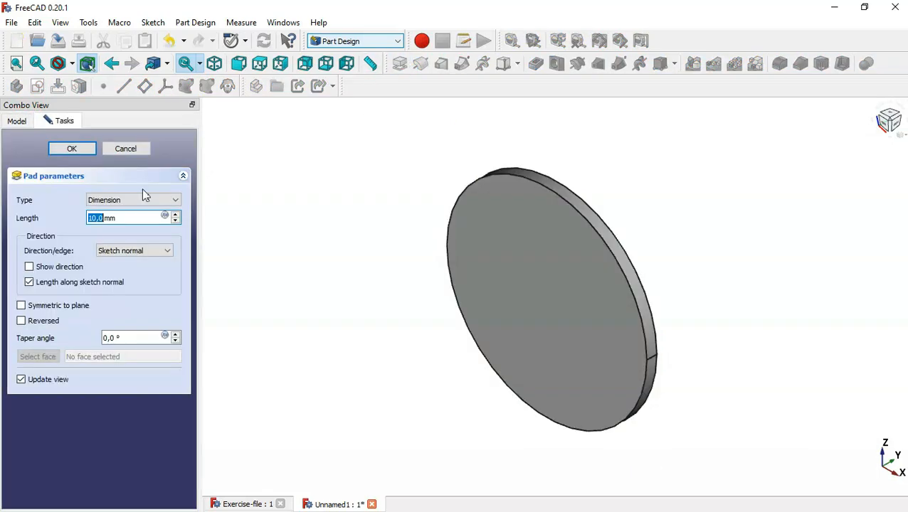
left_click(49, 307)
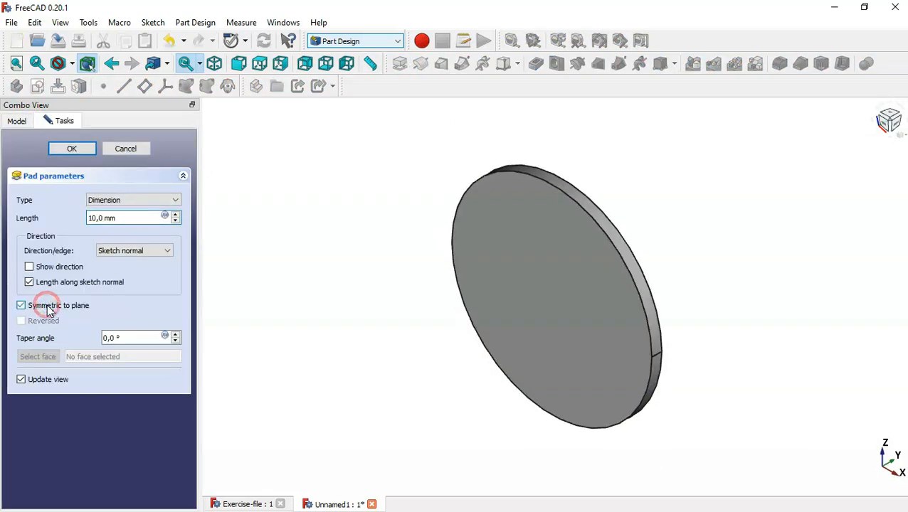
double_click(126, 217)
type("5")
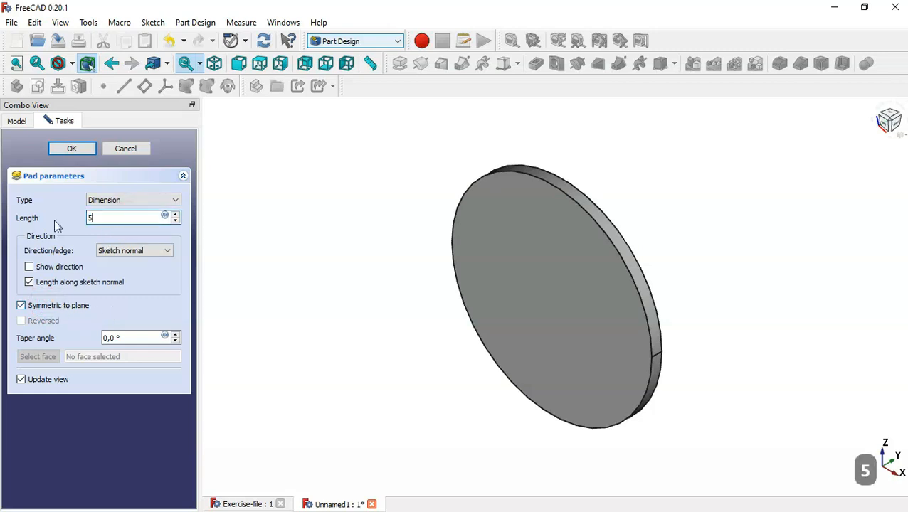
left_click(71, 148)
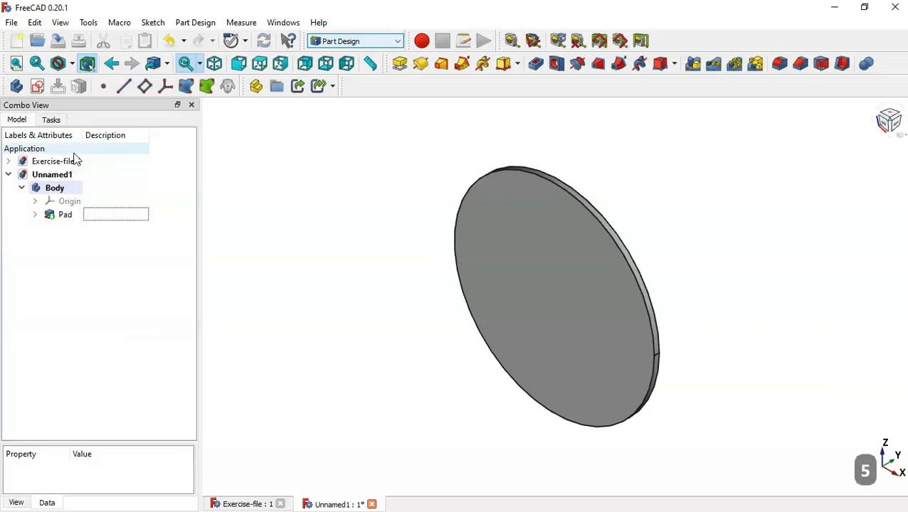
Start a new sketch on the XZ plane and section the view at the sketch plane.
left_click(38, 87)
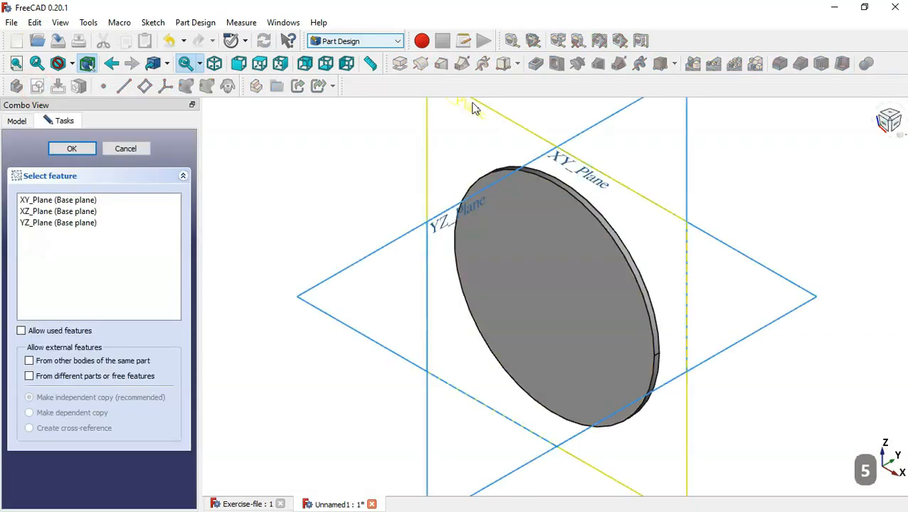
left_click(474, 107)
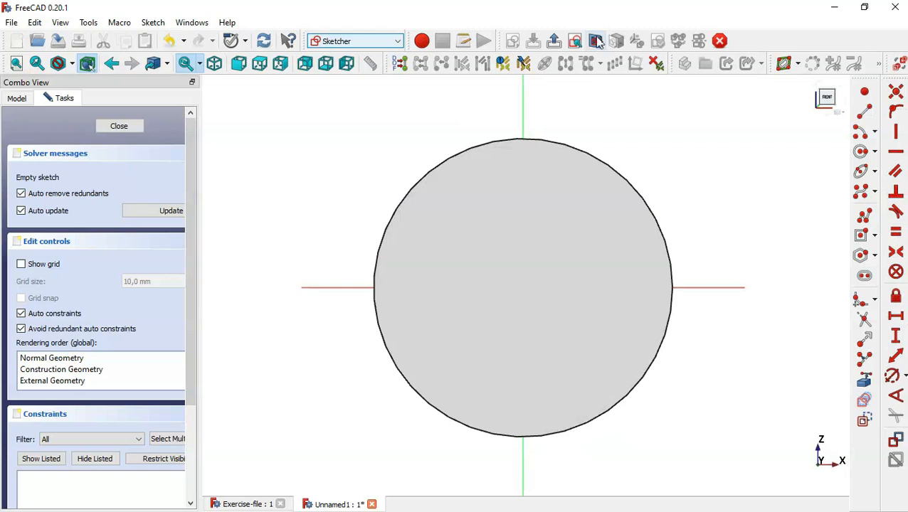
left_click(596, 41)
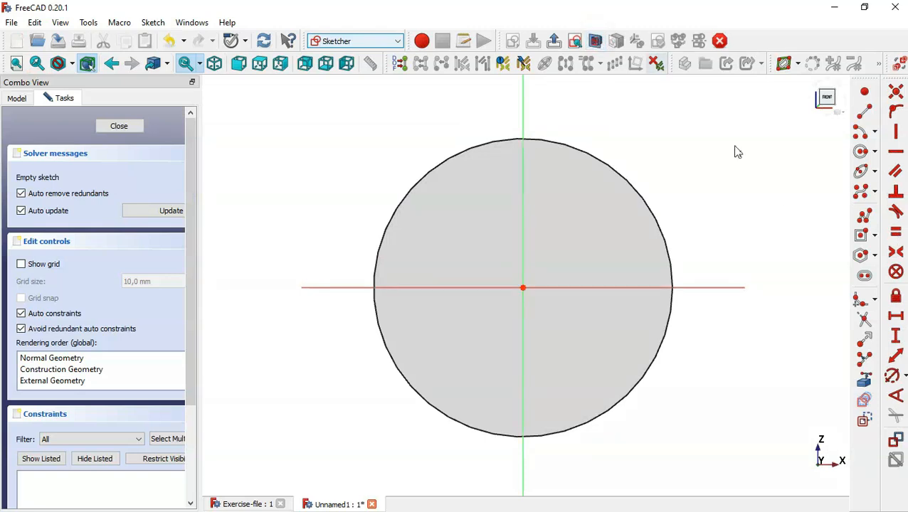
Sketch two concentric circles centred on the origin, with radii of about 127 mm and 106 mm.
left_click(861, 152)
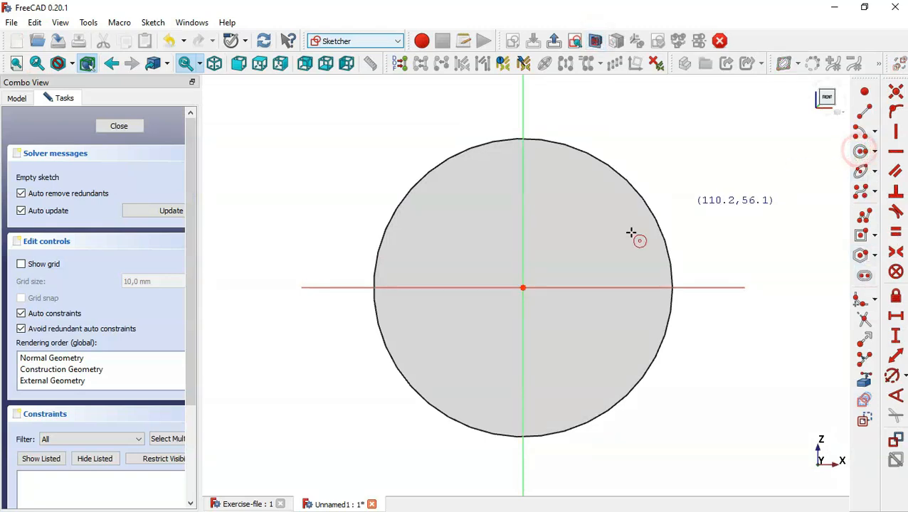
left_click(522, 287)
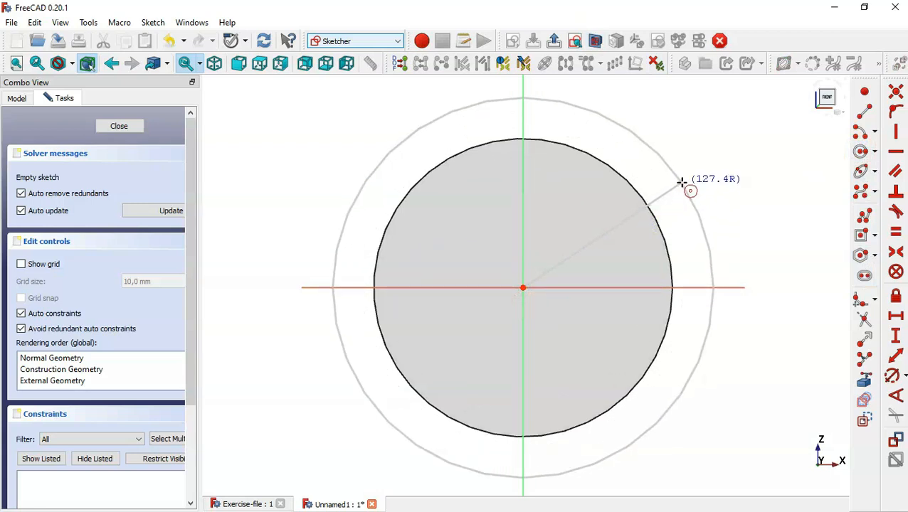
left_click(681, 182)
left_click(523, 288)
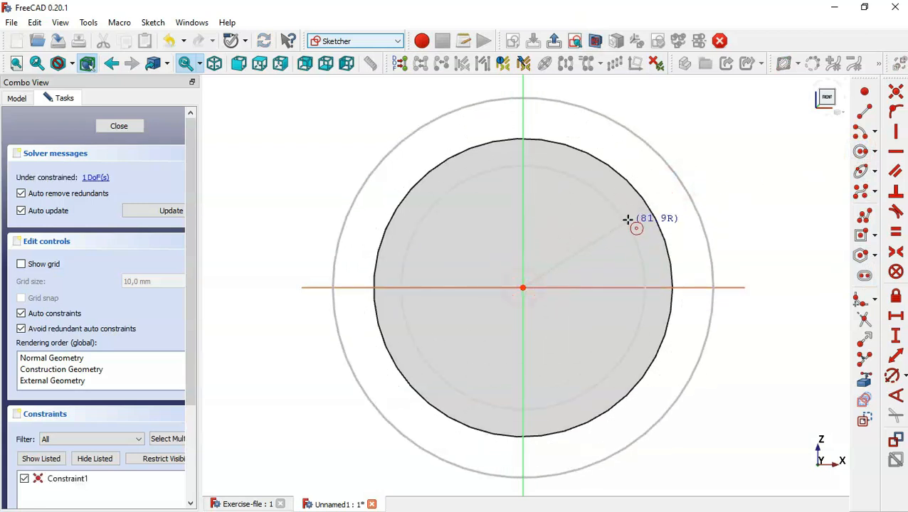
left_click(653, 201)
right_click(656, 204)
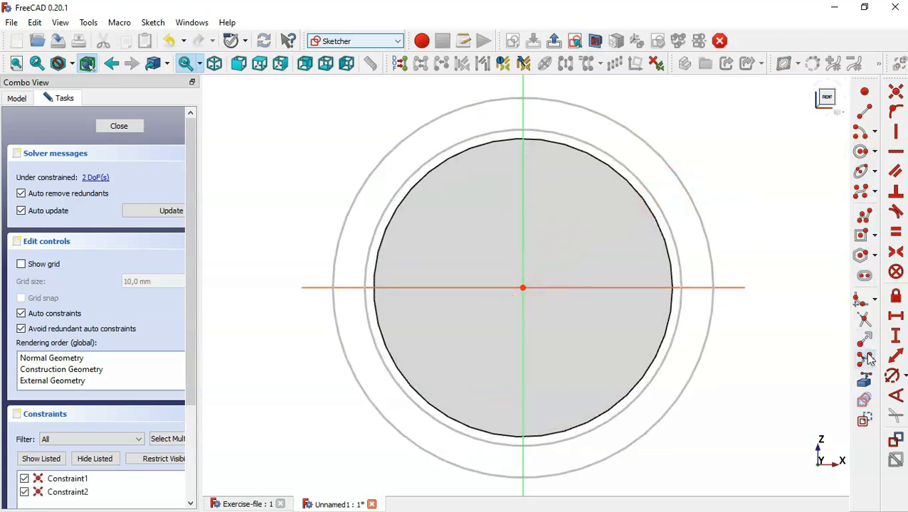
Constrain the inner circle's diameter to 200 mm and the outer circle's to 250 mm, and close the sketch.
left_click(891, 376)
left_click(634, 178)
type("200")
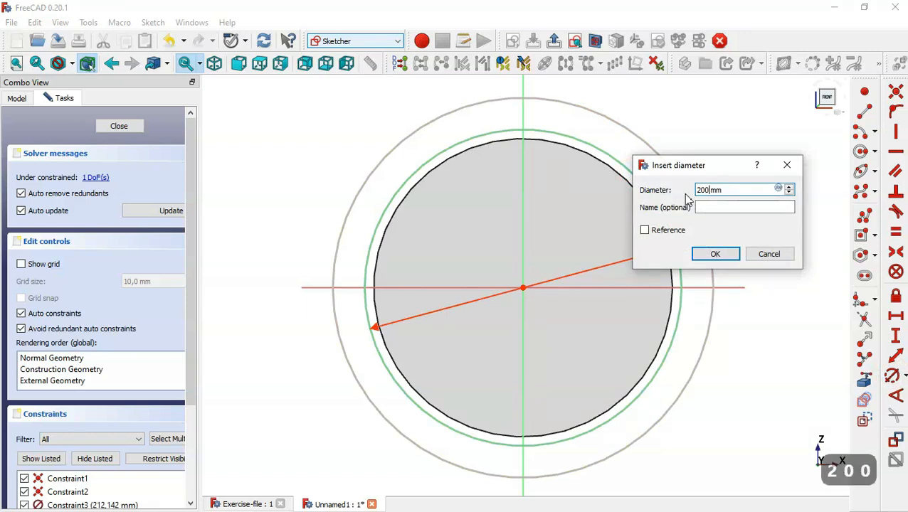
key("Return")
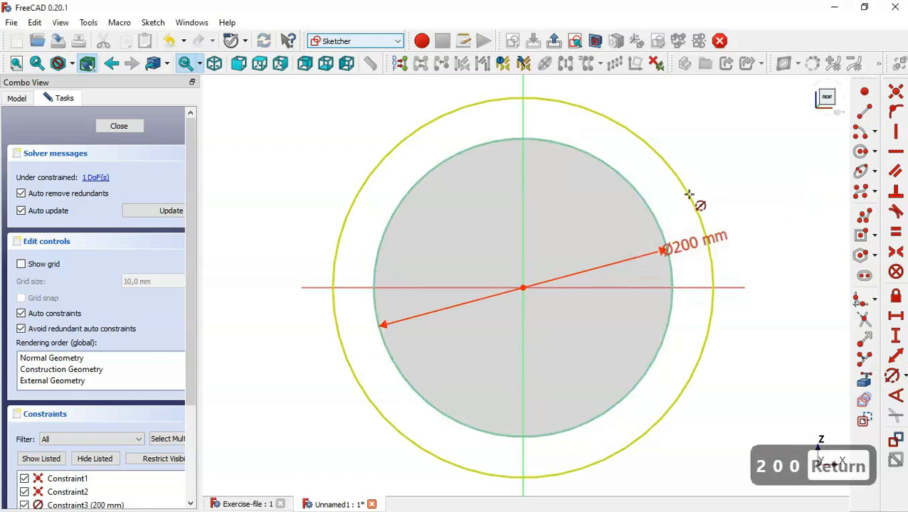
left_click(685, 195)
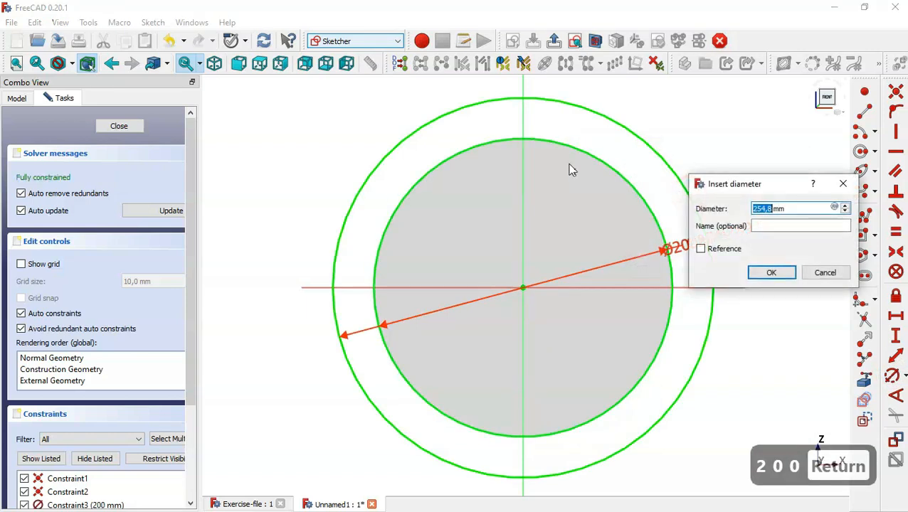
type("2")
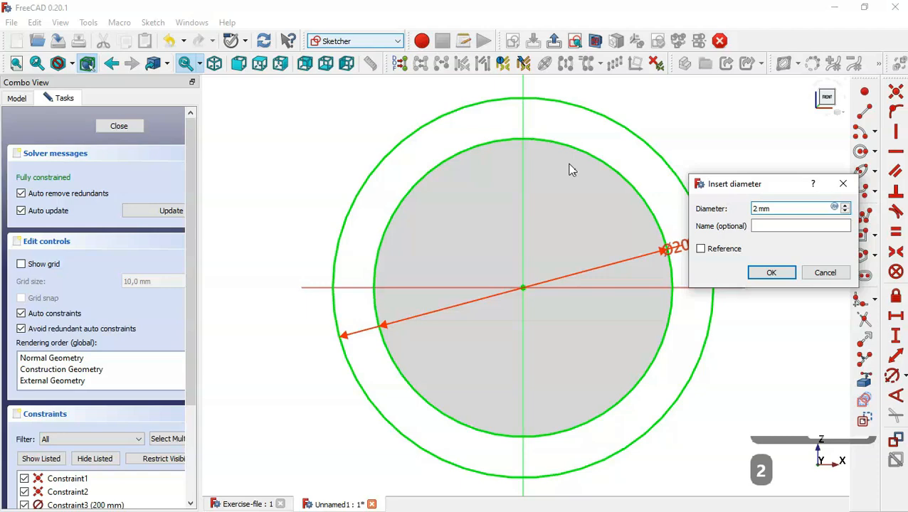
type("50")
key("Return")
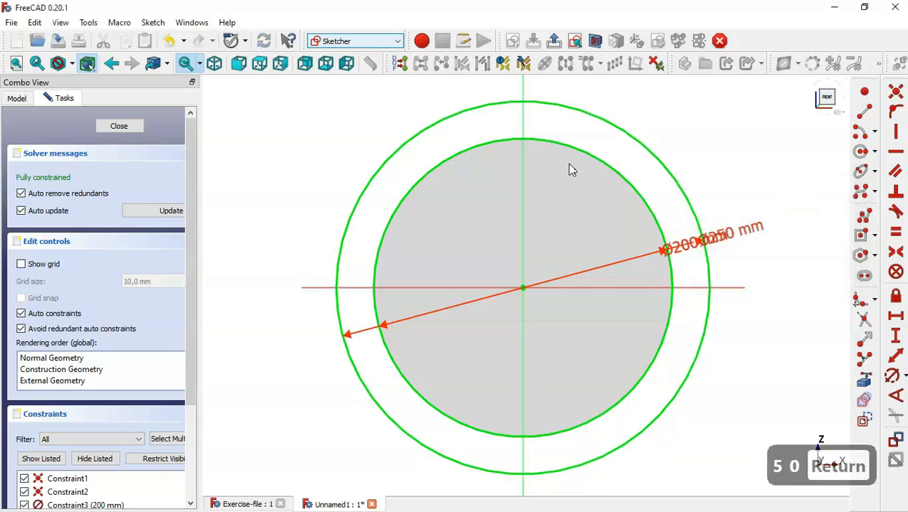
left_click(117, 127)
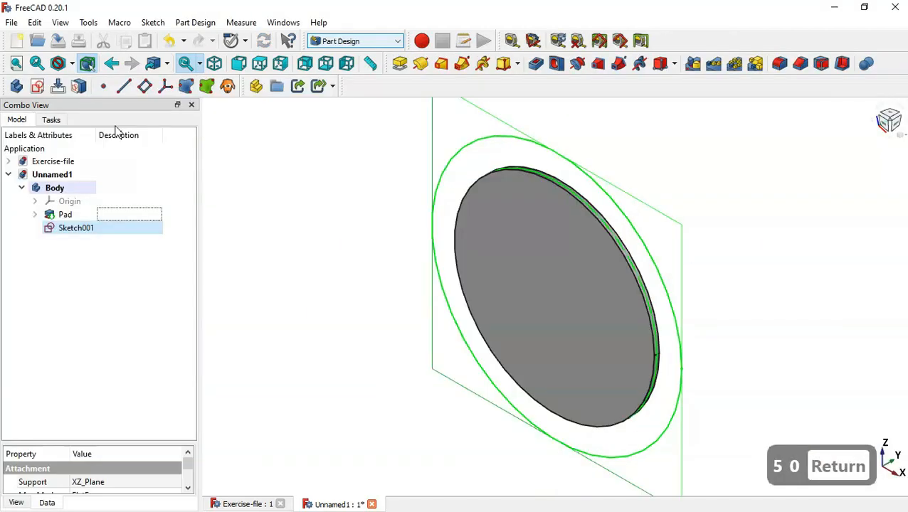
Pad the two-circle rim sketch to a length of 50 mm, symmetric to the sketch plane.
left_click(399, 63)
triple_click(126, 218)
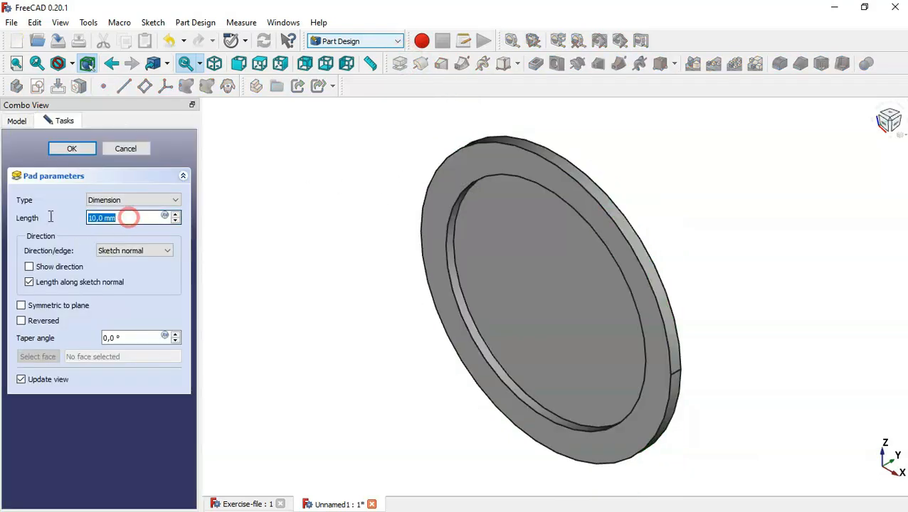
type("50")
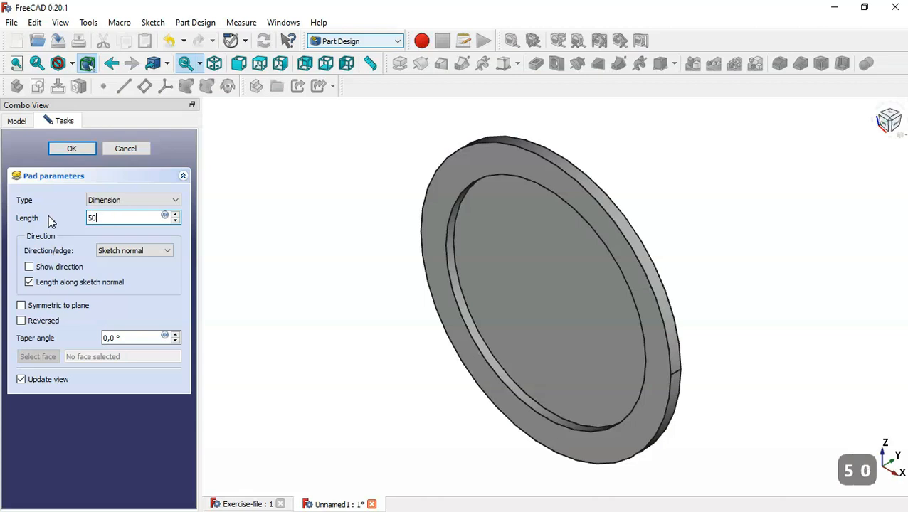
left_click(71, 308)
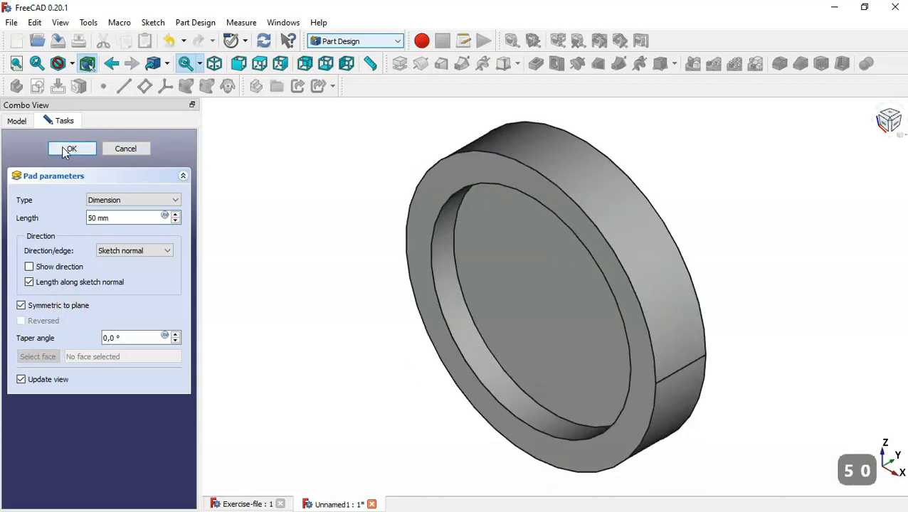
left_click(68, 151)
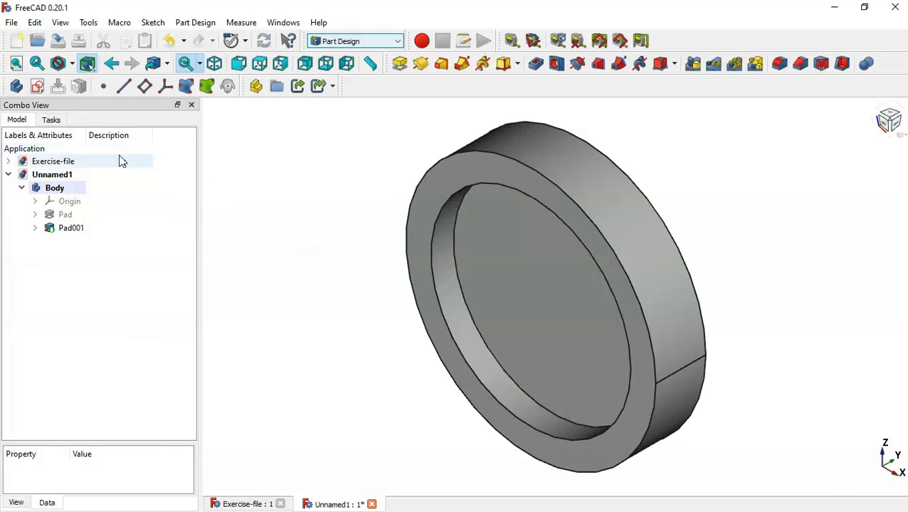
Start a new sketch for the hub on the XZ plane and section the view at the sketch plane.
left_click(38, 87)
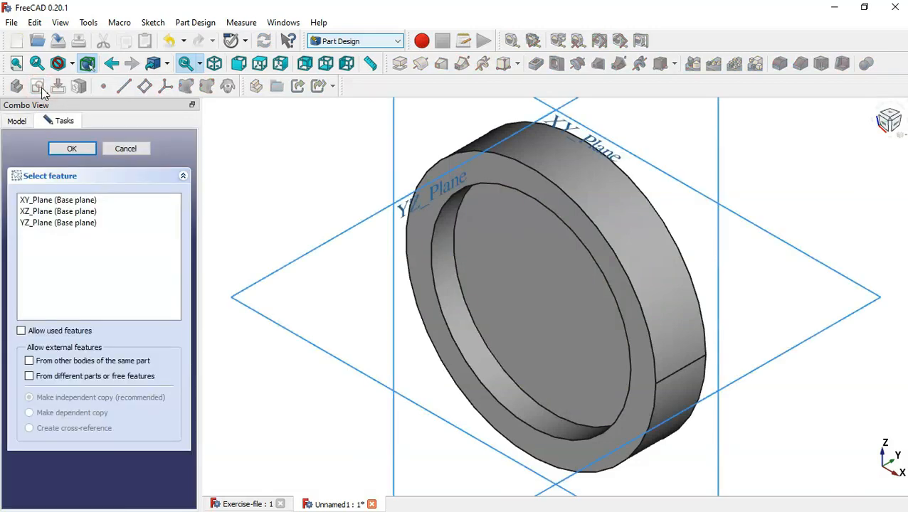
scroll(560, 315, "down", 3)
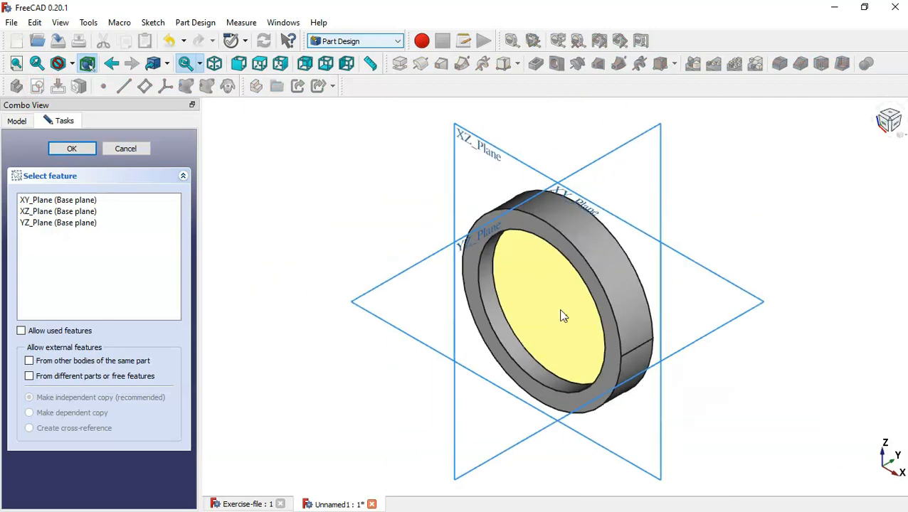
left_click(476, 144)
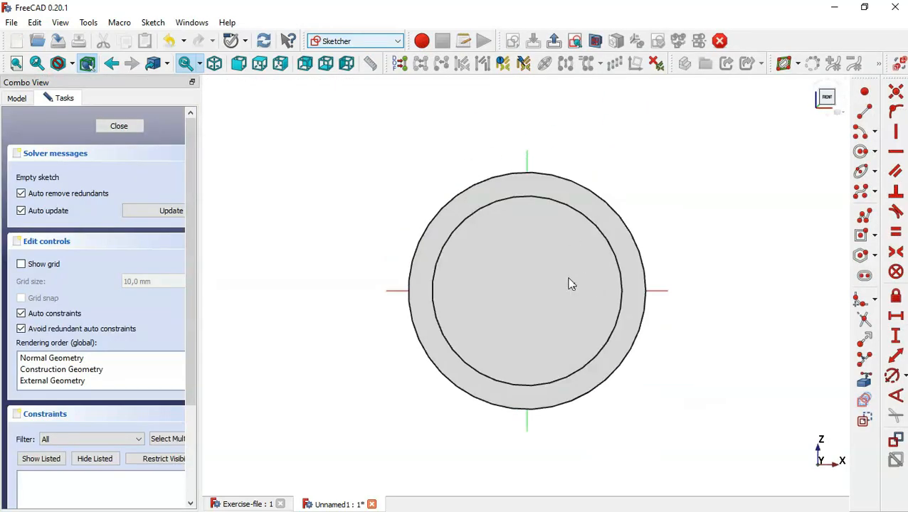
scroll(570, 282, "up", 3)
left_click(596, 42)
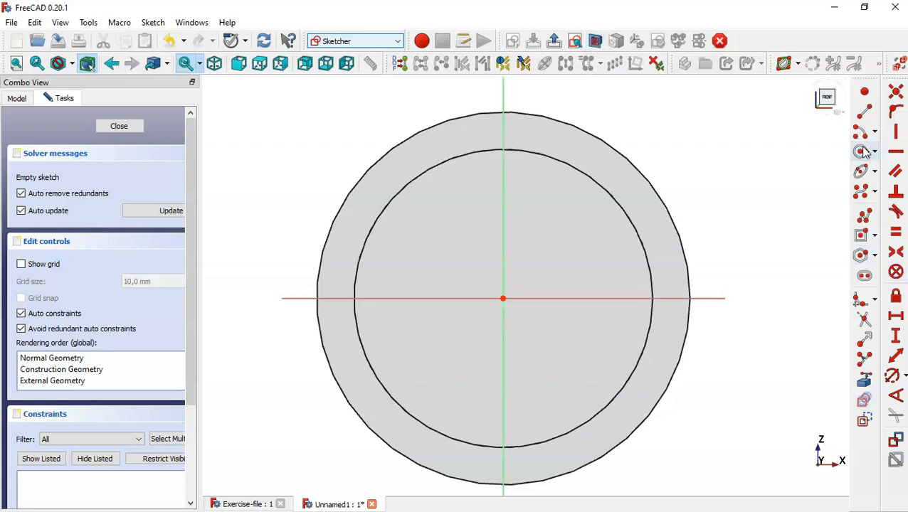
Sketch a circle centred on the origin, about 92 mm in diameter.
left_click(861, 151)
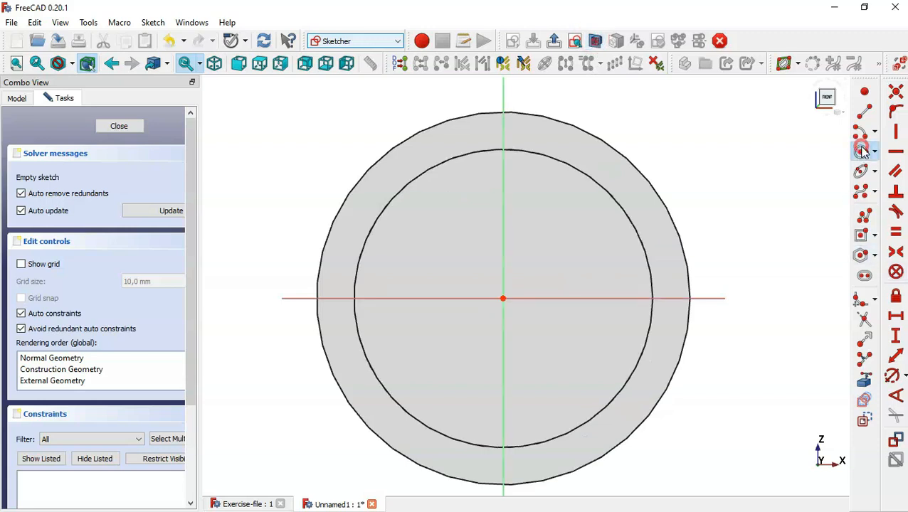
left_click(503, 299)
left_click(564, 340)
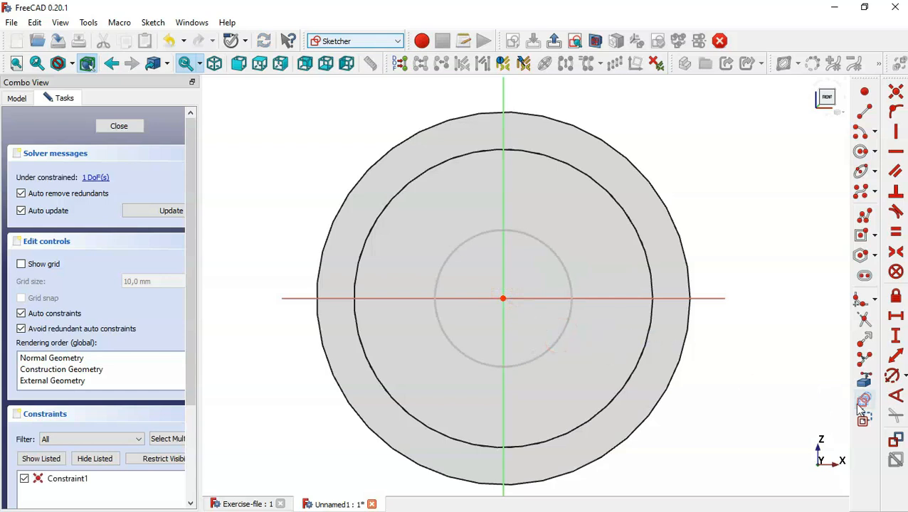
Constrain the hub circle's diameter to 50 mm and close the sketch.
left_click(894, 381)
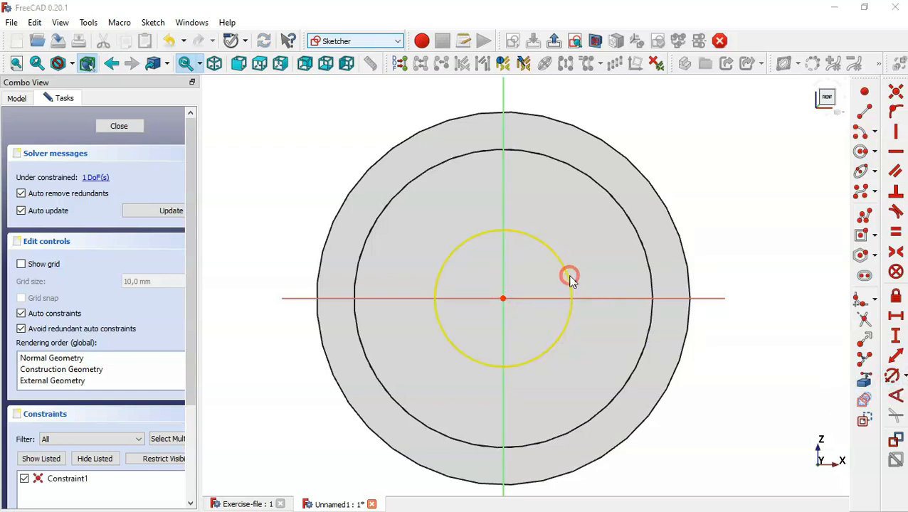
left_click(569, 277)
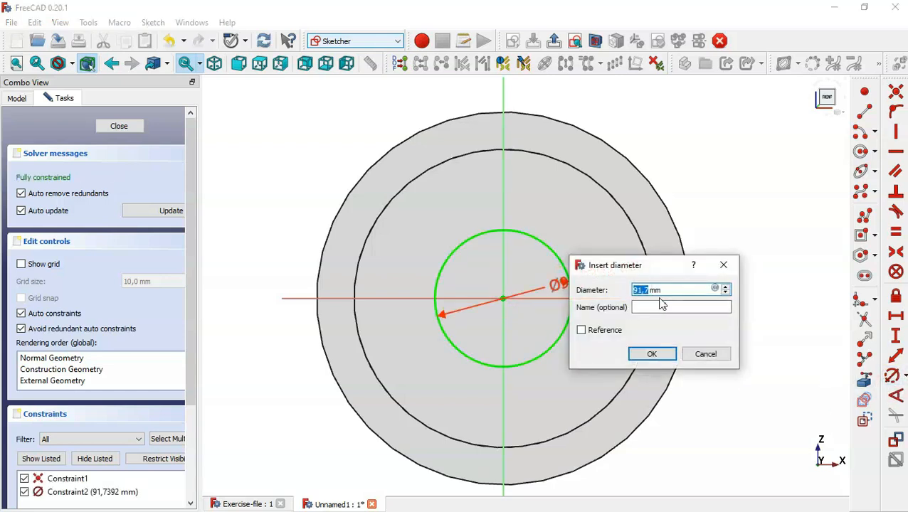
type("50")
key("Return")
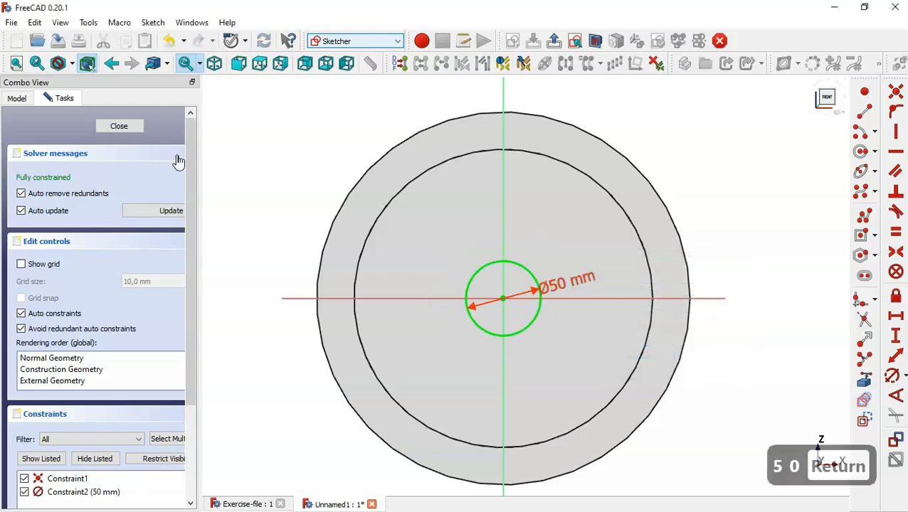
left_click(135, 128)
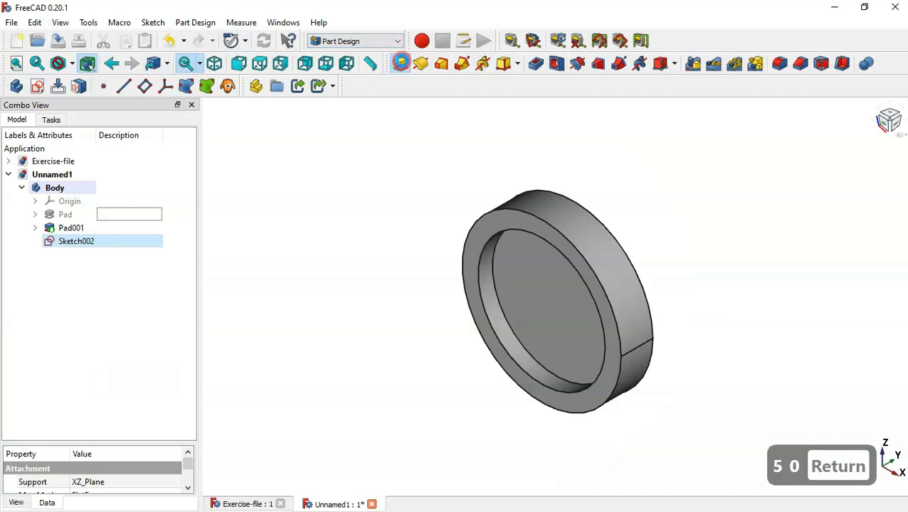
Pad the hub circle to a length of 50 mm, symmetric to the sketch plane.
left_click(400, 64)
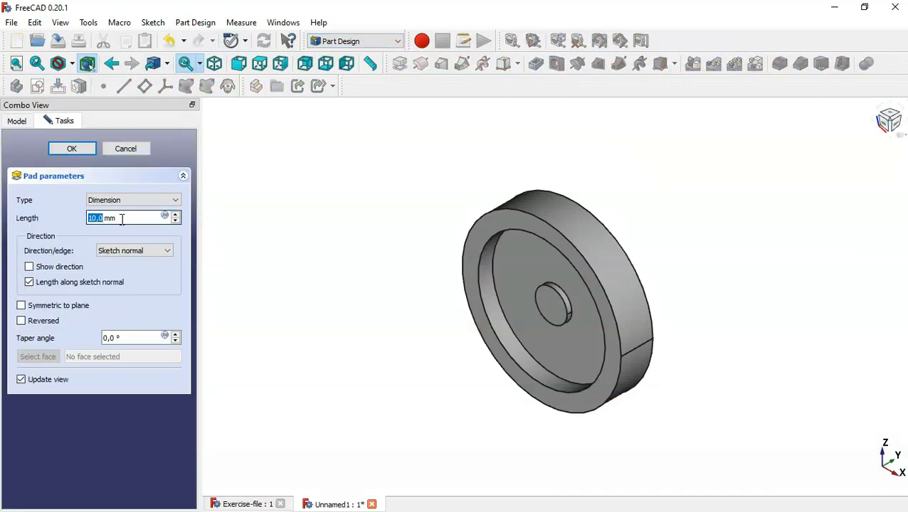
left_click_drag(121, 218, 82, 218)
type("50")
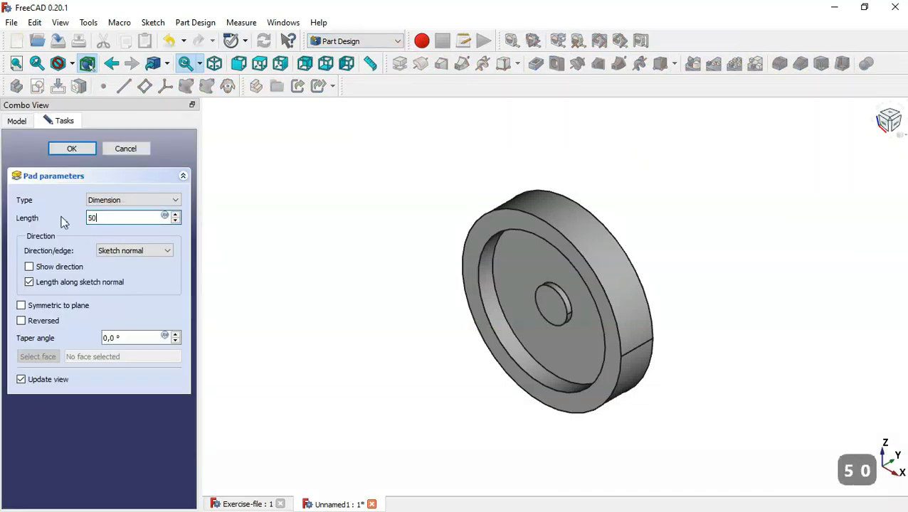
left_click(73, 305)
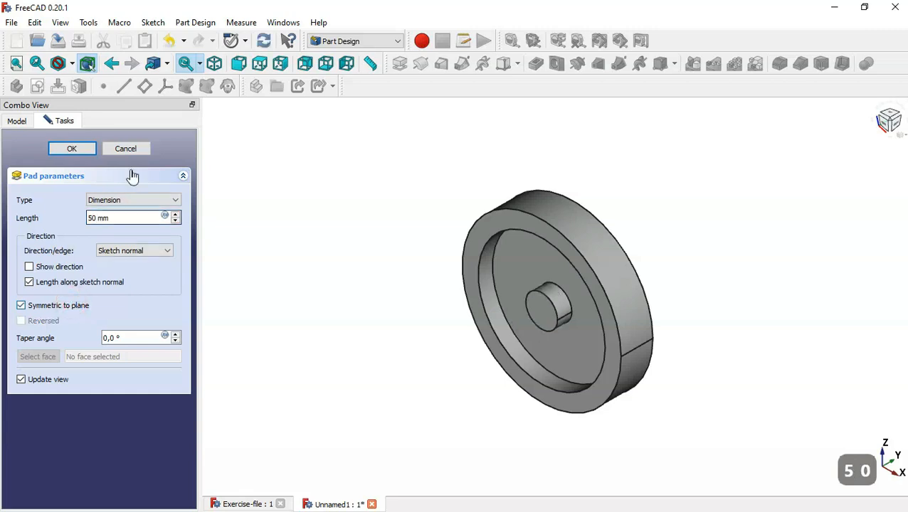
left_click(75, 149)
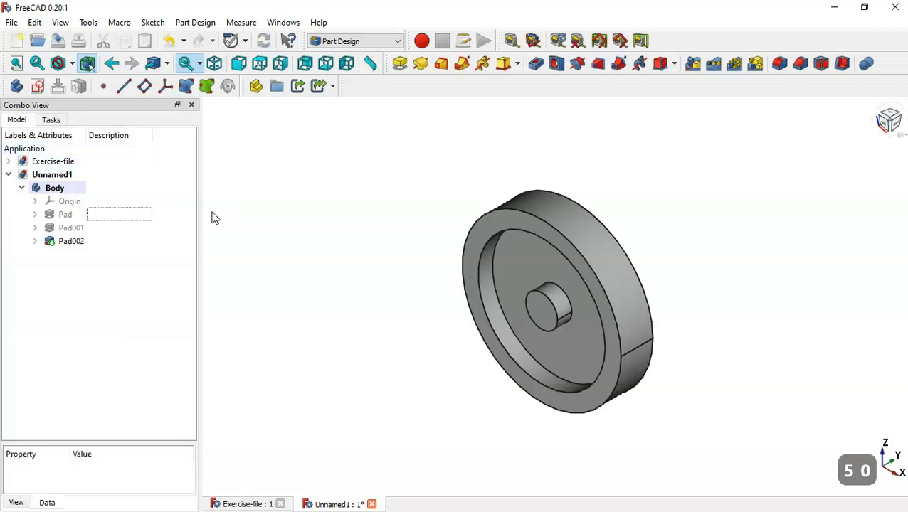
Start a sketch on the hub's front face and draw a circle about 31 mm in diameter centred on the origin.
left_click(541, 318)
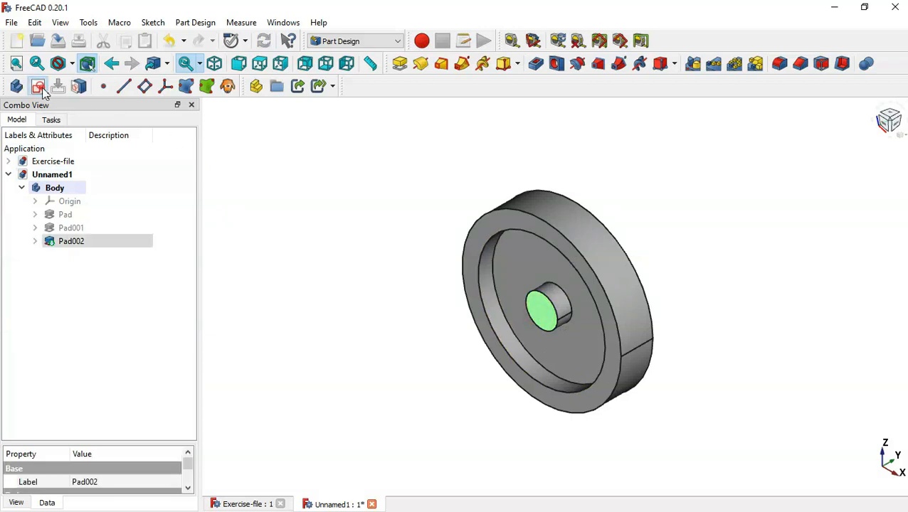
left_click(42, 89)
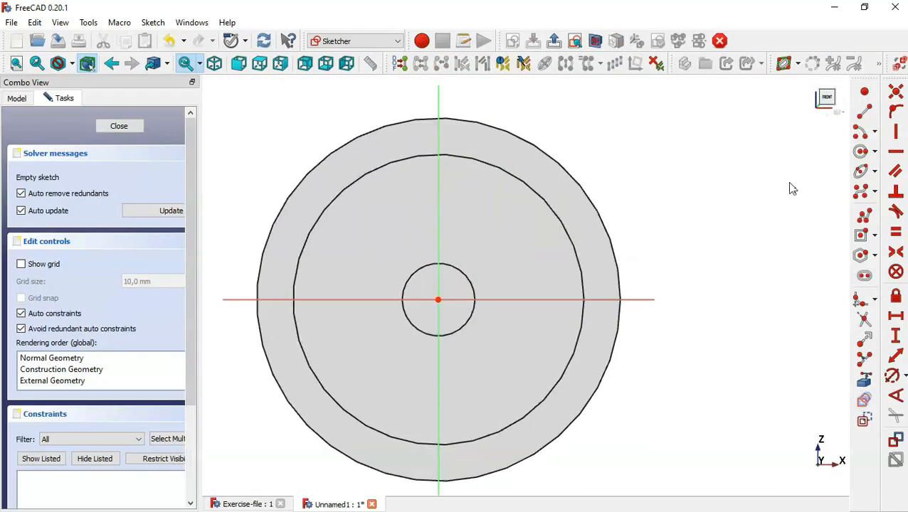
left_click(858, 153)
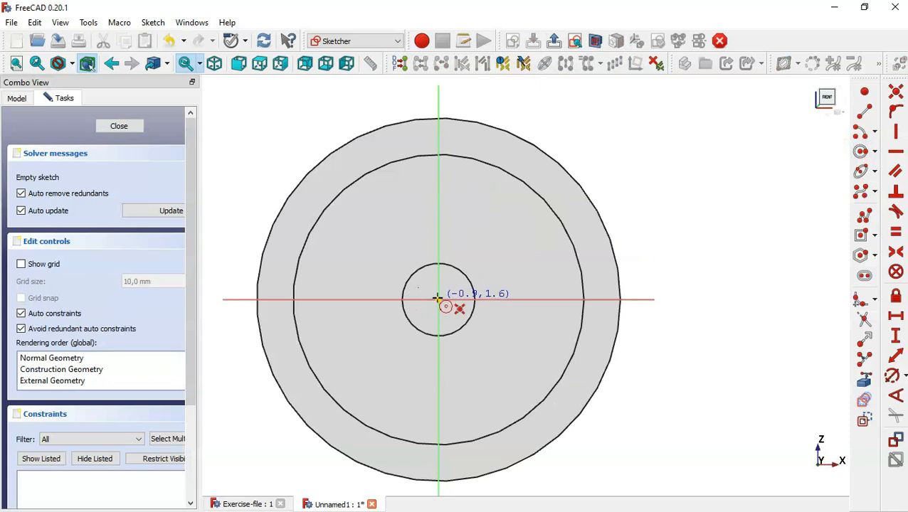
left_click(437, 299)
left_click(459, 310)
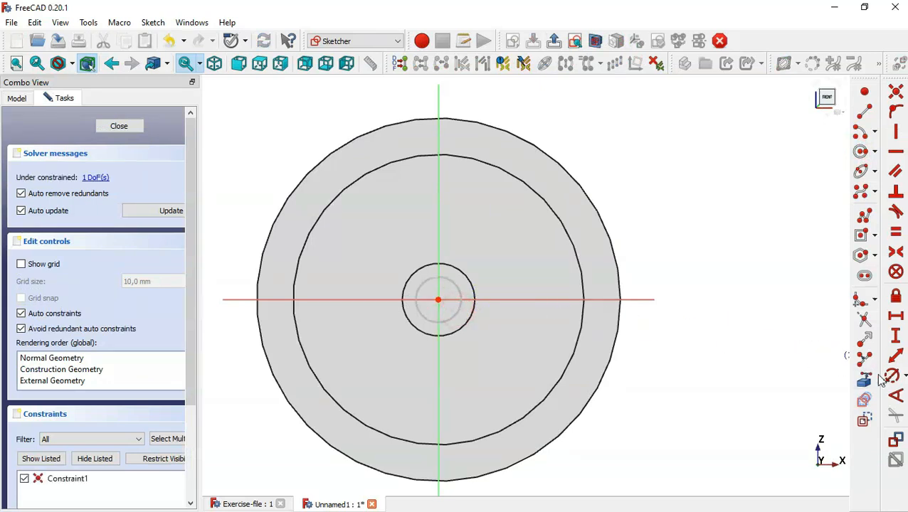
Constrain the bore circle's diameter to 25 mm and close the sketch.
left_click(891, 378)
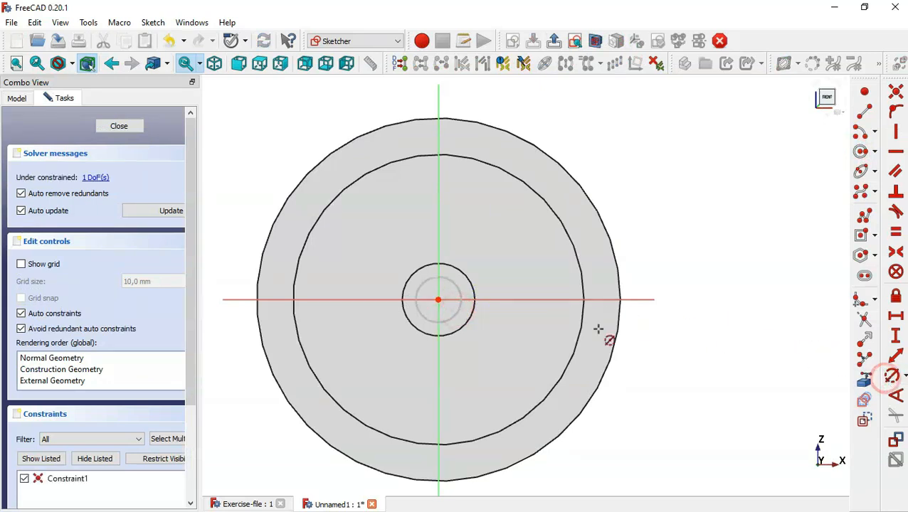
left_click(459, 297)
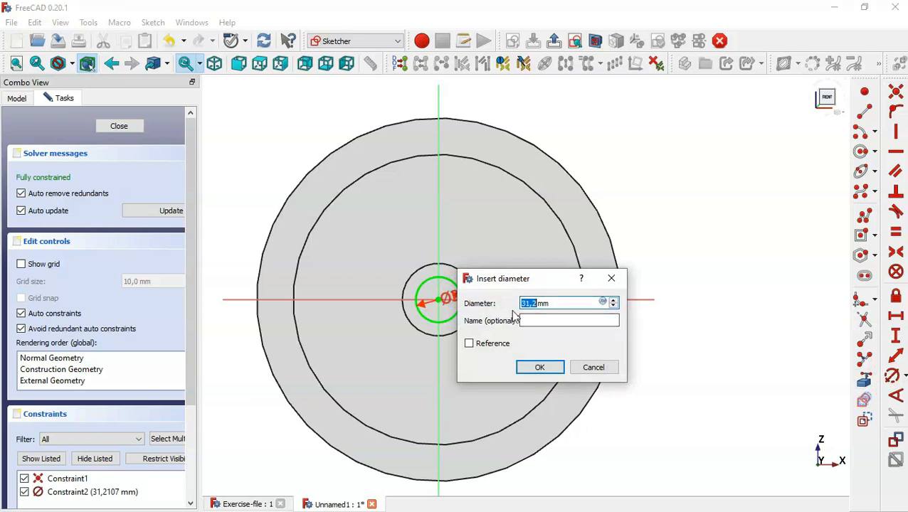
type("25")
key("Return")
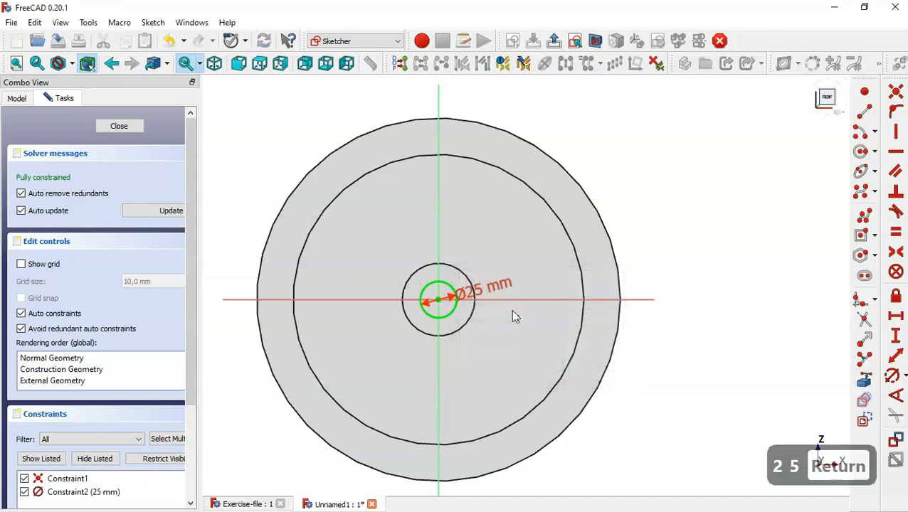
left_click(119, 126)
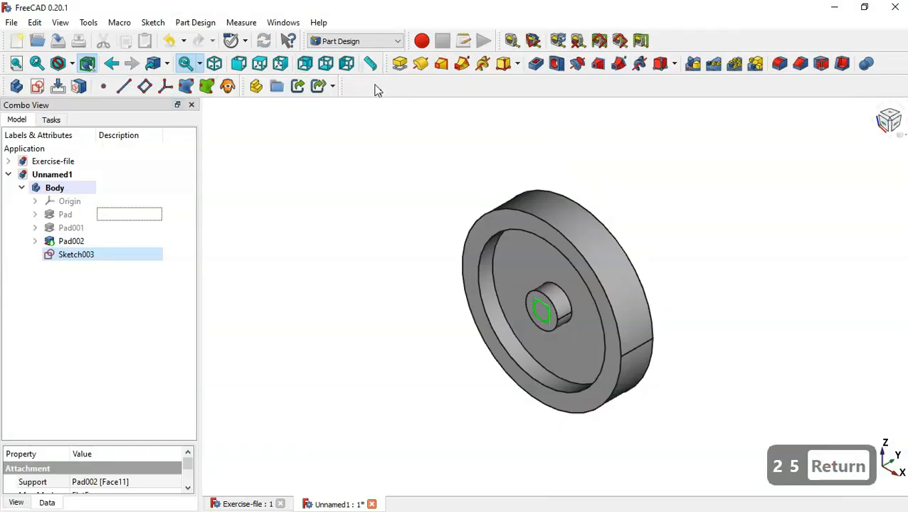
Pocket the bore circle through all of the wheel.
left_click(535, 64)
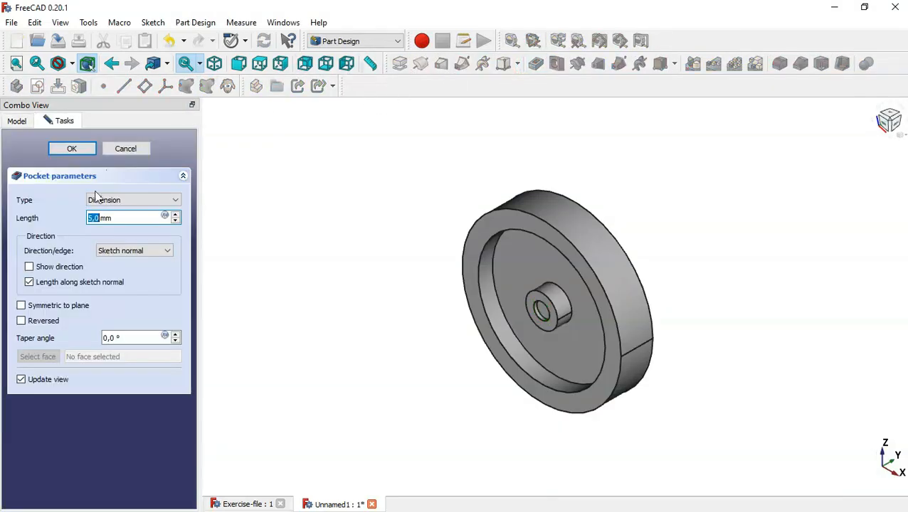
left_click(136, 201)
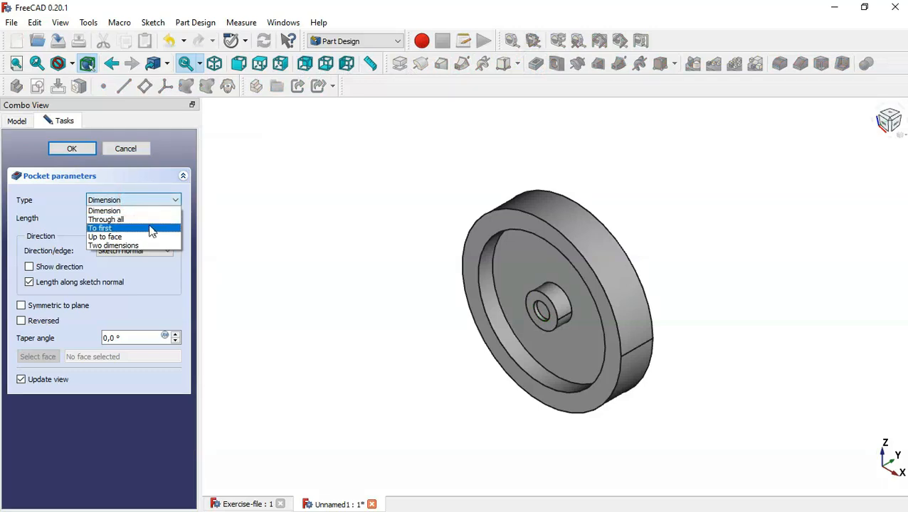
left_click(153, 219)
left_click(66, 149)
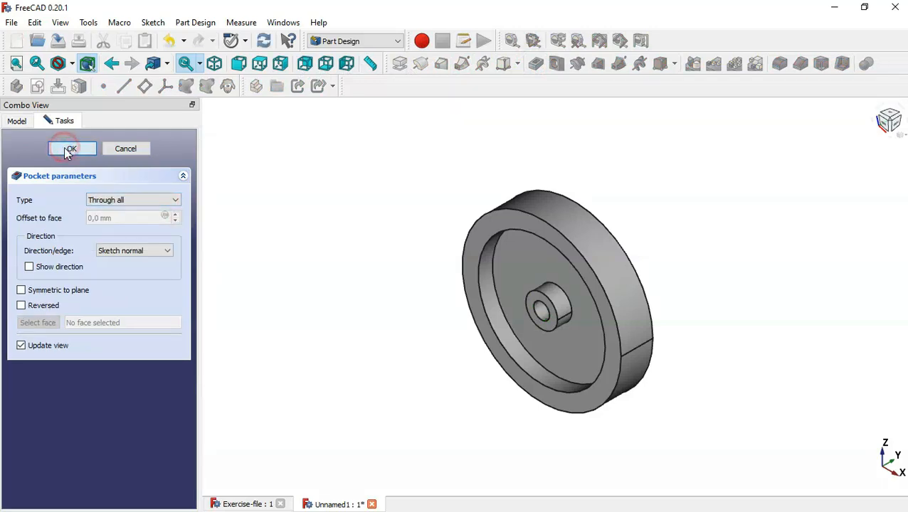
Start a Chamfer on the hub's outer front edge and add the matching outer edge on the opposite side of the wheel.
middle_click_drag(375, 315, 611, 290)
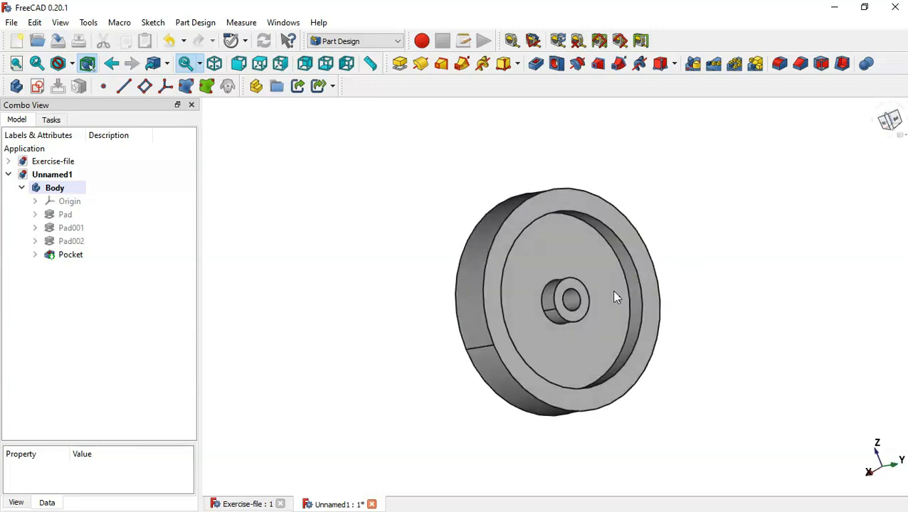
key("Home")
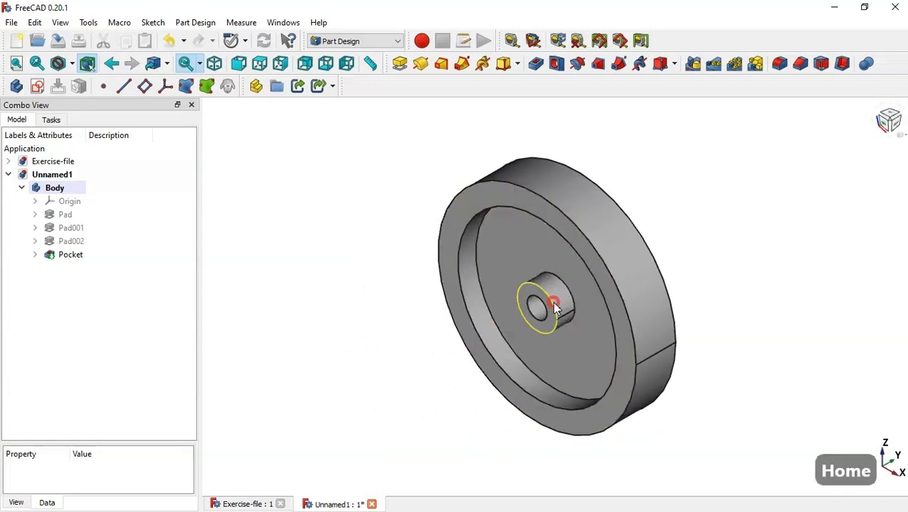
left_click(554, 306)
middle_click_drag(750, 280, 628, 333)
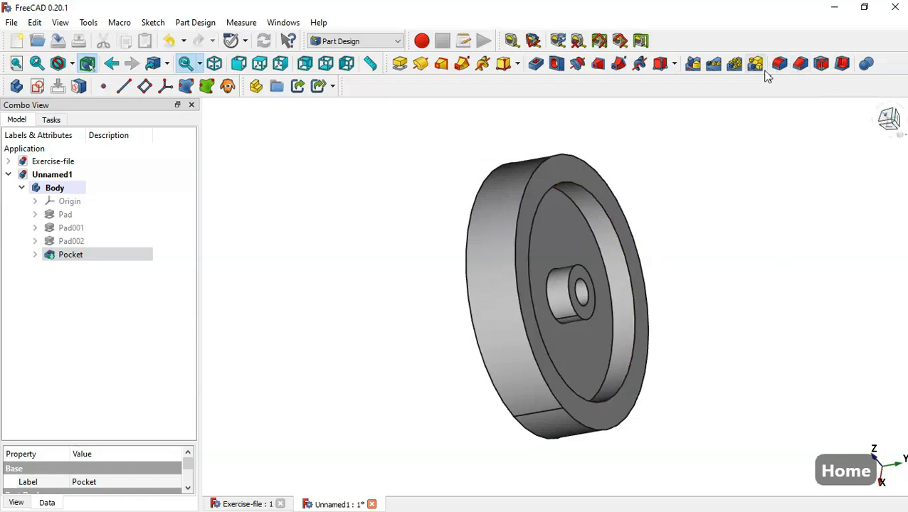
left_click(804, 68)
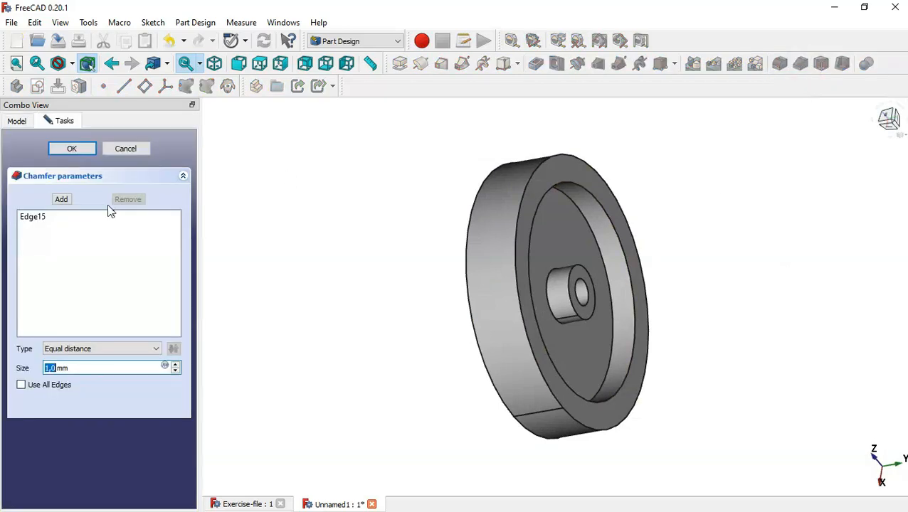
left_click(63, 201)
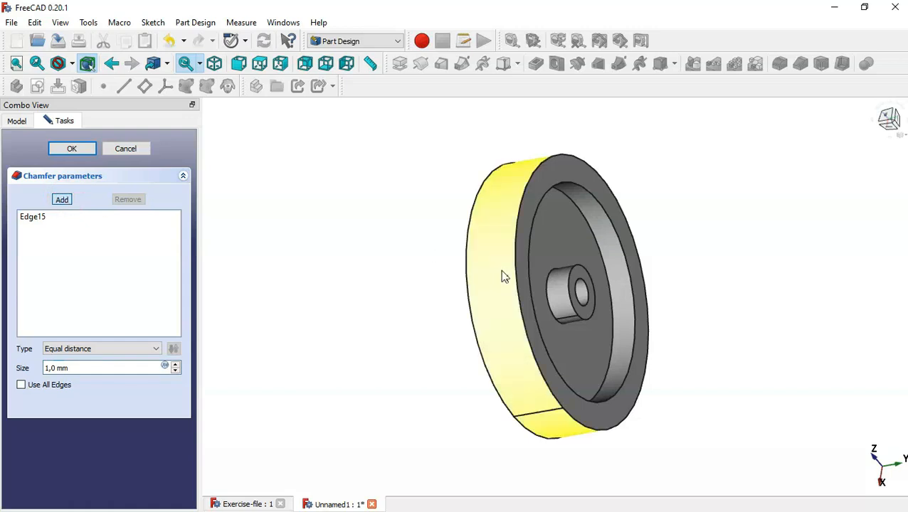
left_click(572, 304)
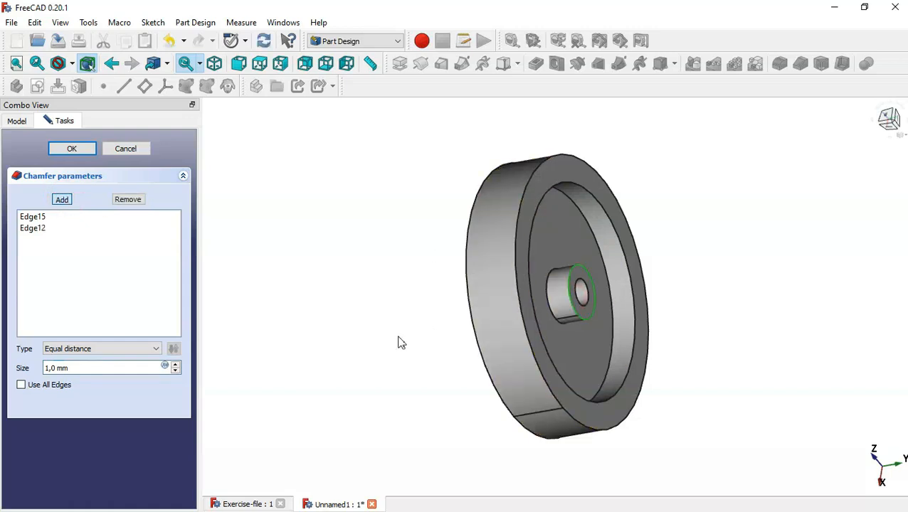
middle_click_drag(400, 342, 577, 311)
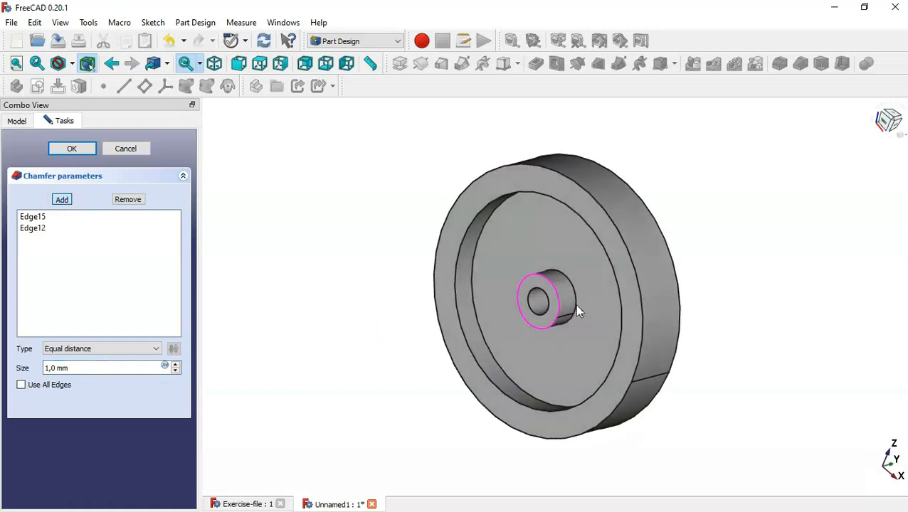
left_click(69, 204)
Set the equal-distance chamfer size on both hub edges to 9 mm.
left_click(128, 368)
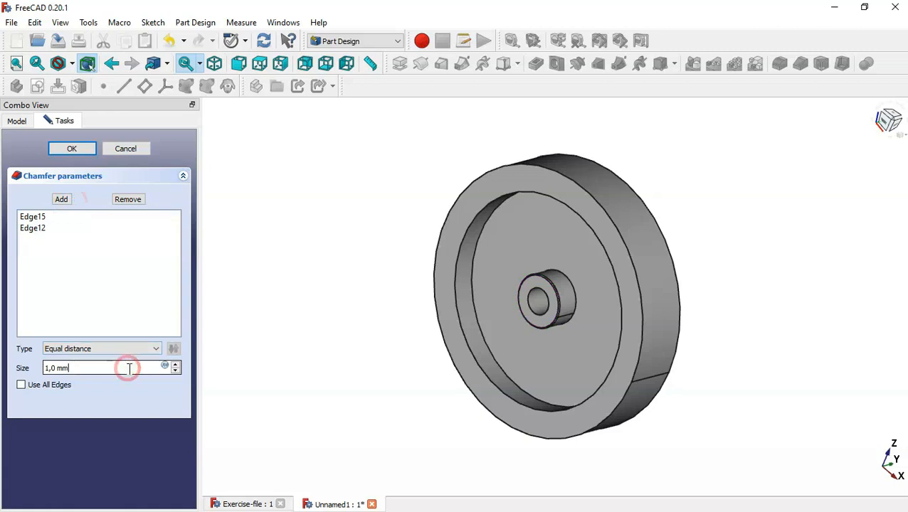
key("Up")
key("Up")
key("Up")
key("Up")
key("Up")
key("Up")
key("Up")
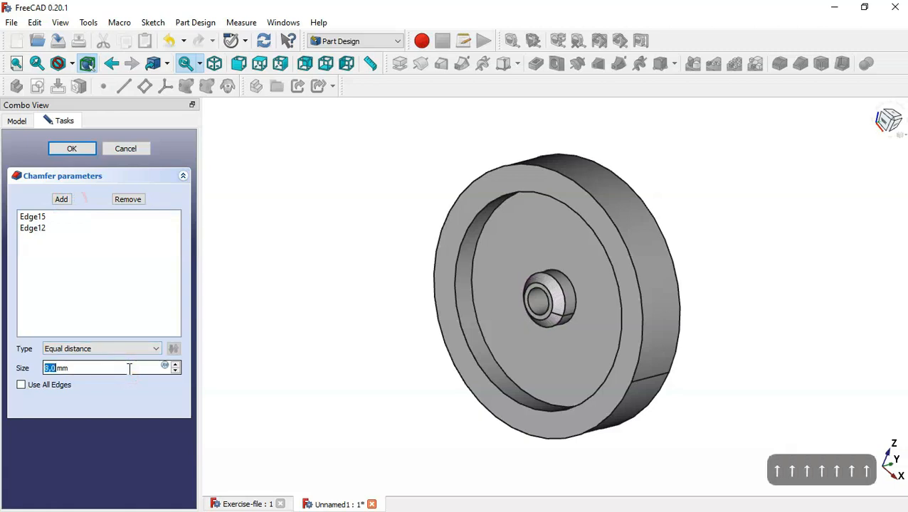
key("Up")
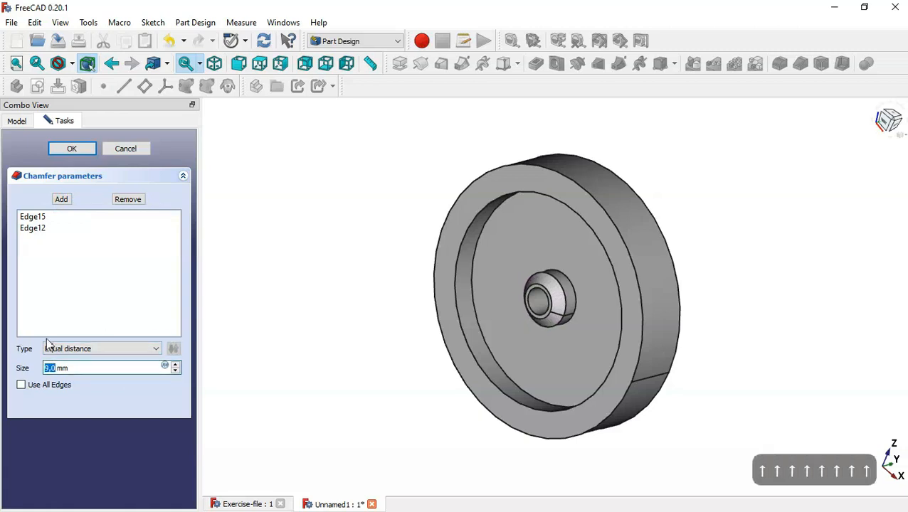
Change the hub chamfer's type to Two distances and set its first size to 21 mm.
left_click(86, 348)
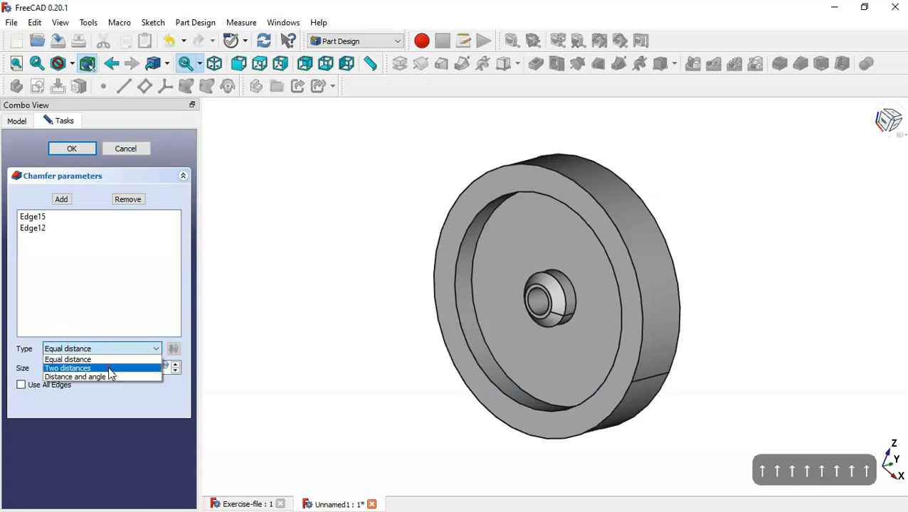
left_click(109, 368)
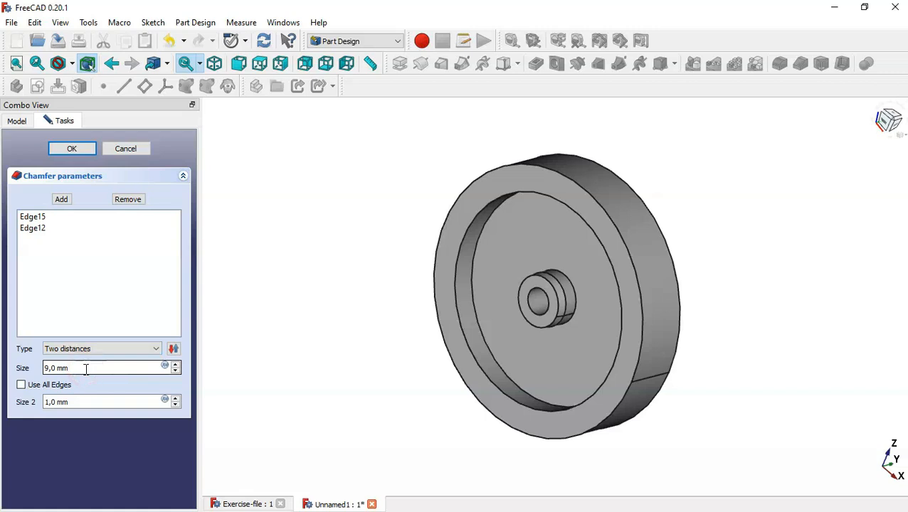
left_click(77, 369)
key("Up")
key("Up")
key("Up")
key("Up")
key("Up")
key("Up")
key("Up")
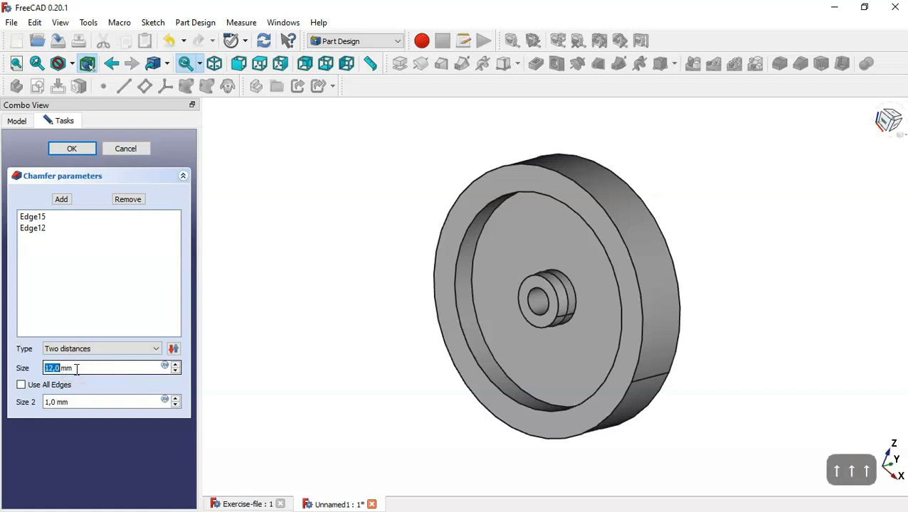
key("Up")
key("Up")
key("Up")
key("Up")
key("Up")
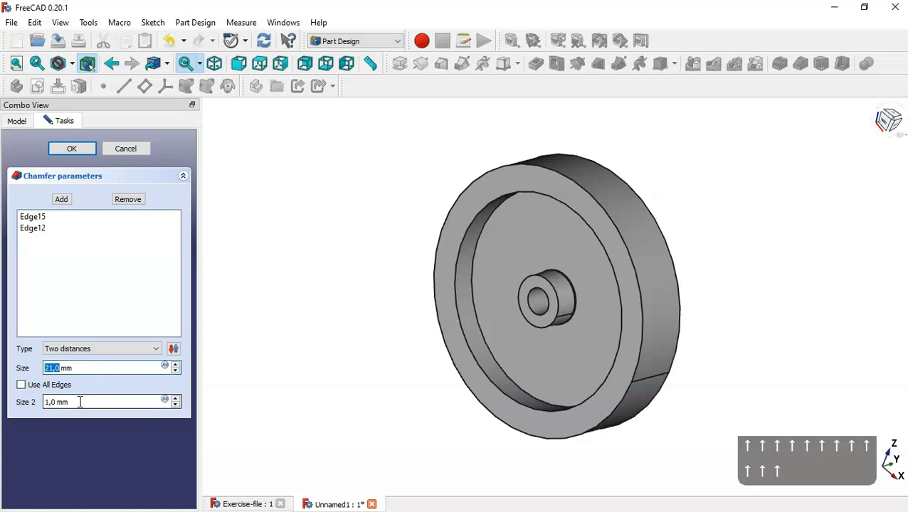
Set the hub chamfer's second size to 6 mm and accept the chamfer.
left_click(79, 402)
key("Down")
key("Down")
key("Up")
key("Up")
key("Up")
key("Up")
key("Up")
key("Up")
key("Up")
key("Up")
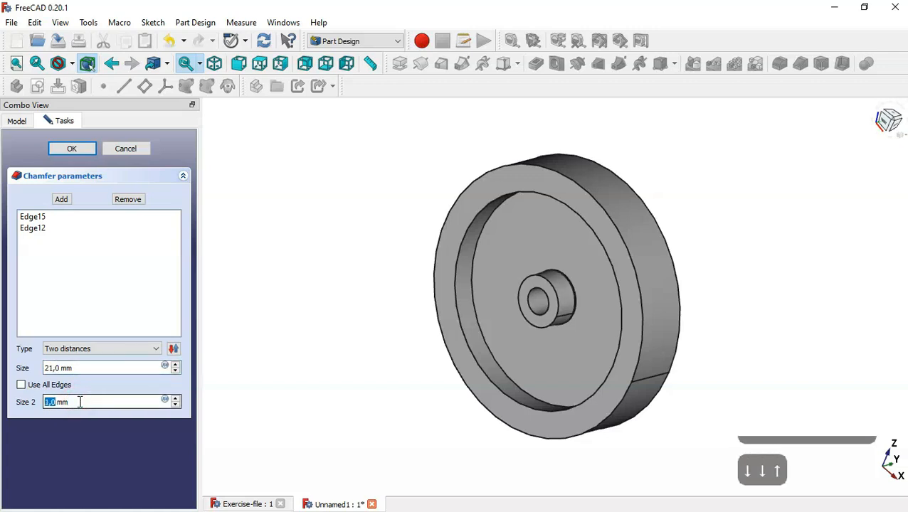
key("Up")
key("Up")
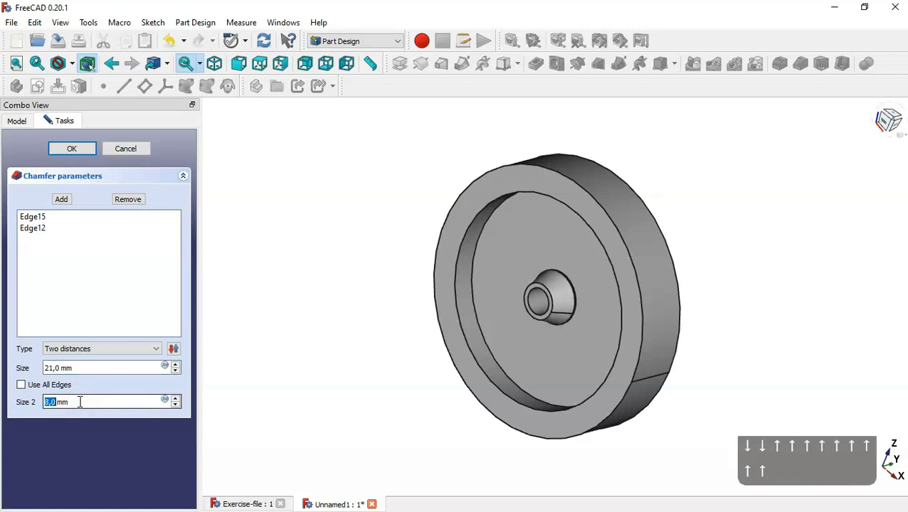
key("Down")
key("Down")
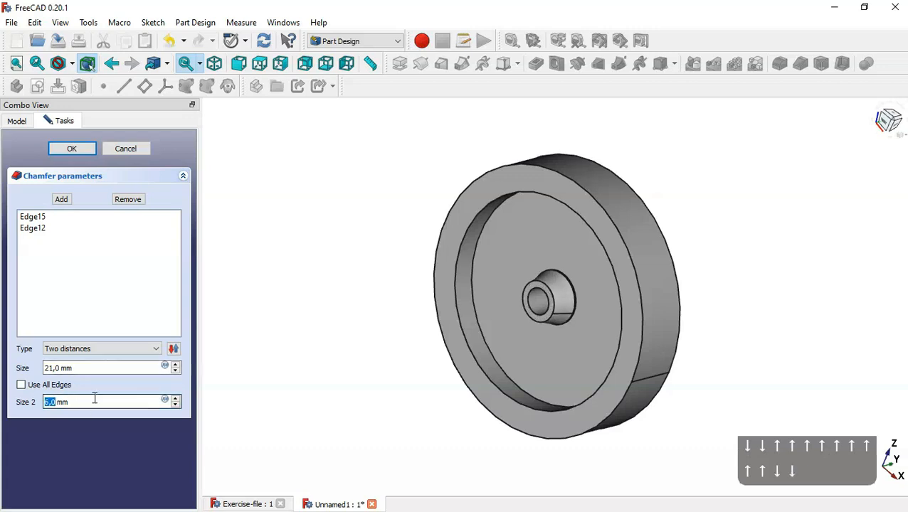
left_click(72, 149)
Start a new sketch on the front annular end face of the chamfered hub.
key("Home")
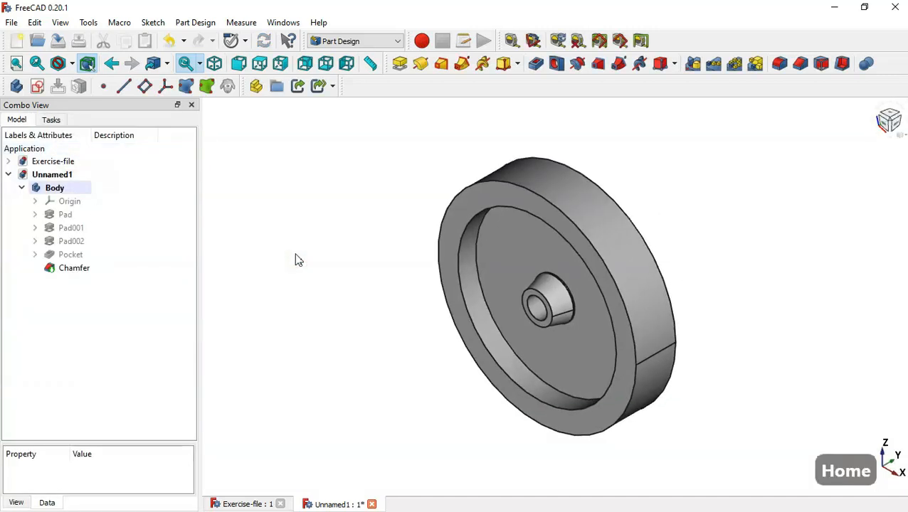
scroll(542, 323, "up", 5)
left_click(555, 320)
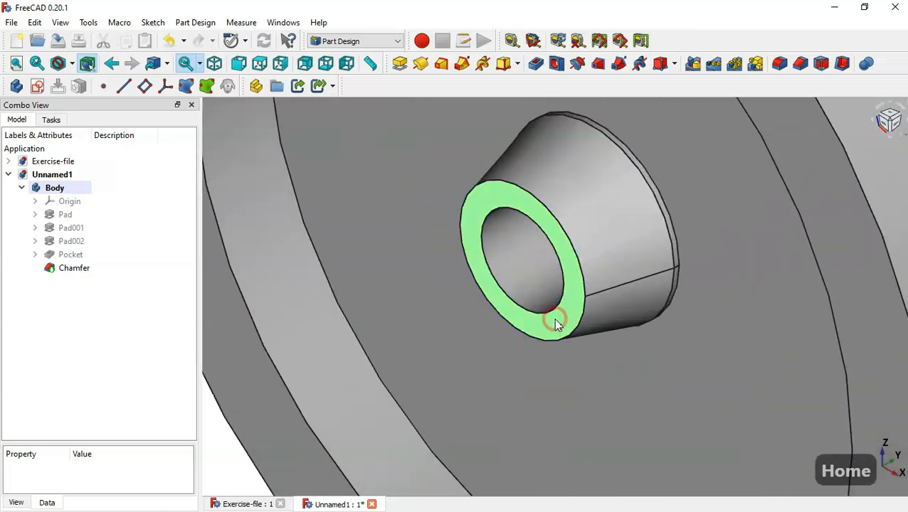
scroll(317, 218, "down", 5)
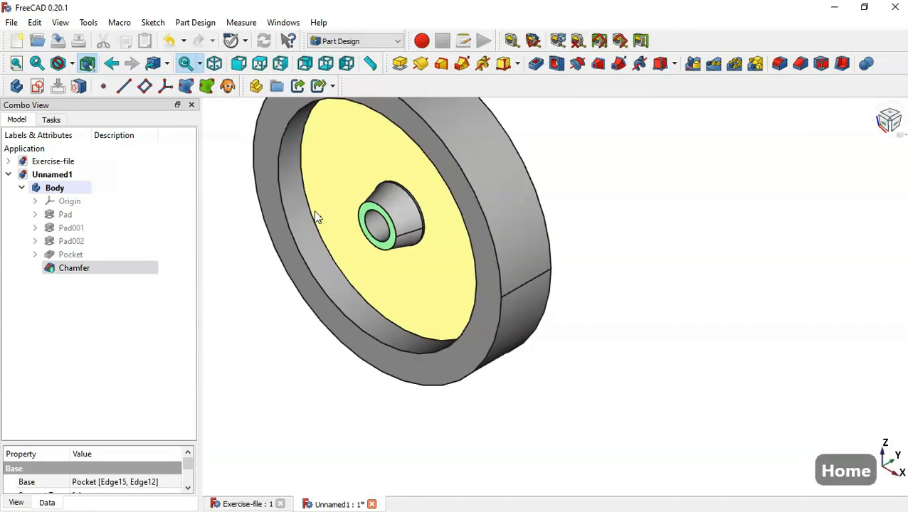
left_click(36, 87)
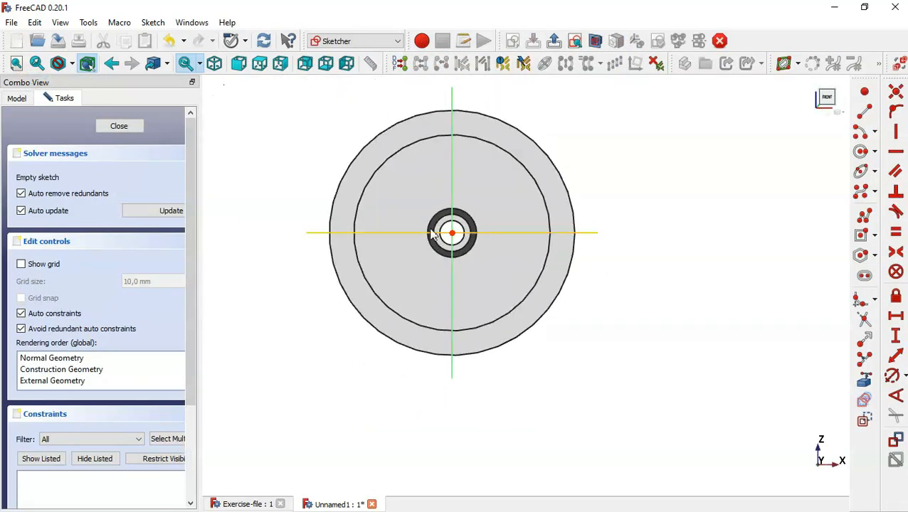
scroll(444, 226, "up", 3)
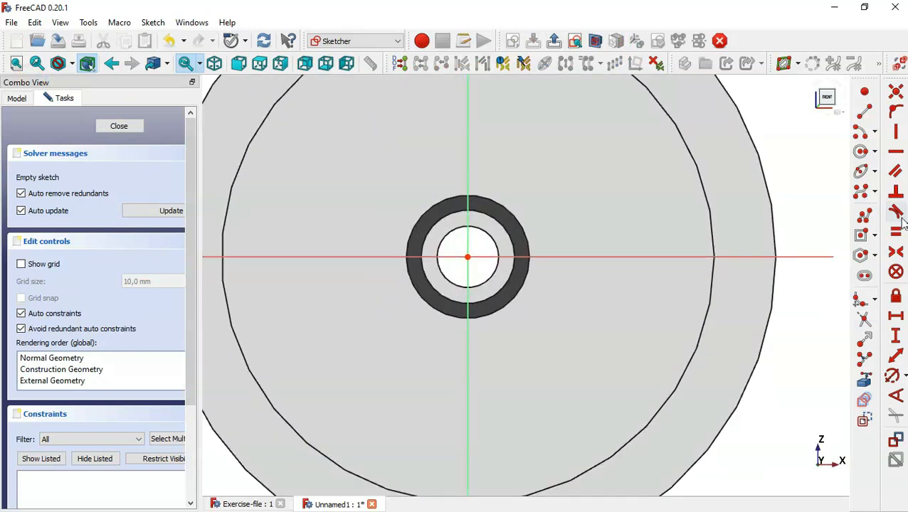
Draw a centred rectangle about 10.6 mm high across the bore's edge, with its centre on the horizontal axis right of the origin.
left_click(863, 237)
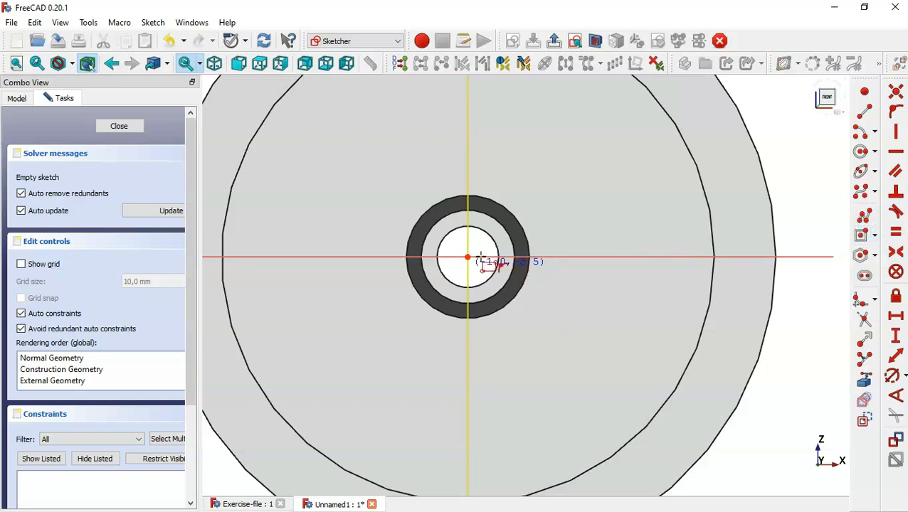
left_click(483, 255)
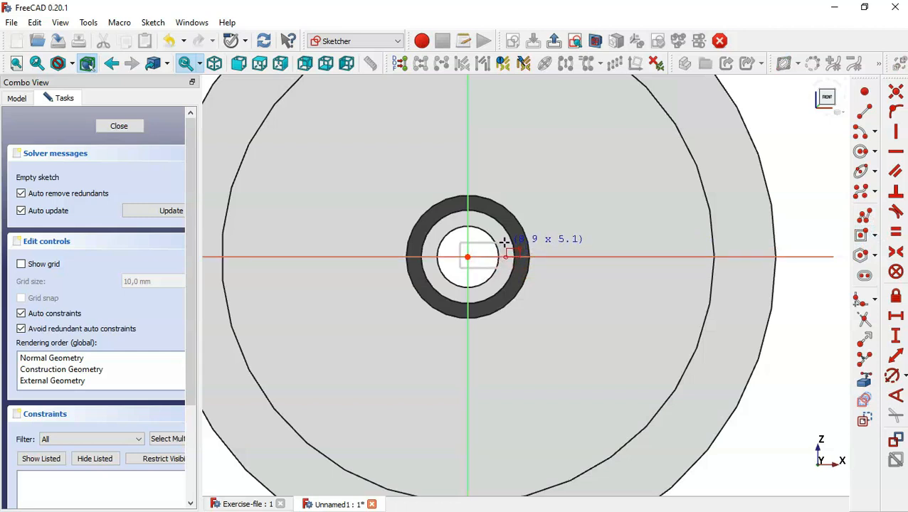
left_click(503, 241)
scroll(486, 239, "up", 1)
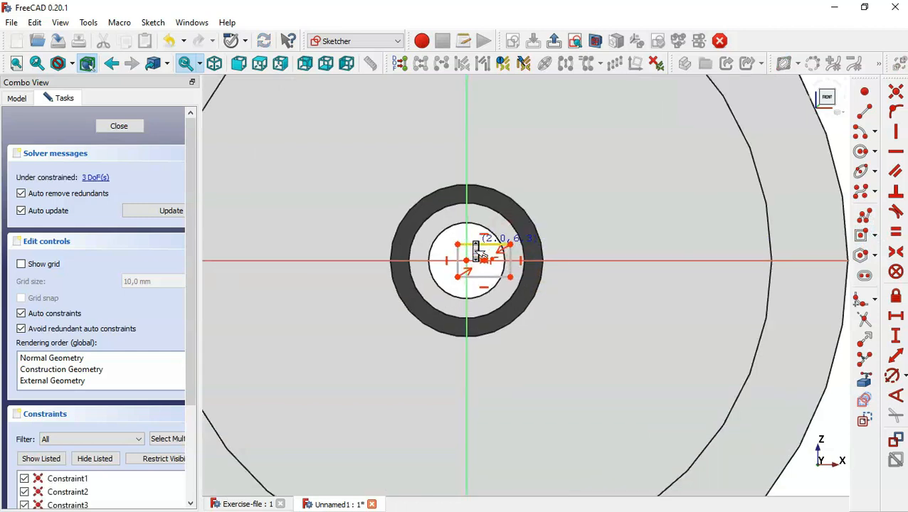
Constrain the rectangle's height to 10 mm.
left_click(897, 336)
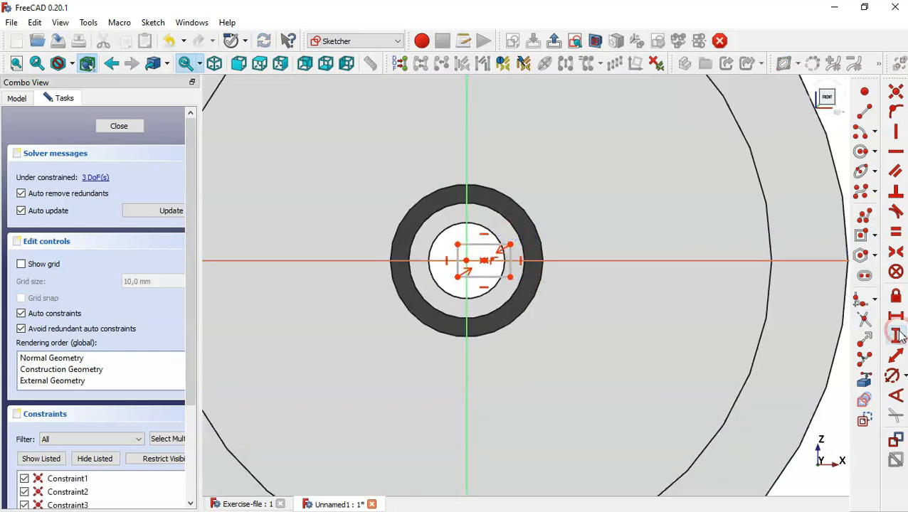
left_click(507, 254)
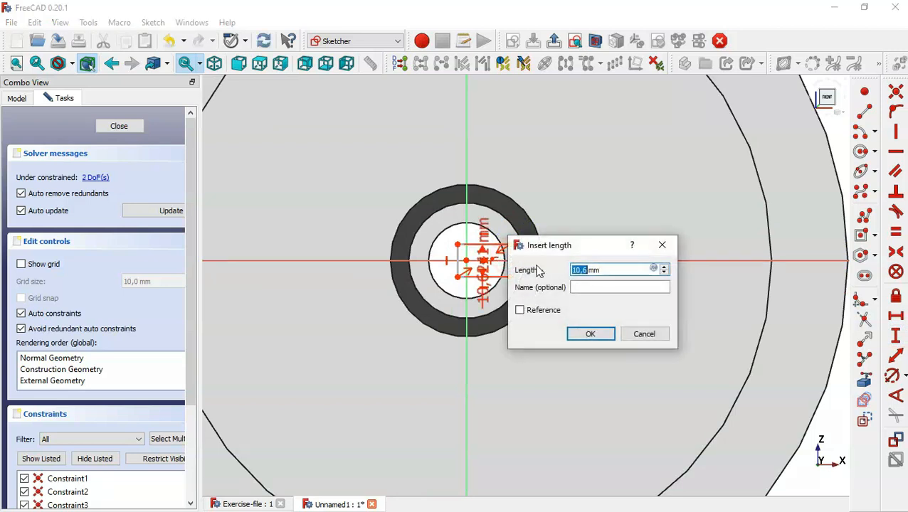
type("10")
key("Return")
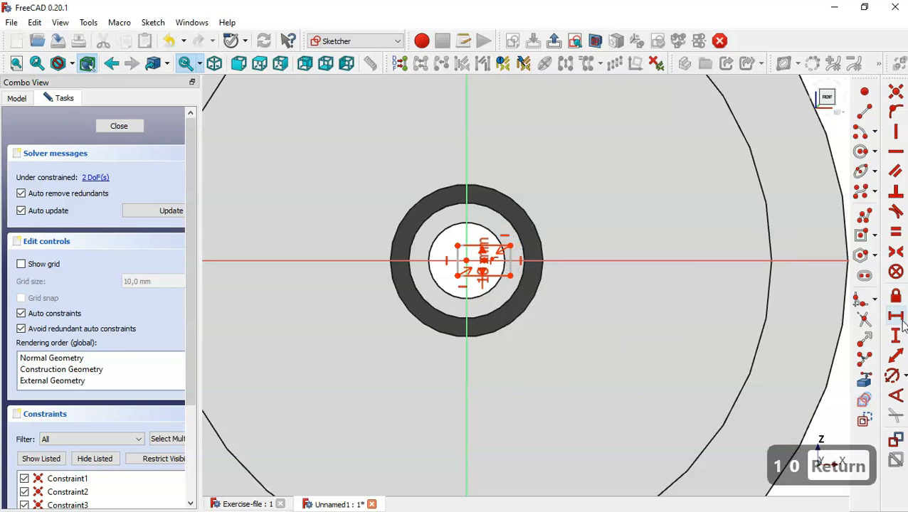
scroll(519, 206, "up", 3)
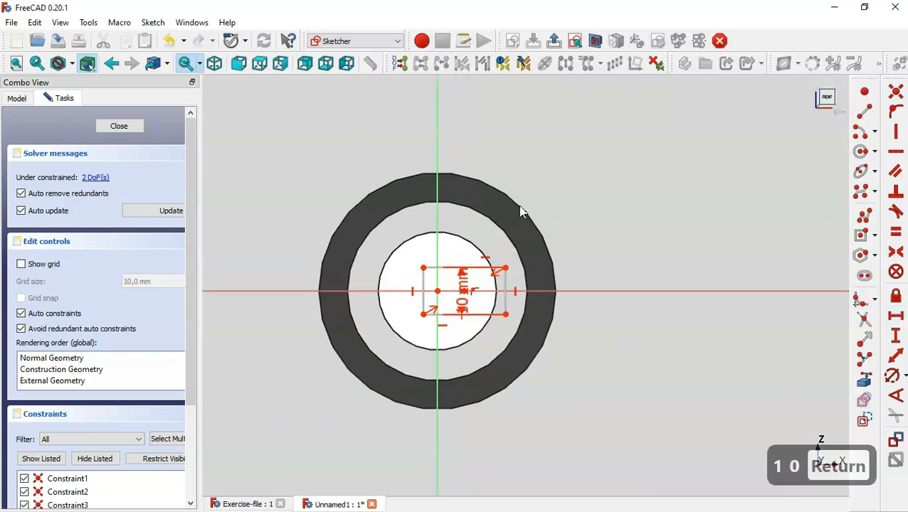
key("Escape")
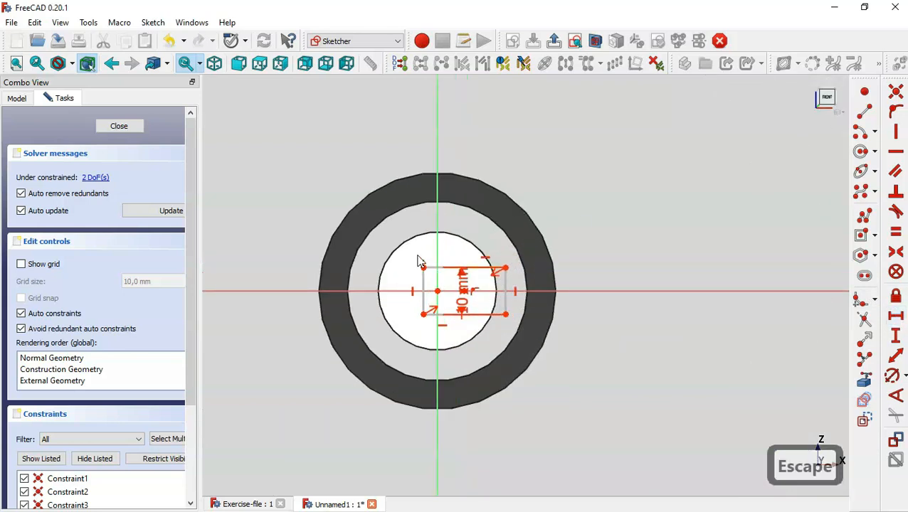
Constrain the rectangle's upper left corner vertically to the origin.
left_click_drag(417, 255, 456, 301)
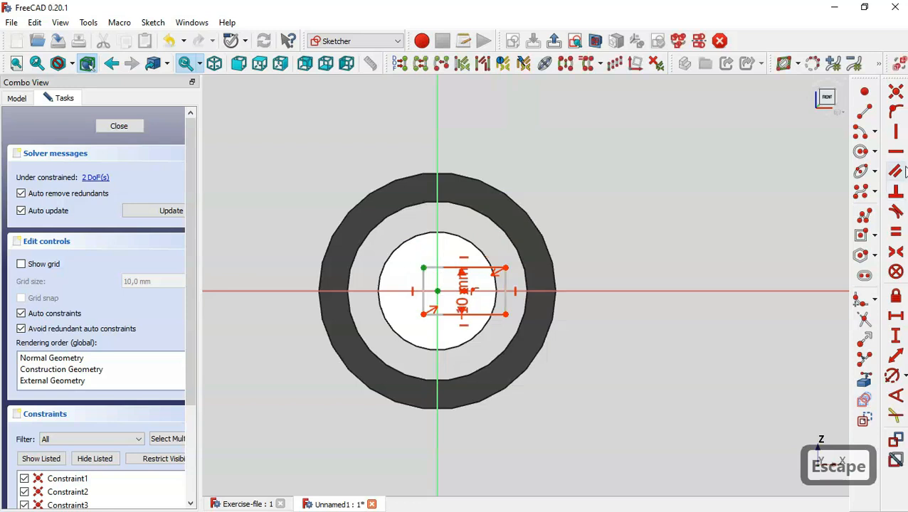
left_click(898, 136)
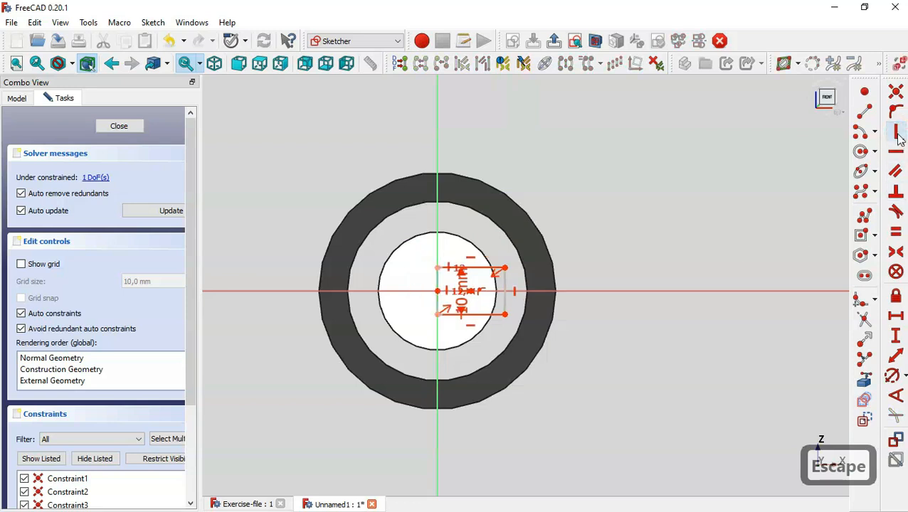
Constrain the keyway rectangle's width to 15 mm from the origin side and close the sketch.
scroll(529, 247, "up", 2)
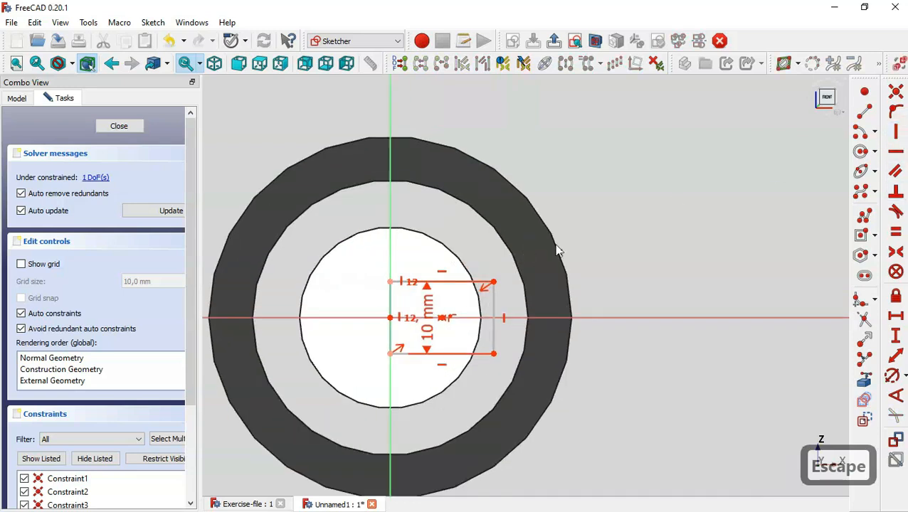
left_click(895, 318)
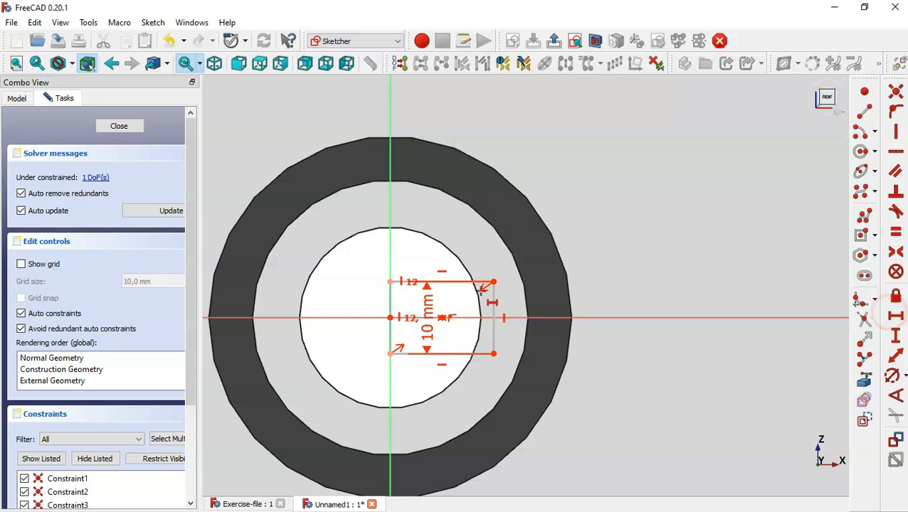
left_click(435, 283)
type("15")
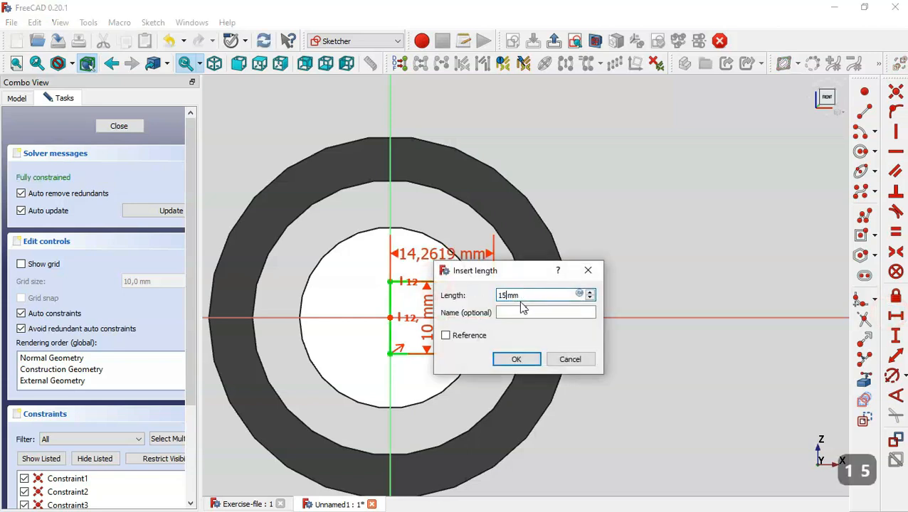
key("Return")
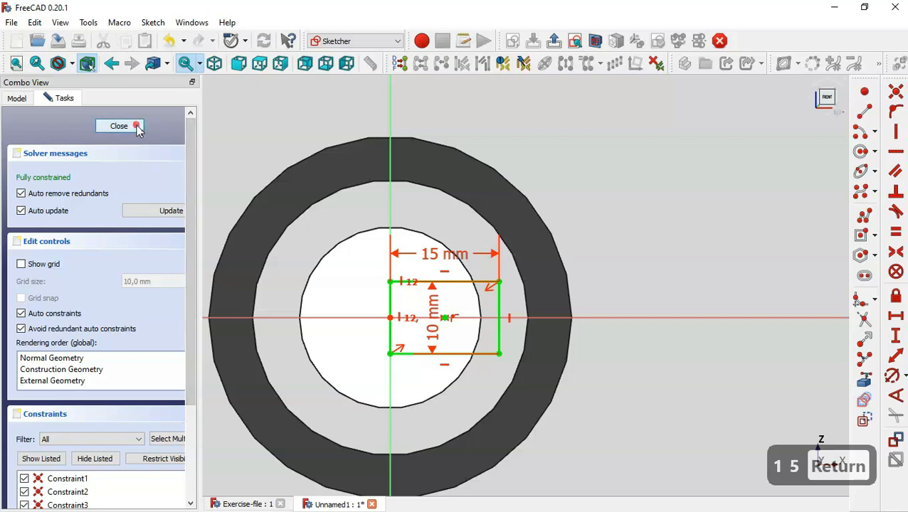
left_click(138, 128)
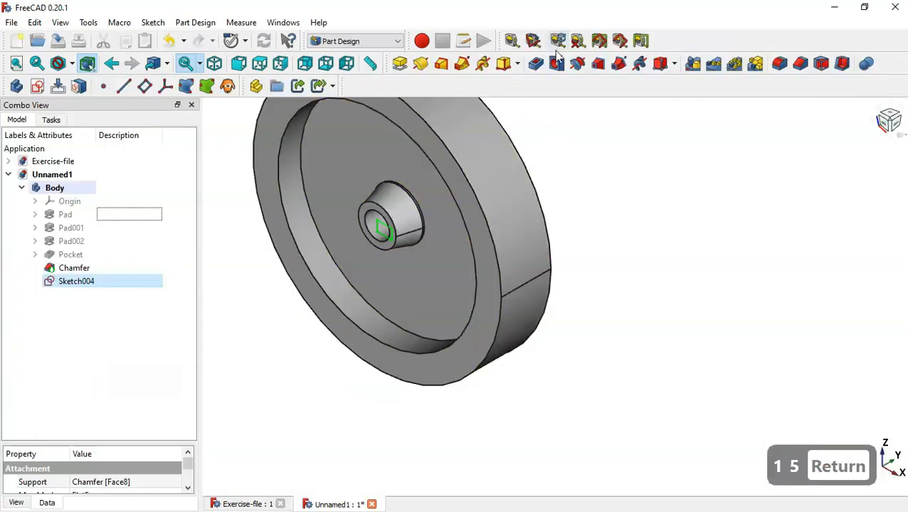
Cut the keyway rectangle through the hub with a Pocket of type Through all.
left_click(557, 64)
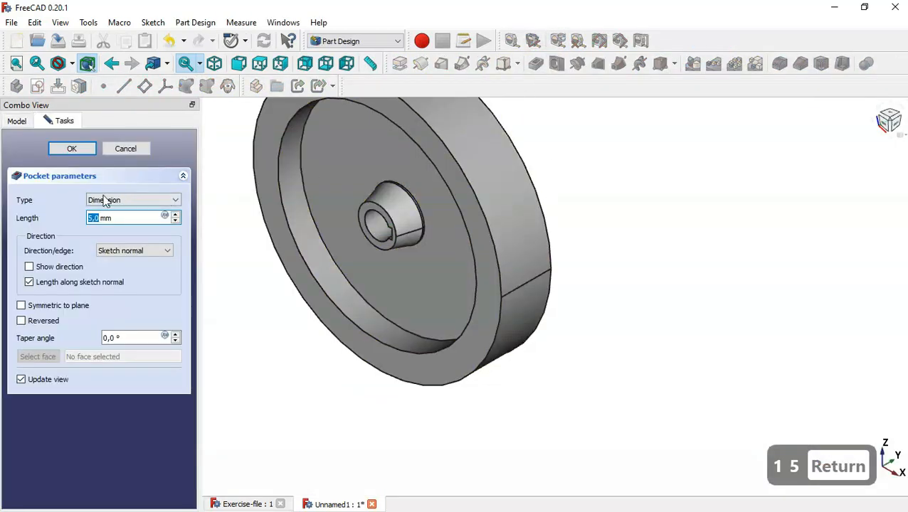
left_click(122, 202)
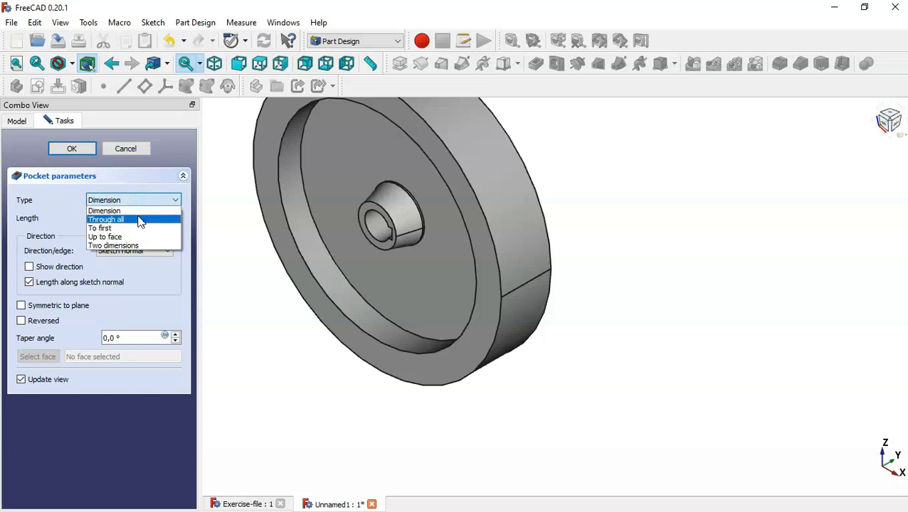
left_click(139, 220)
left_click(71, 148)
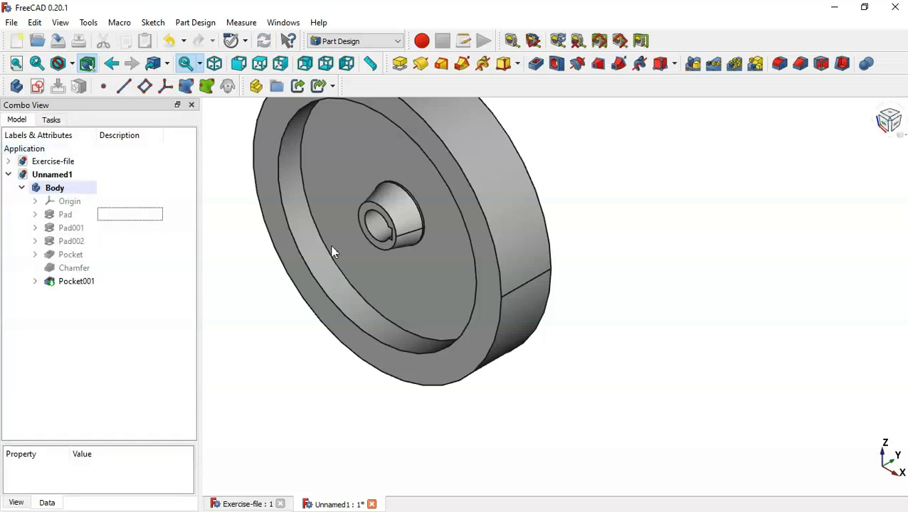
Start a new sketch on the recessed disc face between the hub and the outer rim.
left_click(685, 399)
key("Home")
left_click_drag(525, 446, 709, 380)
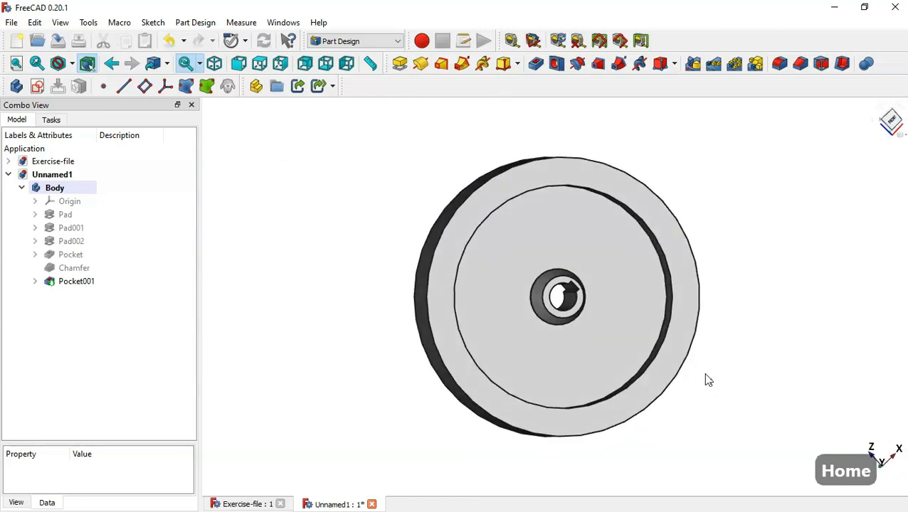
left_click(620, 306)
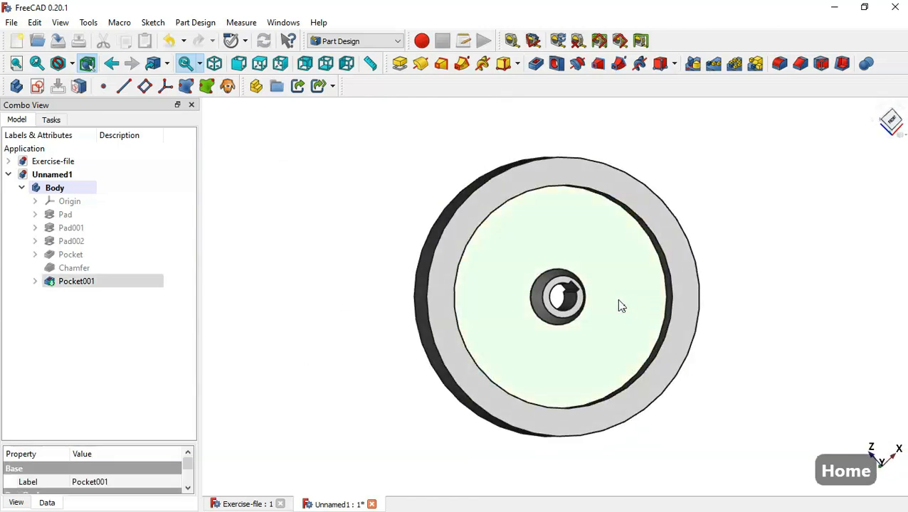
left_click(37, 86)
scroll(514, 217, "up", 2)
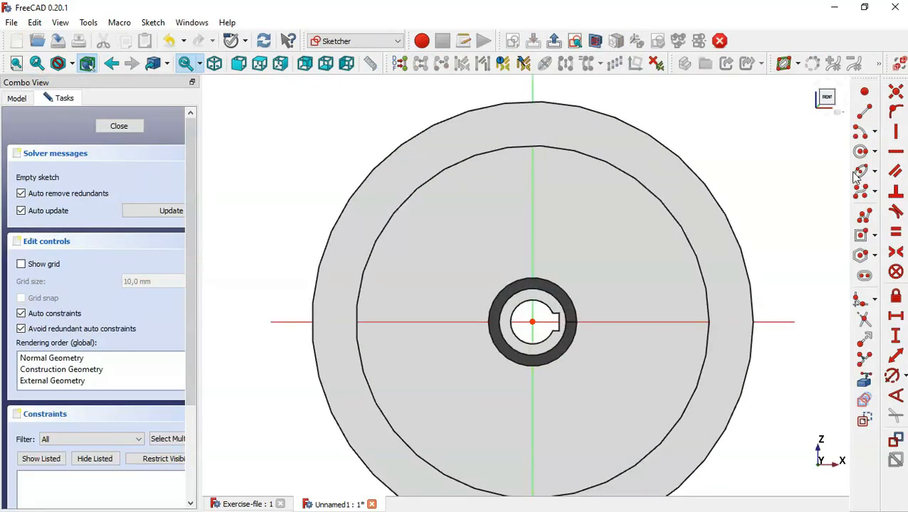
Sketch two arcs centred on the origin above the hub, a large one near the rim and a small one just outside the hub.
left_click(860, 131)
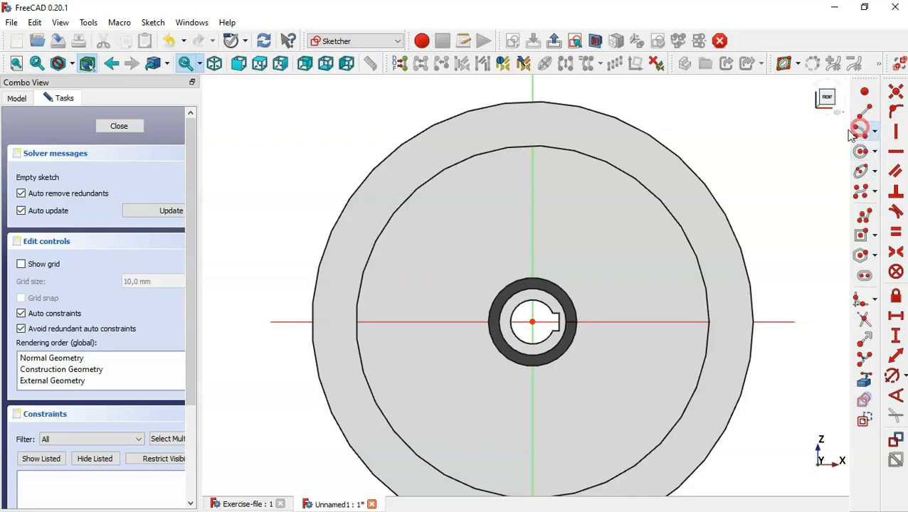
left_click(532, 321)
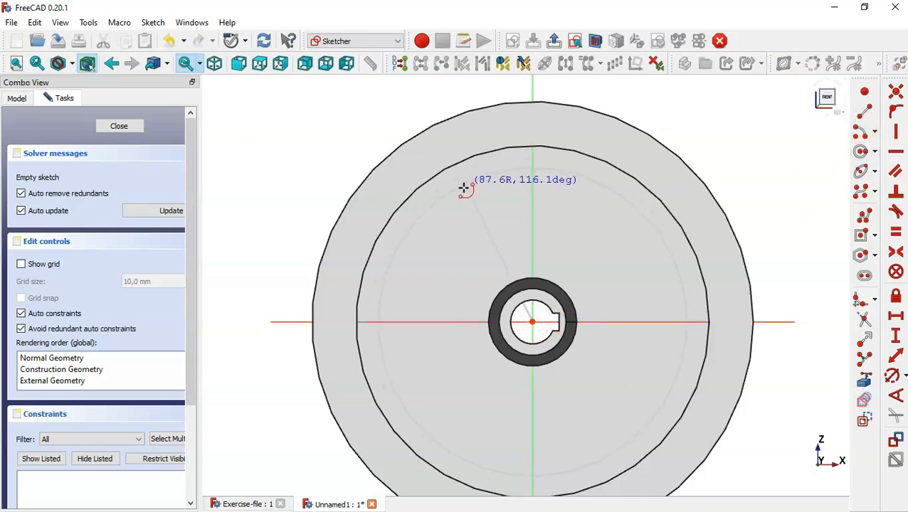
left_click(446, 204)
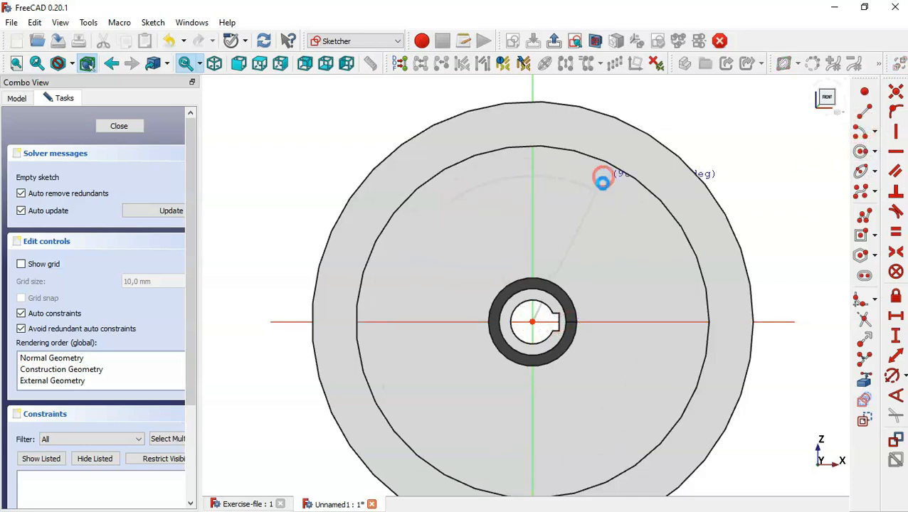
left_click(596, 191)
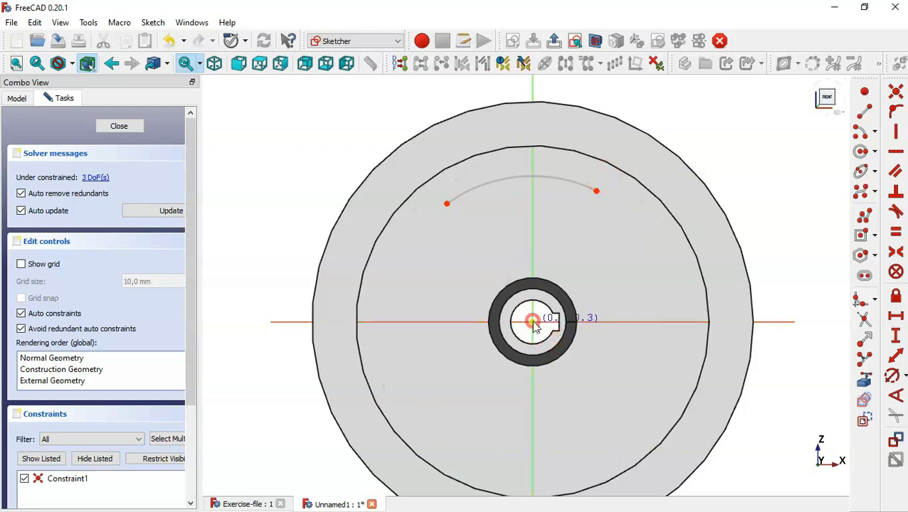
left_click(533, 321)
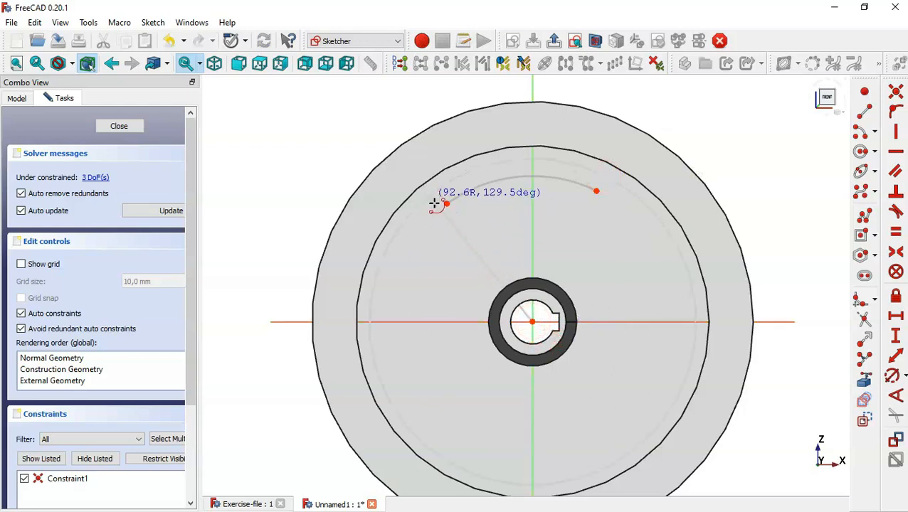
left_click(492, 266)
left_click(576, 258)
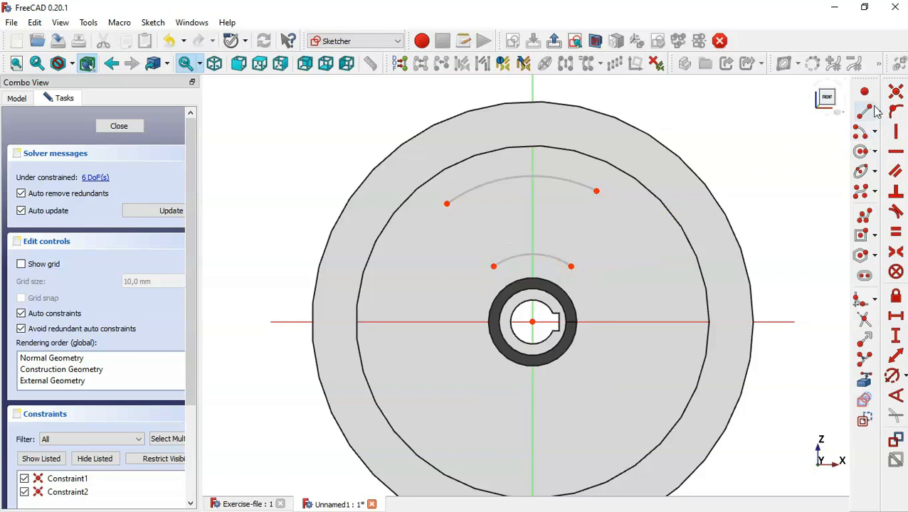
Connect the matching ends of the two arcs with straight lines to close the window profile.
left_click(596, 190)
left_click(572, 264)
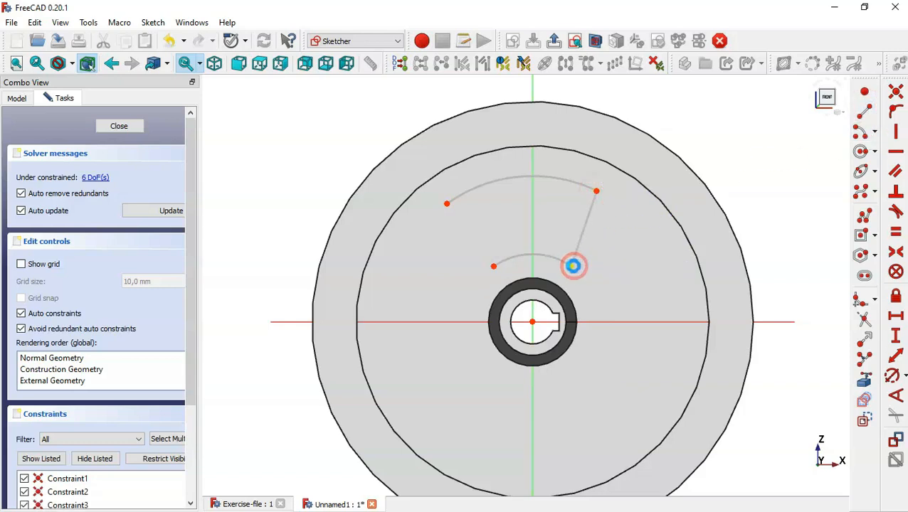
left_click(493, 265)
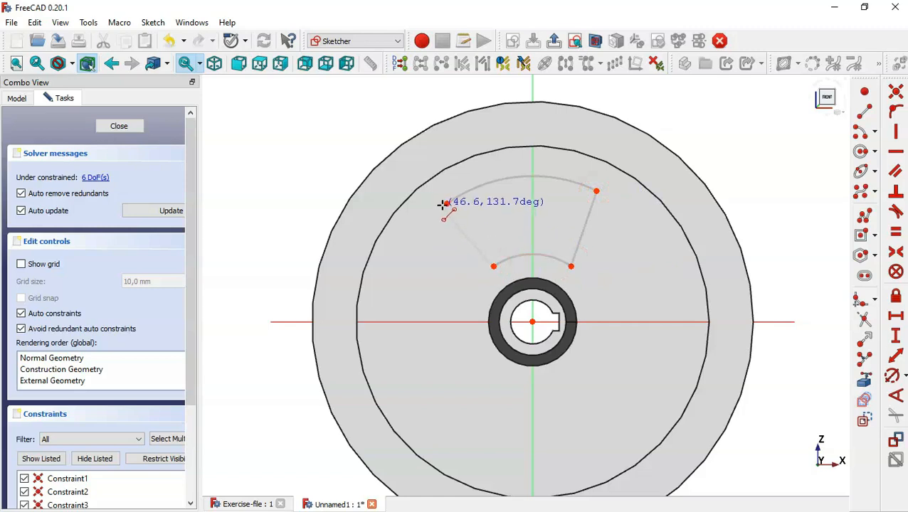
left_click(446, 203)
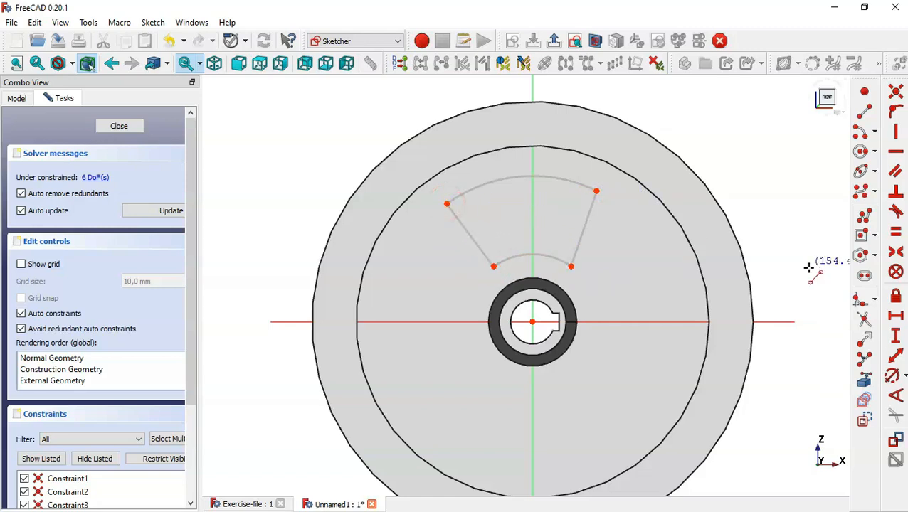
Fillet the upper right corner and both lower corners of the window profile.
left_click(862, 301)
left_click(576, 183)
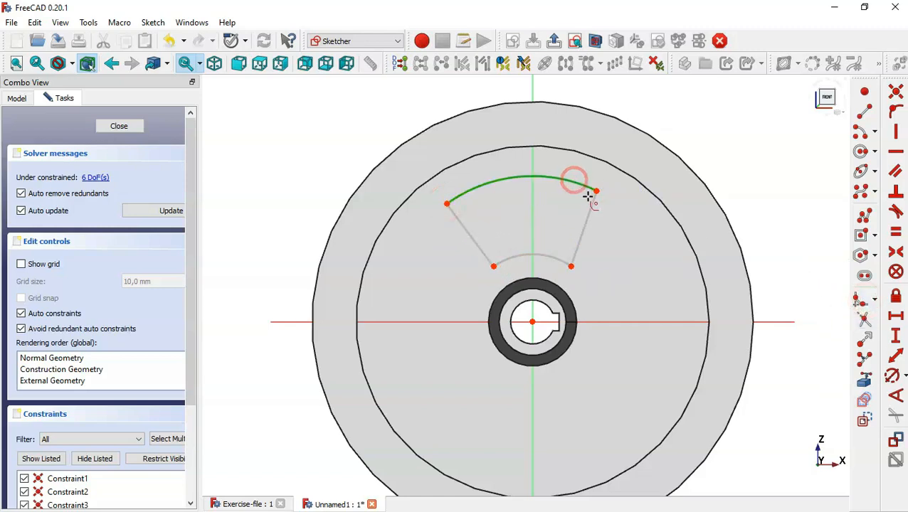
left_click(593, 200)
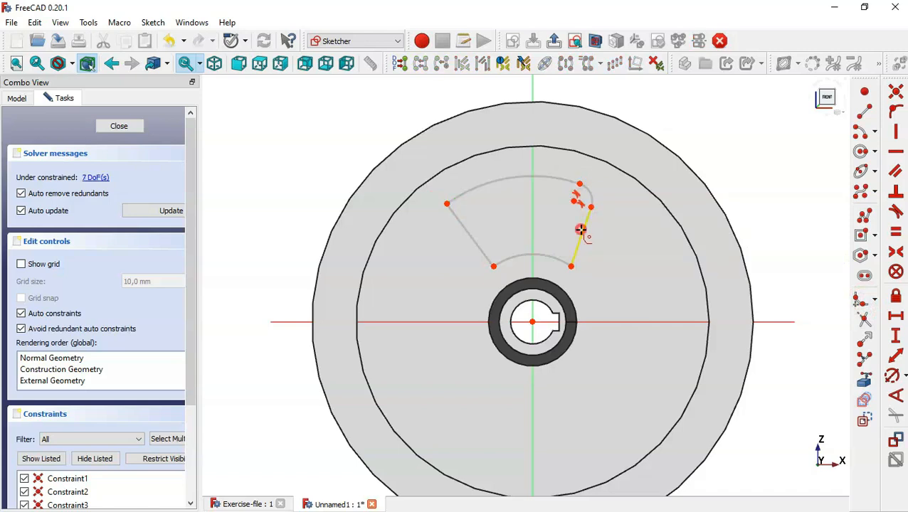
left_click(581, 229)
left_click(554, 255)
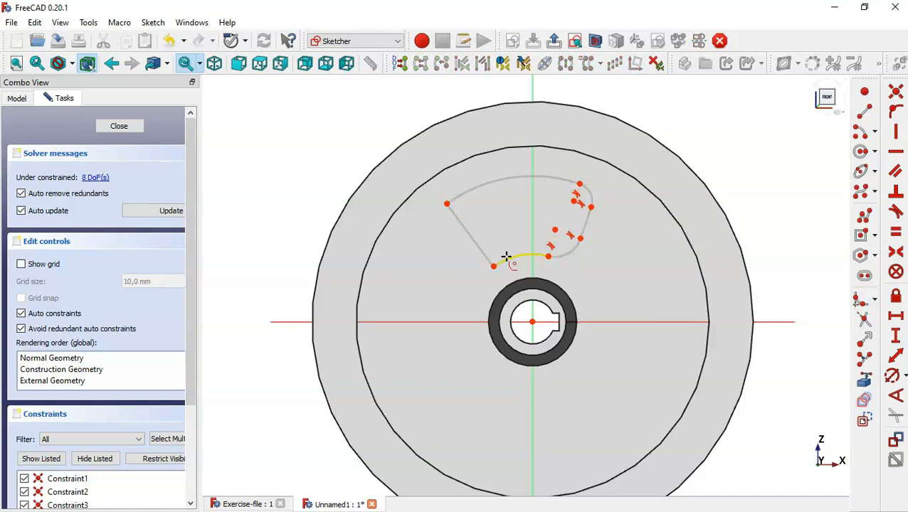
left_click(506, 256)
left_click(480, 247)
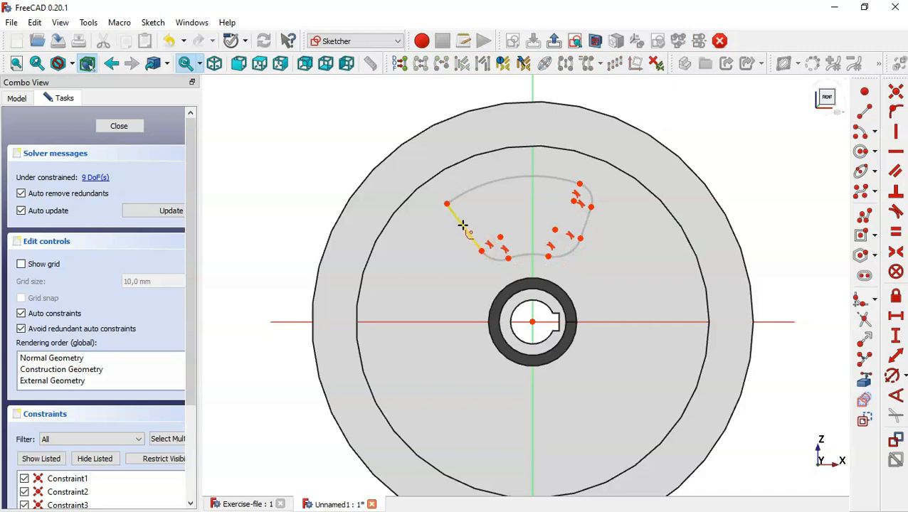
Fillet the upper left corner of the window profile between the large arc and the slanted line.
left_click(473, 191)
right_click(472, 191)
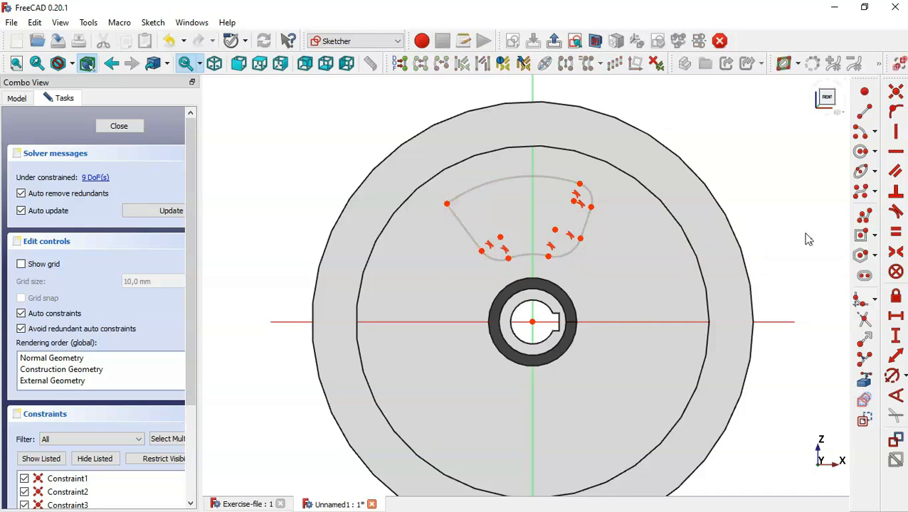
left_click(860, 300)
left_click(462, 193)
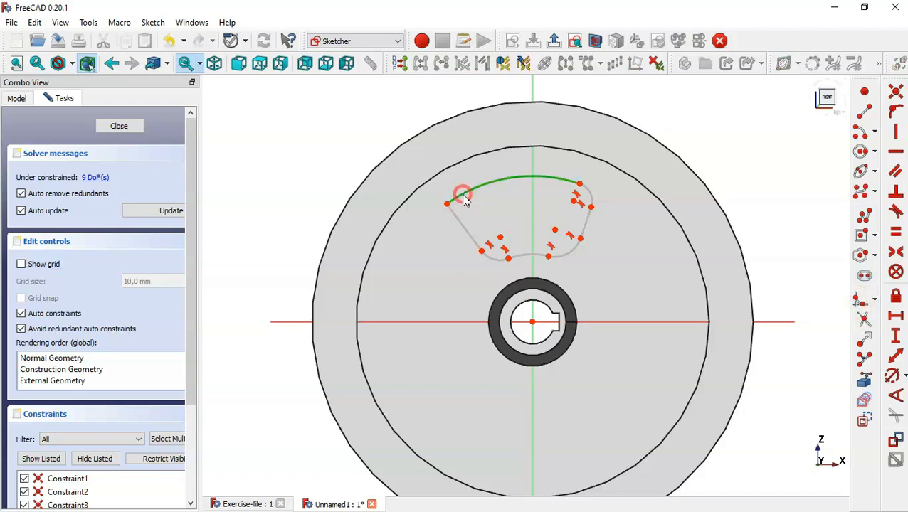
left_click(460, 222)
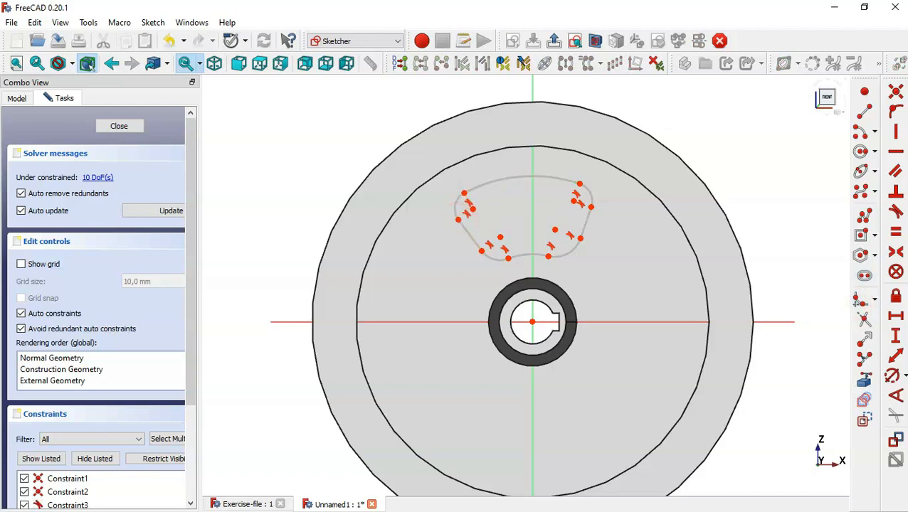
key("Escape")
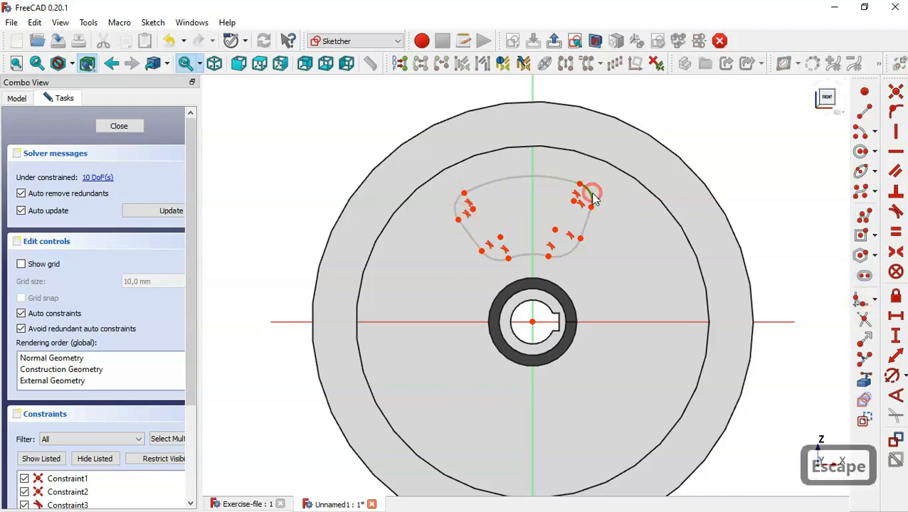
Constrain the four corner fillet arcs of the window profile to equal radii.
left_click(592, 196)
left_click(456, 207)
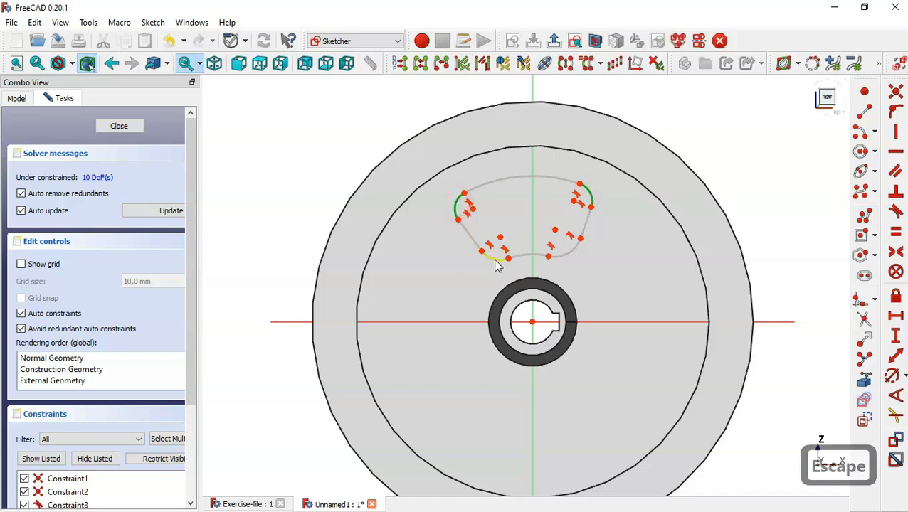
left_click(495, 259)
left_click(573, 259)
left_click(896, 239)
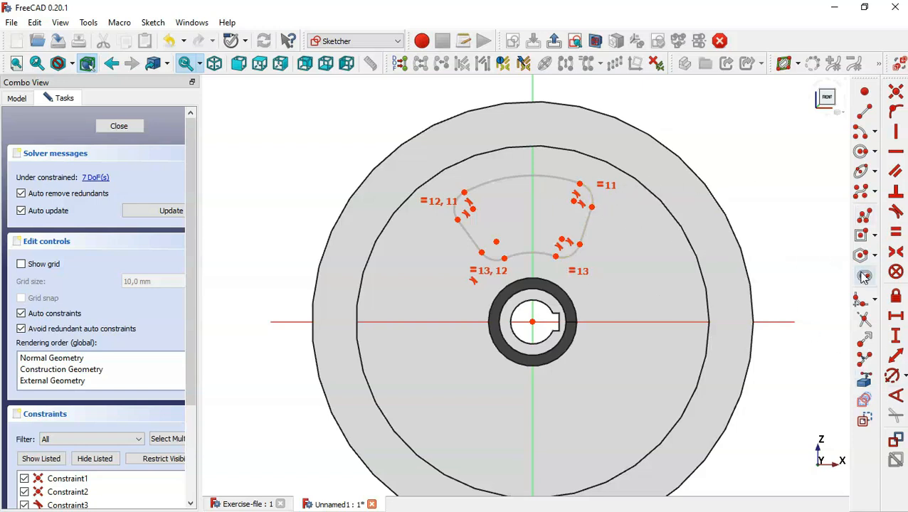
Constrain the centres of the upper fillet pair and of the lower fillet pair symmetric about the vertical axis.
left_click(897, 251)
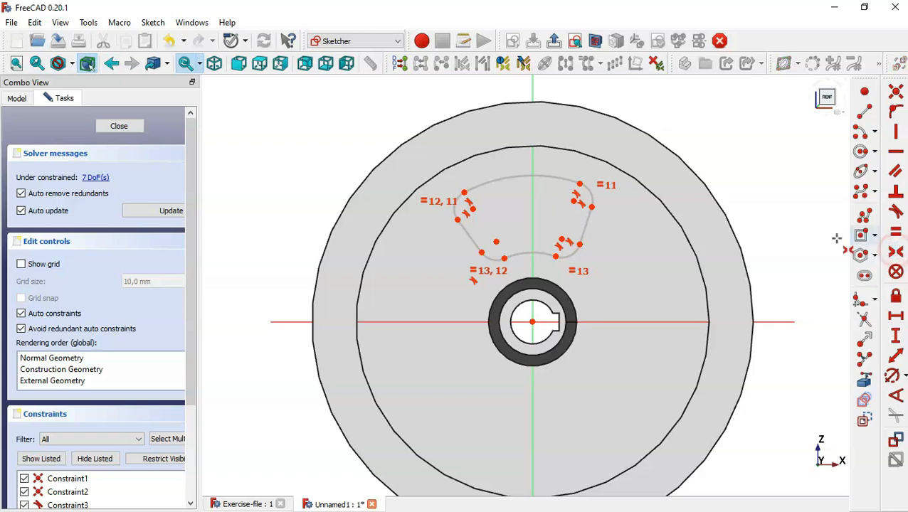
left_click(574, 202)
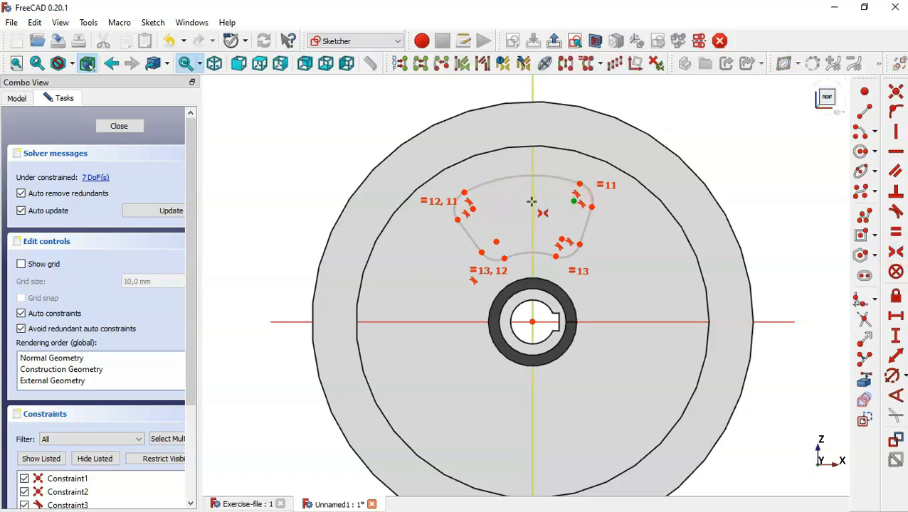
left_click(532, 203)
left_click(472, 208)
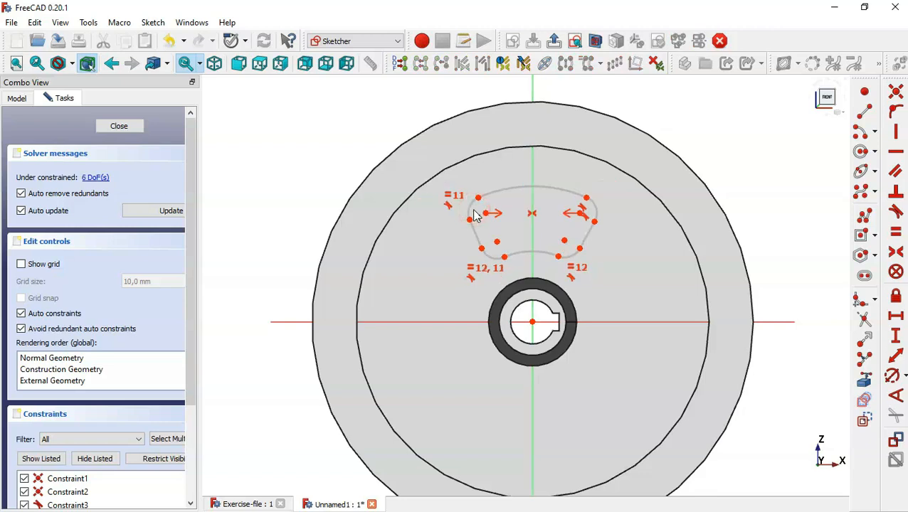
left_click(496, 242)
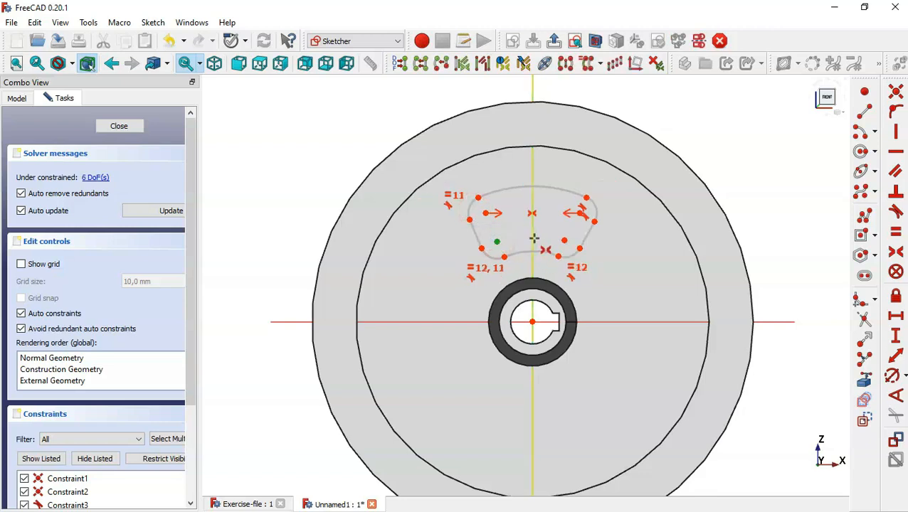
left_click(534, 238)
left_click(566, 239)
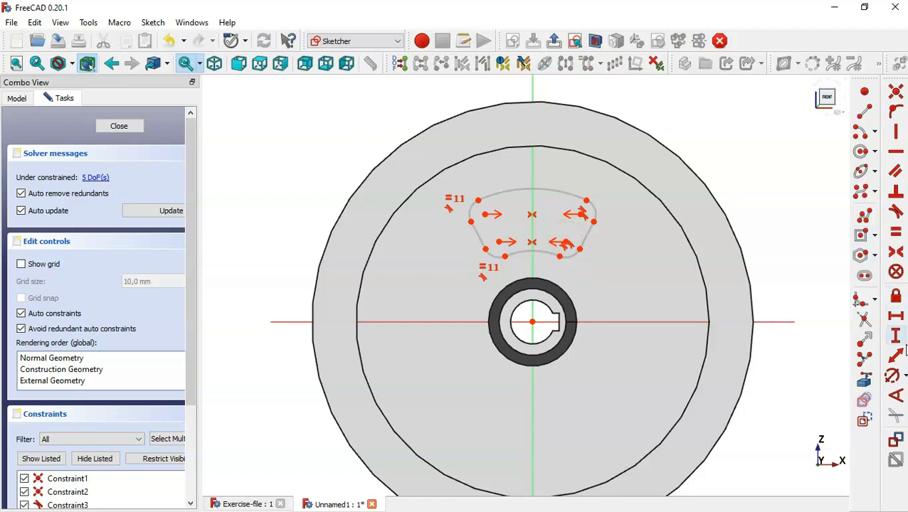
Pull the window profile's large arc outward towards the rim and set the upper right corner fillet's radius to 10 mm.
key("Escape")
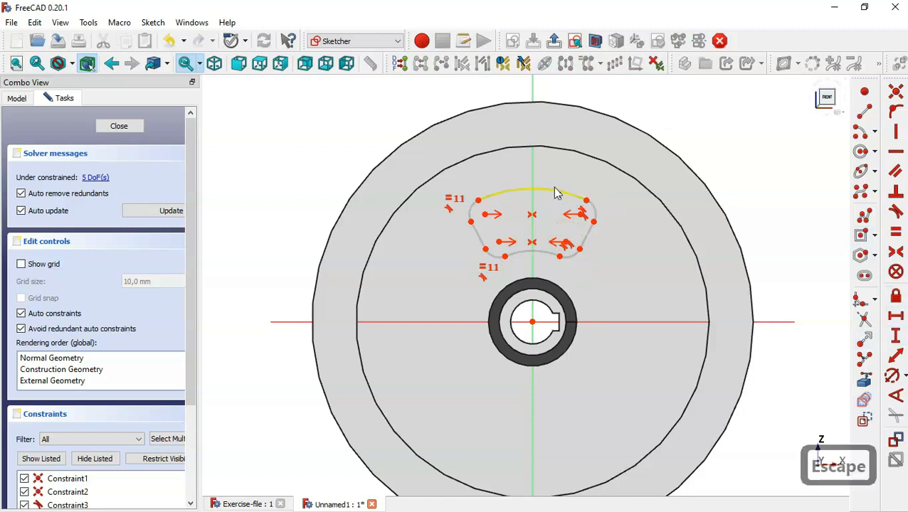
mouse_move(560, 201)
left_mouse_down()
mouse_move(557, 172)
mouse_move(573, 155)
left_mouse_up()
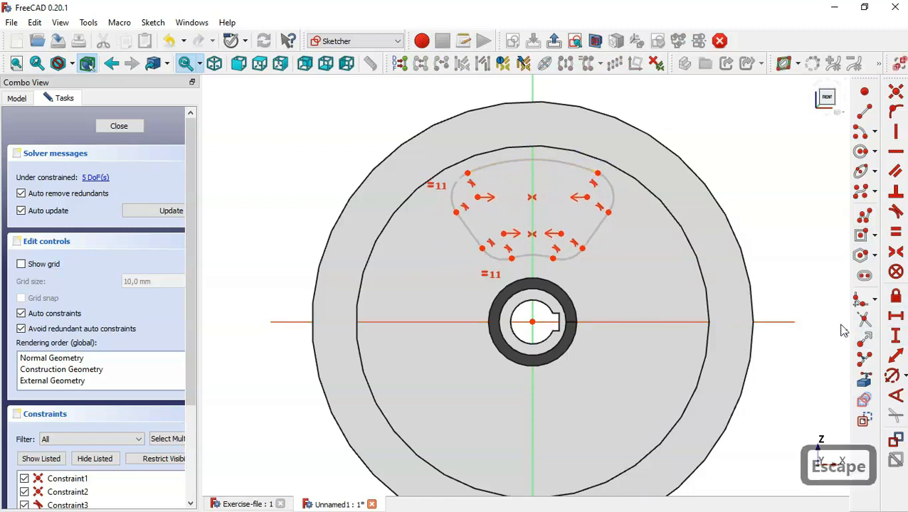
left_click(892, 376)
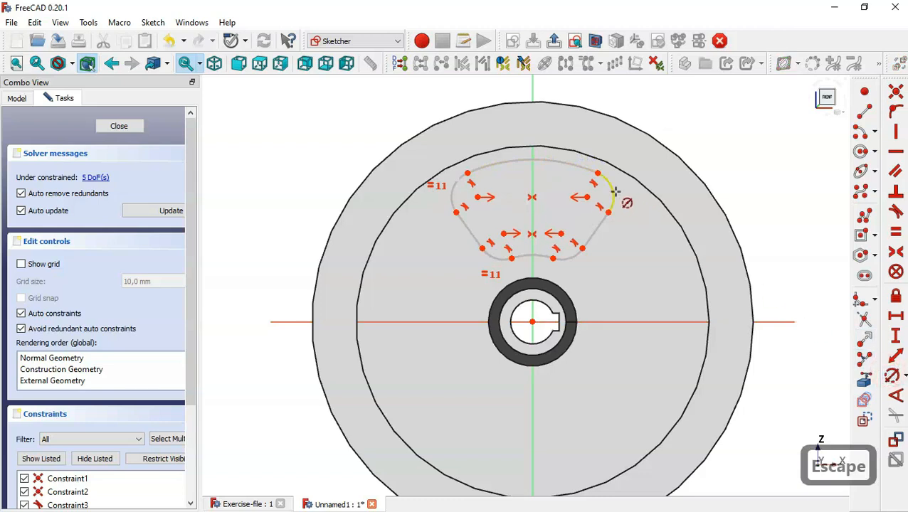
left_click(610, 191)
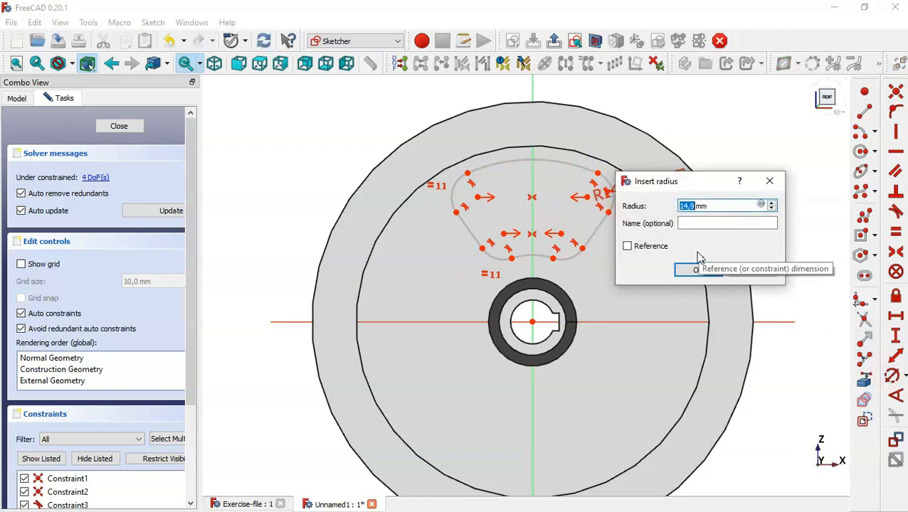
type("10")
key("Return")
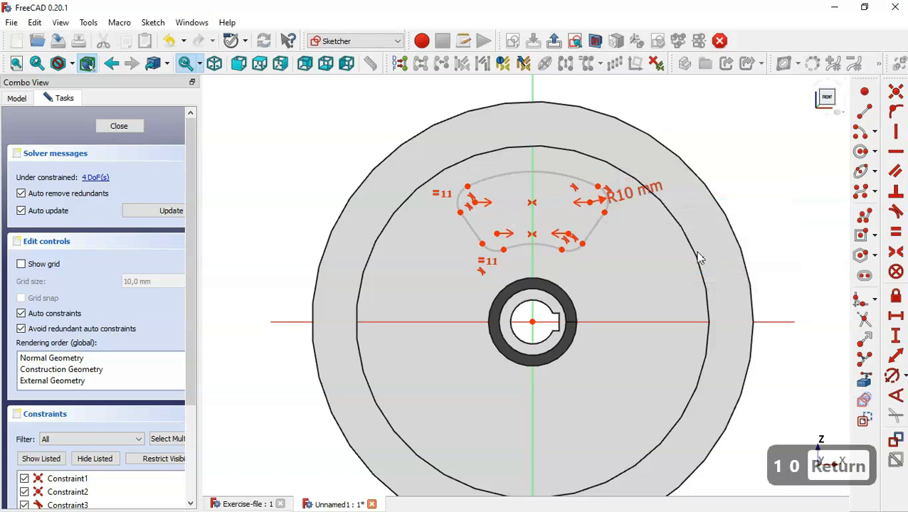
Constrain the window profile's large outer arc to a 90 mm radius and its small inner arc to a 30 mm radius.
scroll(507, 192, "up", 2)
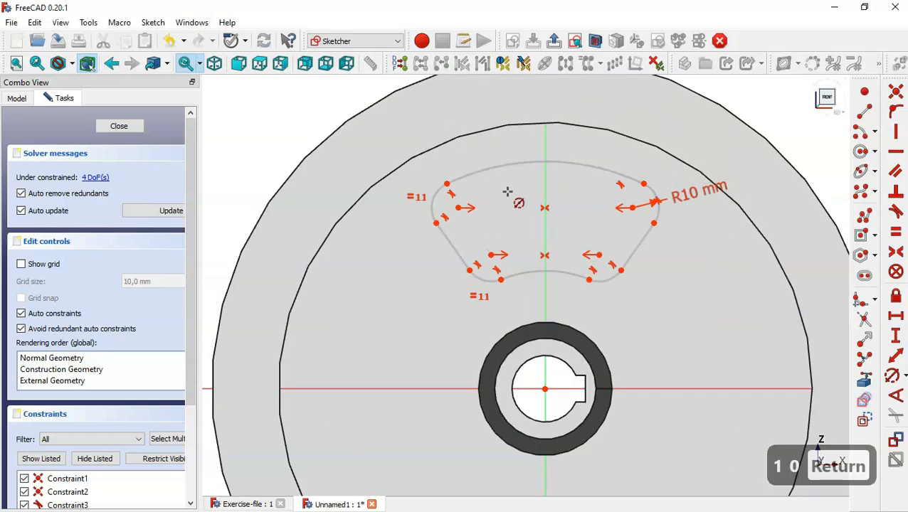
left_click(597, 166)
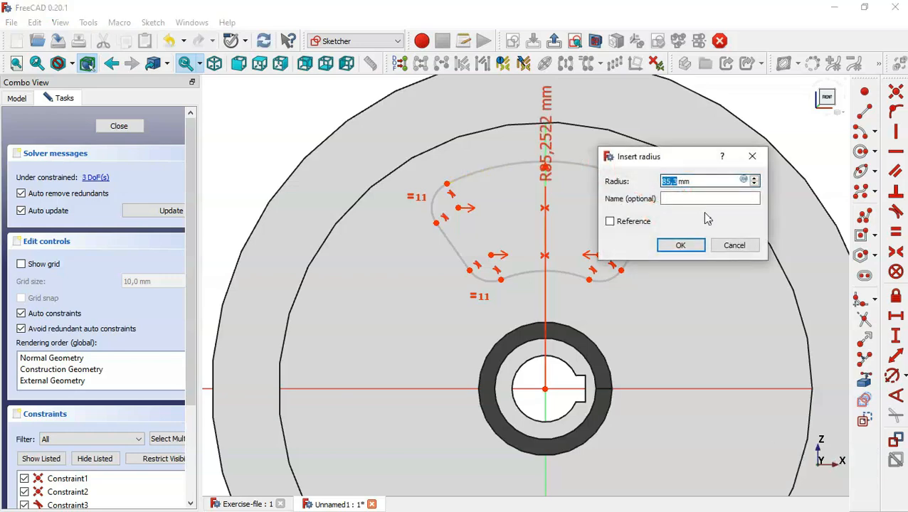
type("90")
key("Return")
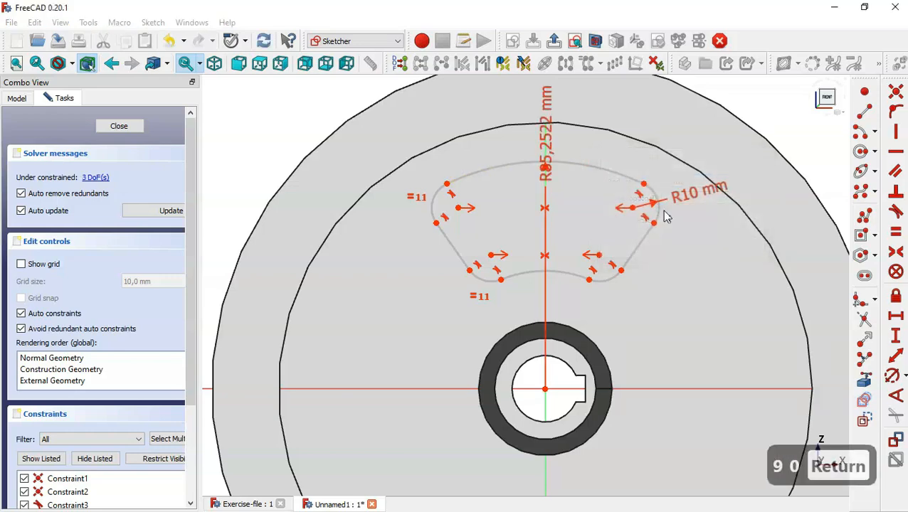
scroll(582, 238, "down", 3)
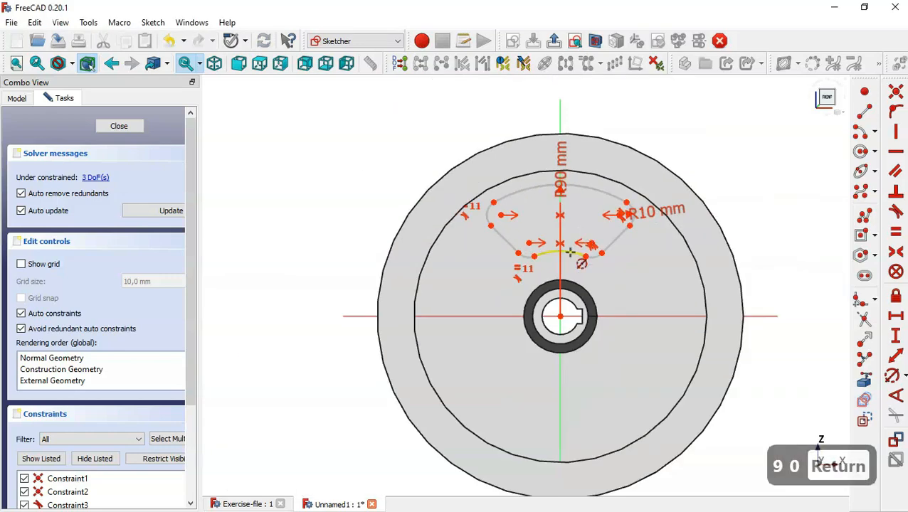
left_click(571, 252)
type("30")
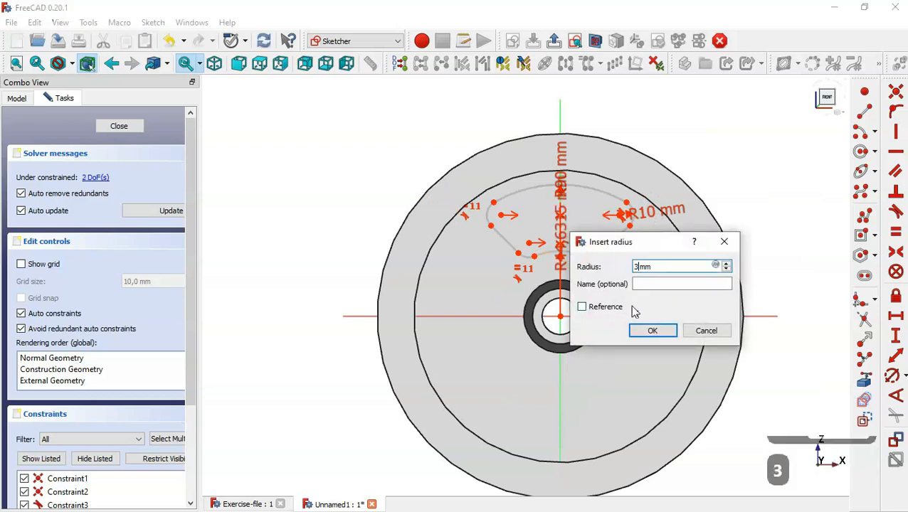
key("Return")
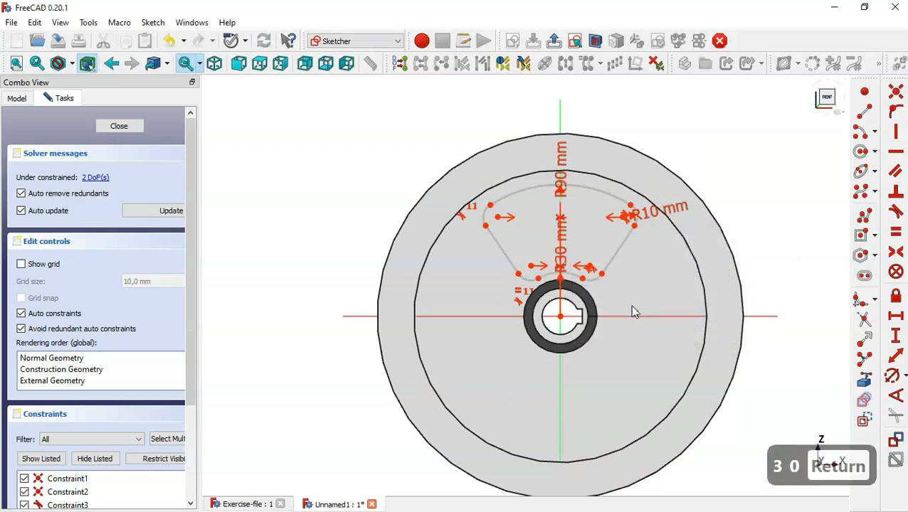
Constrain the horizontal distance between the centres of the two upper corner fillets to 50 mm.
scroll(609, 279, "up", 2)
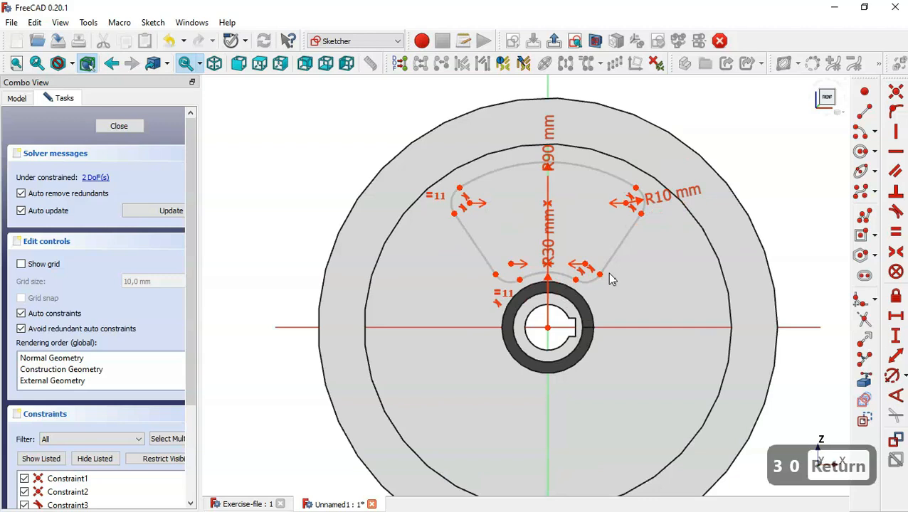
left_click(896, 316)
left_click(470, 204)
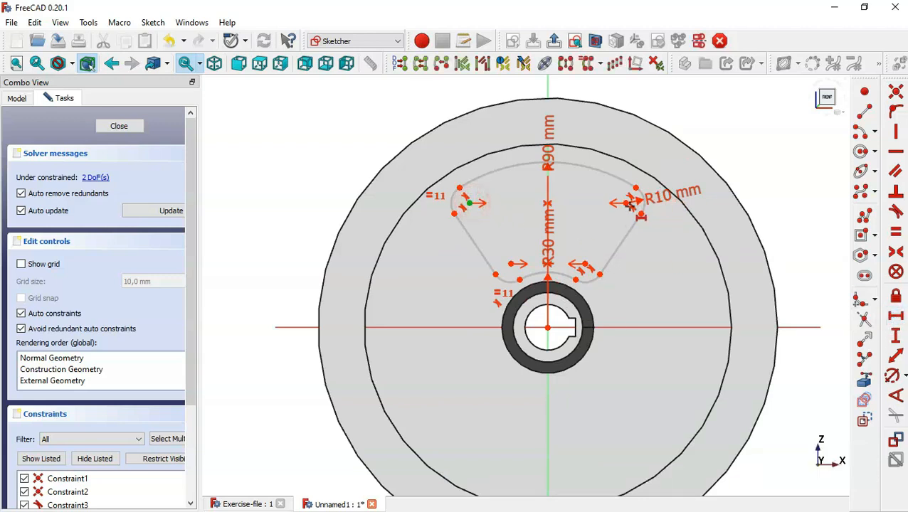
left_click(626, 203)
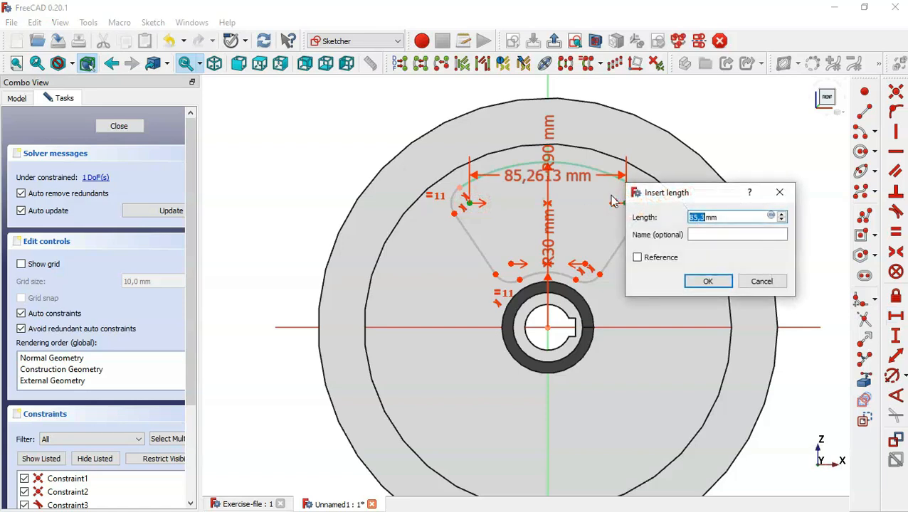
type("50")
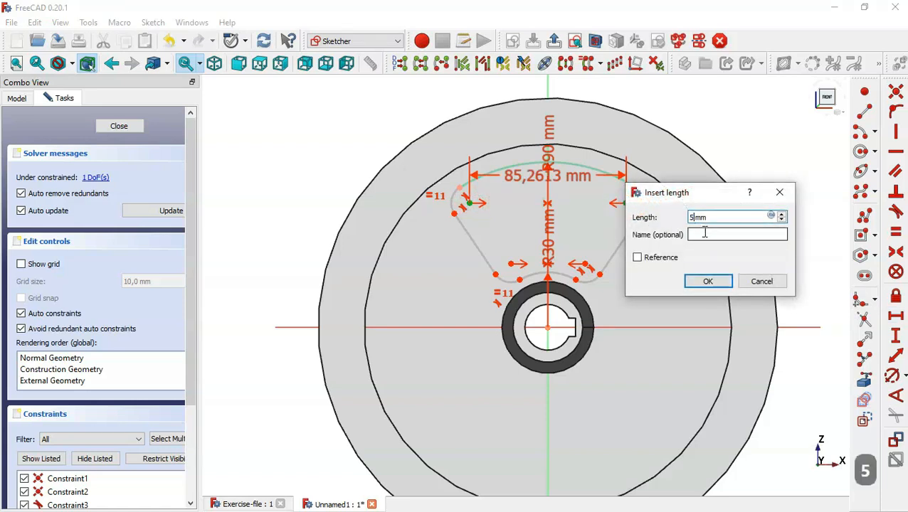
key("Return")
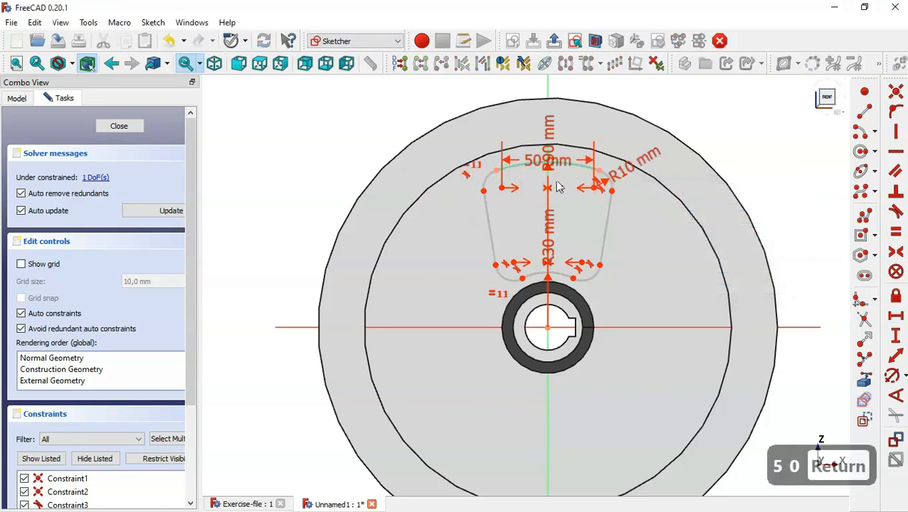
key("Escape")
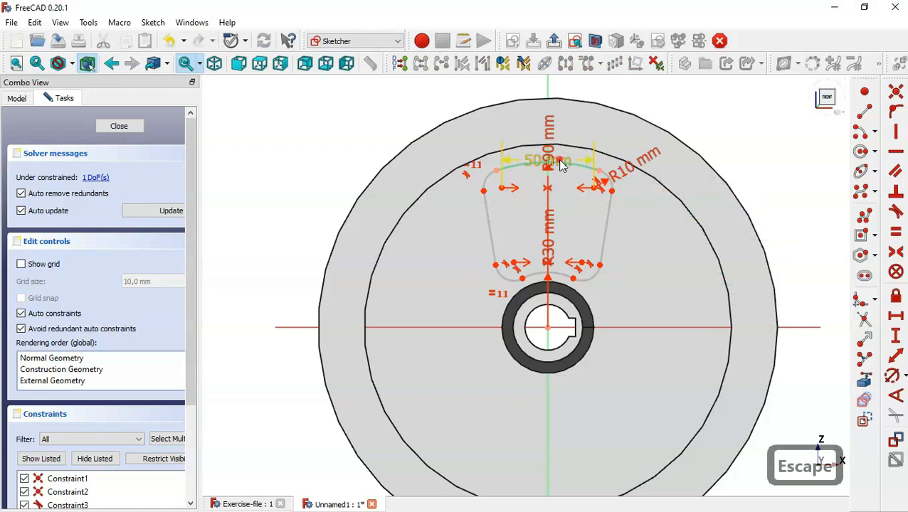
double_click(561, 165)
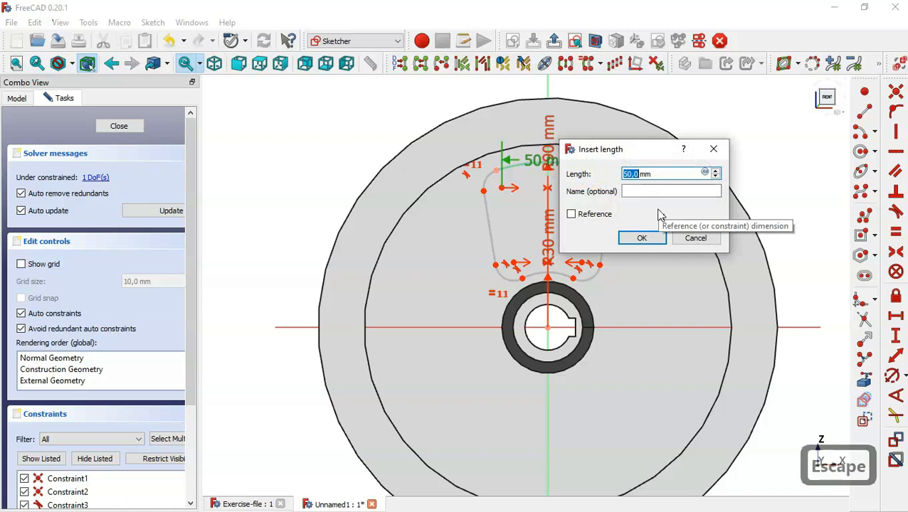
left_click(713, 148)
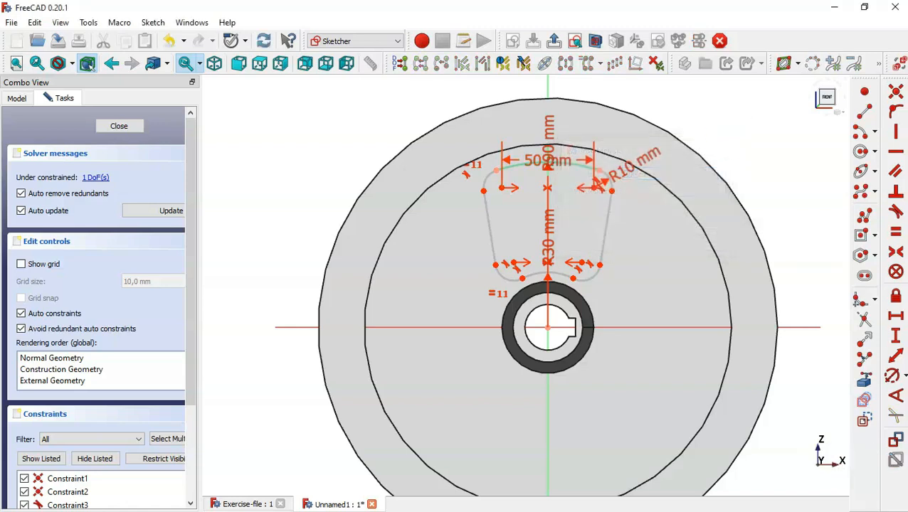
Constrain the horizontal distance between the centres of the two lower corner fillets to 20 mm.
left_click(895, 321)
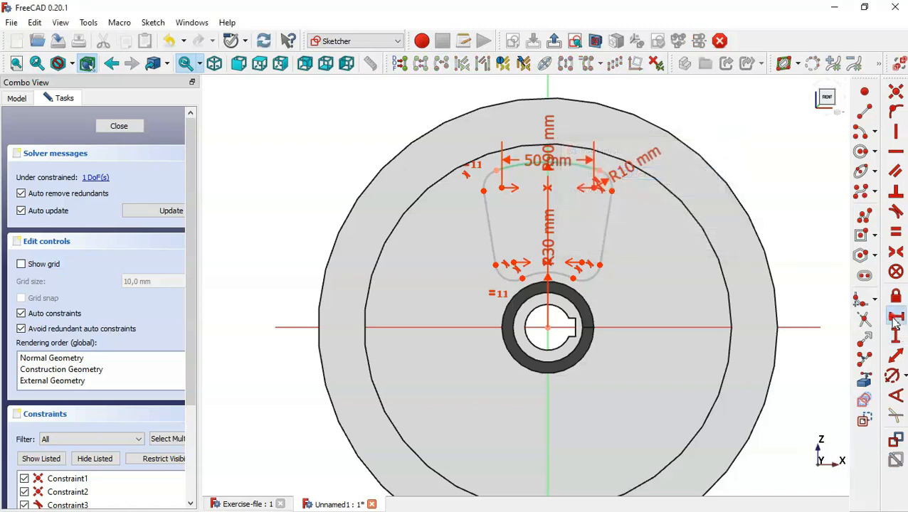
left_click(514, 264)
left_click(580, 263)
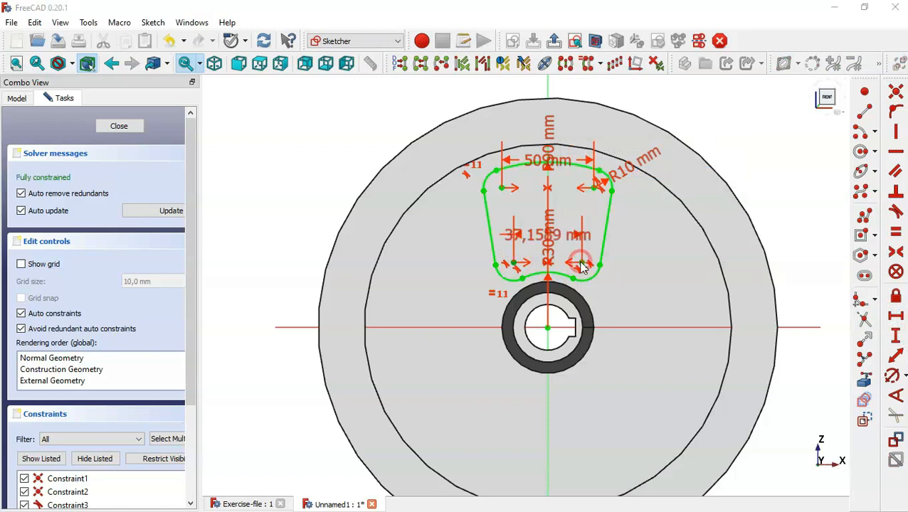
type("20")
key("Return")
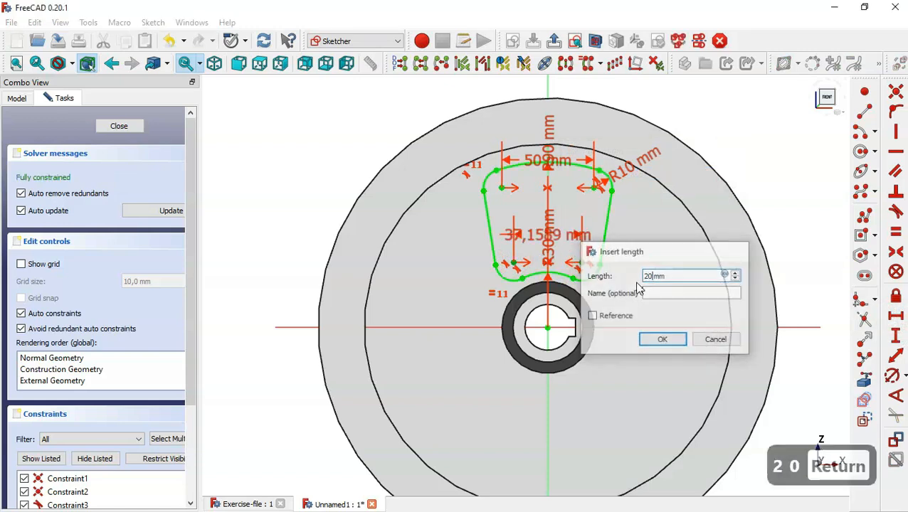
Close the window sketch and cut it into the disc as a pocket with a length of 5 mm.
left_click(123, 126)
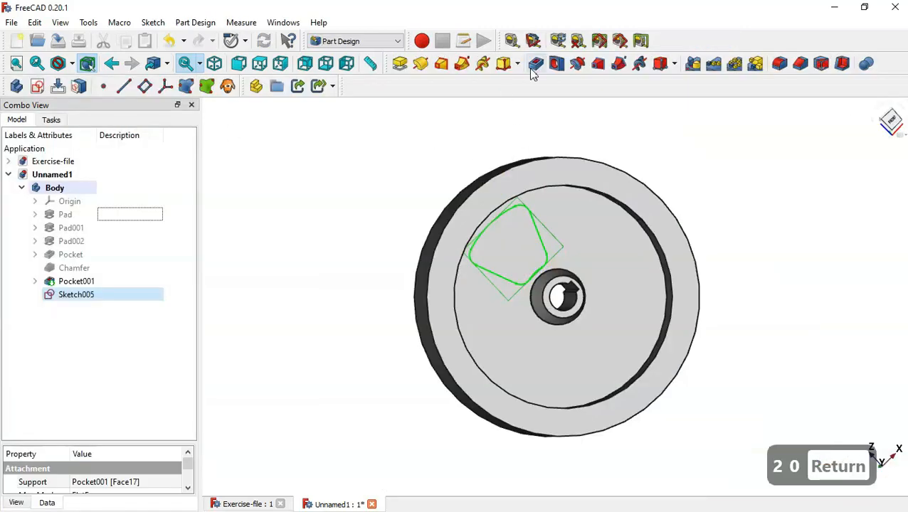
left_click(539, 66)
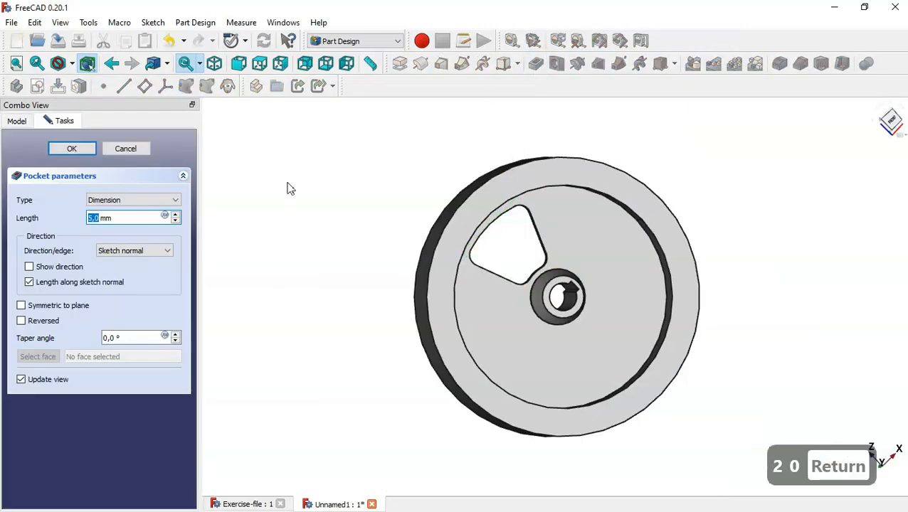
left_click(72, 148)
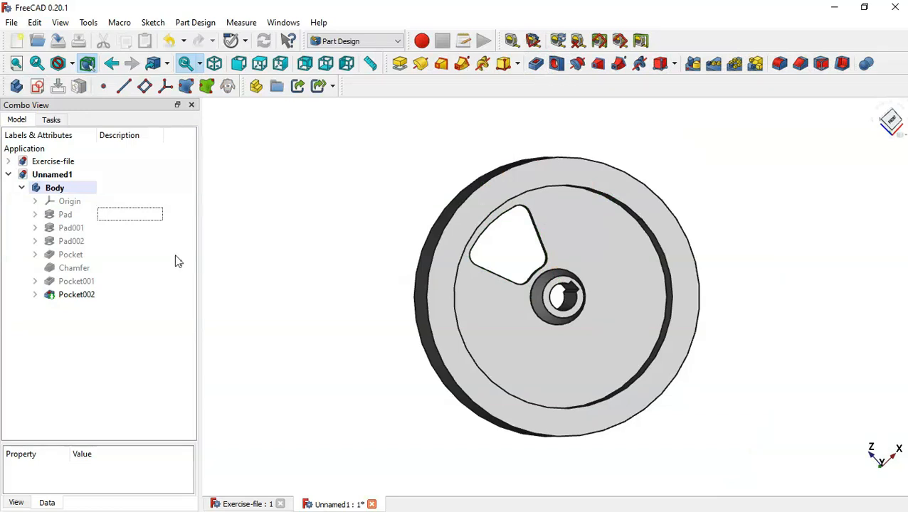
Create a polar pattern of the window pocket with 5 occurrences over 360° about the normal sketch axis.
left_click(122, 294)
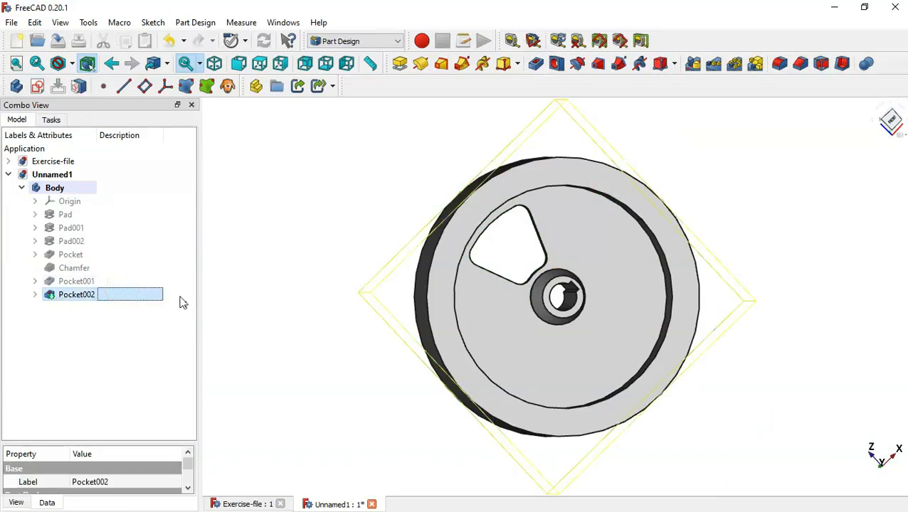
left_click(734, 65)
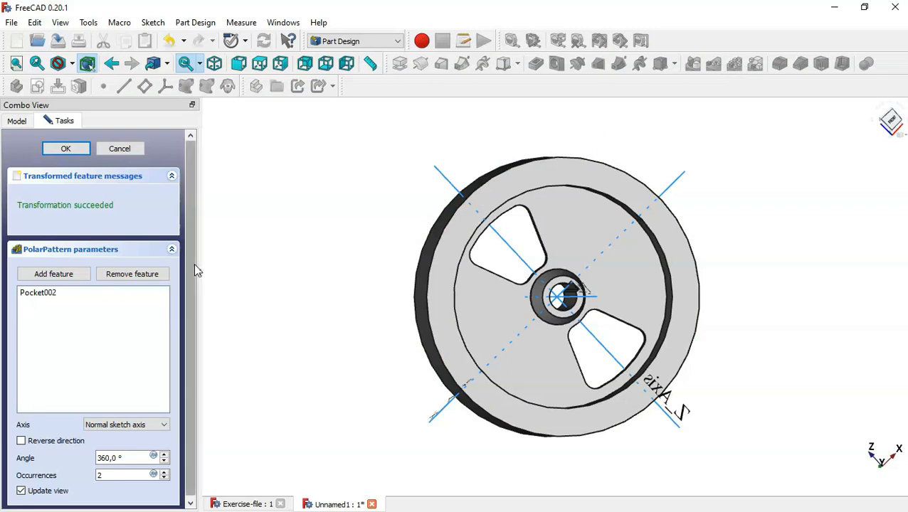
left_click_drag(193, 264, 194, 356)
left_click(137, 473)
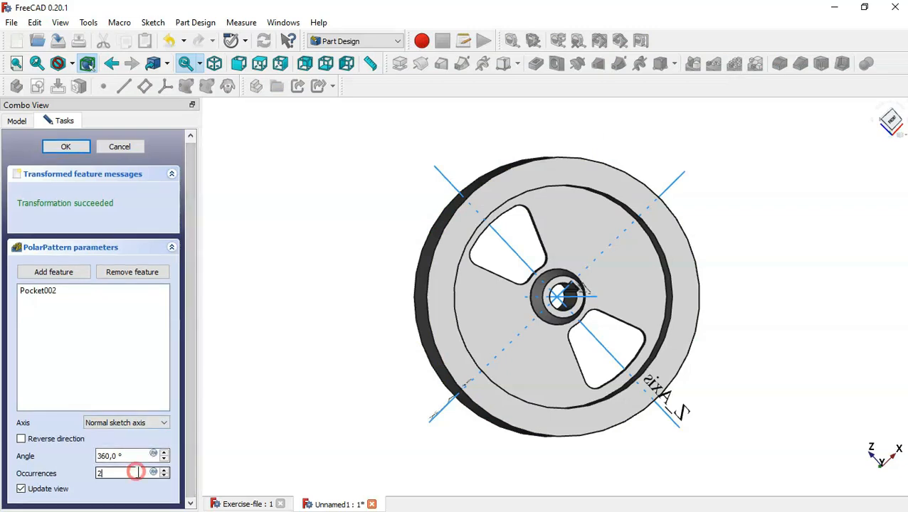
left_click(164, 471)
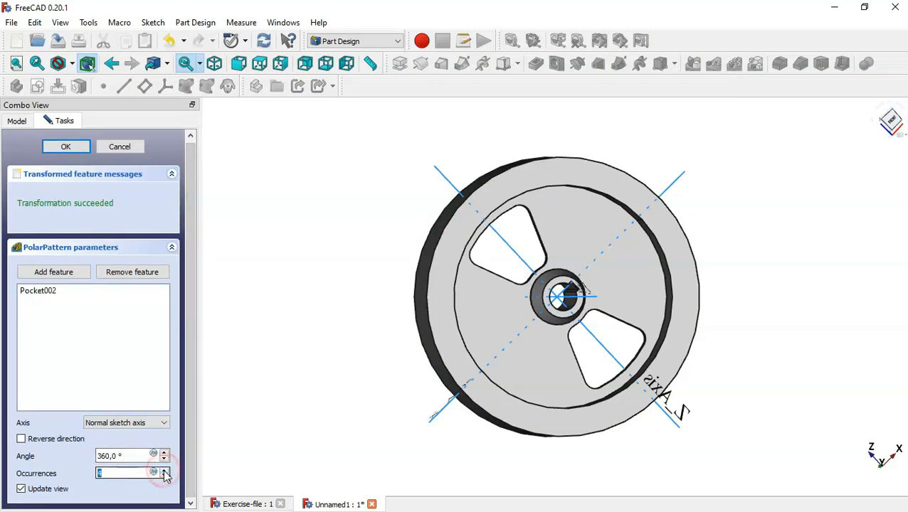
left_click(164, 471)
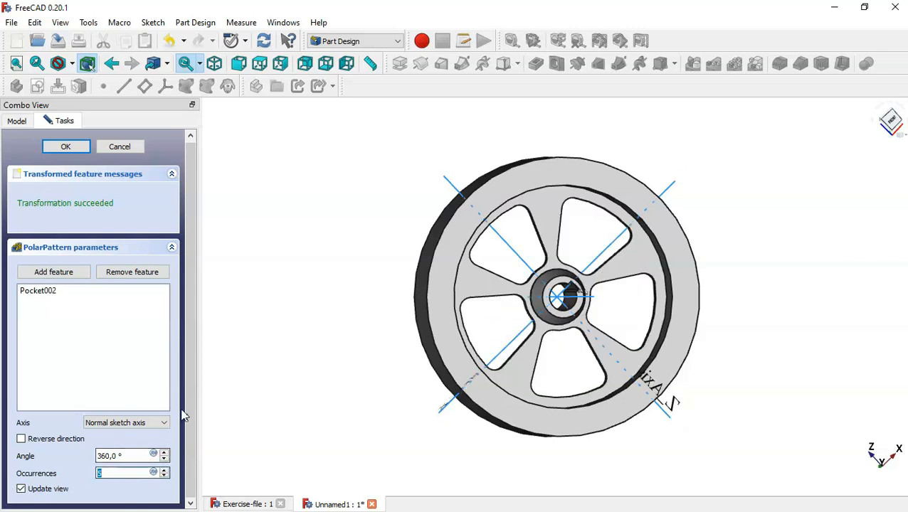
left_click_drag(191, 408, 201, 271)
left_click(65, 149)
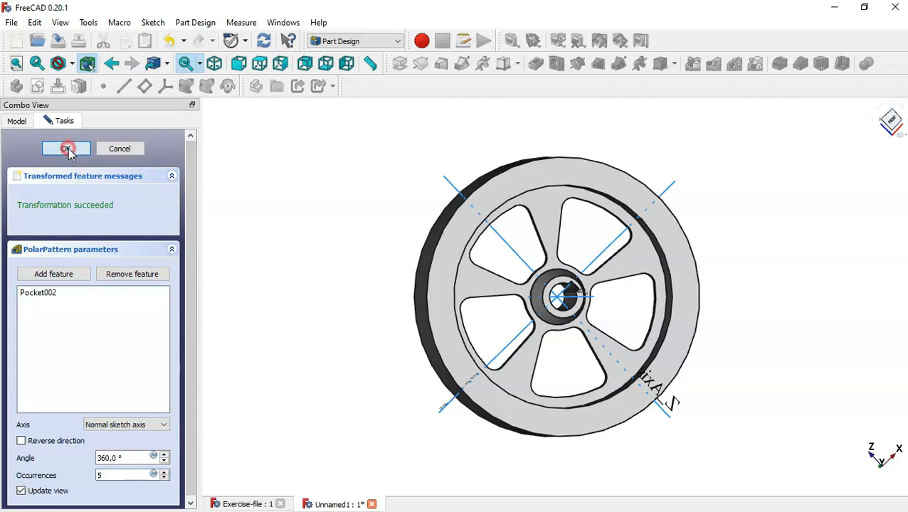
Start a new sketch on the YZ plane of the wheel body.
left_click_drag(742, 194, 596, 197)
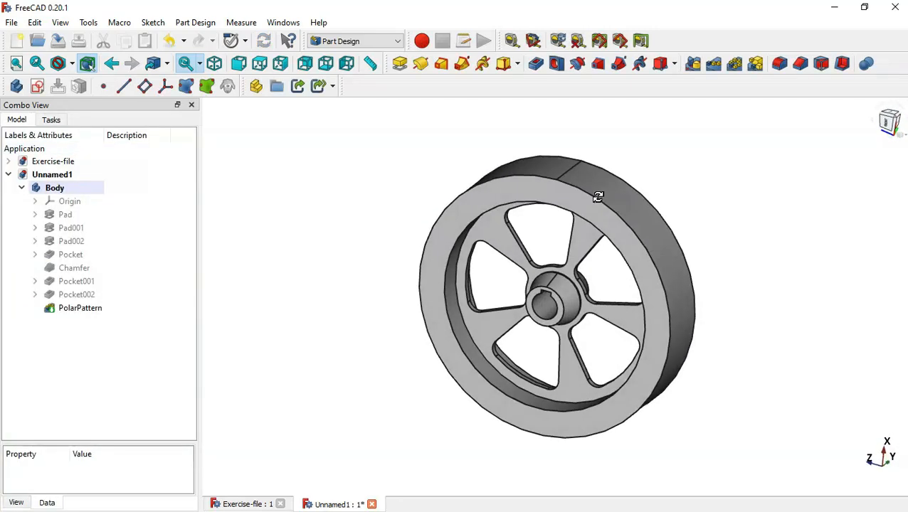
left_click(37, 87)
key("Home")
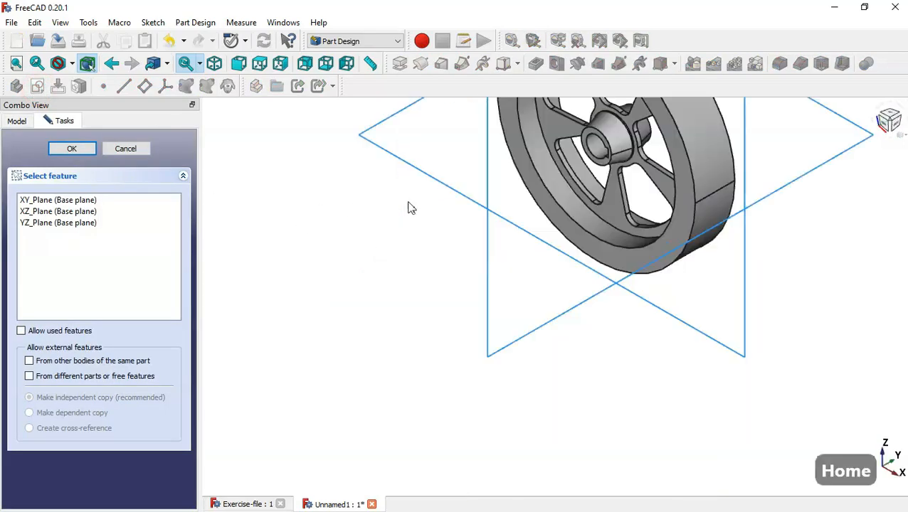
scroll(541, 187, "up", 3)
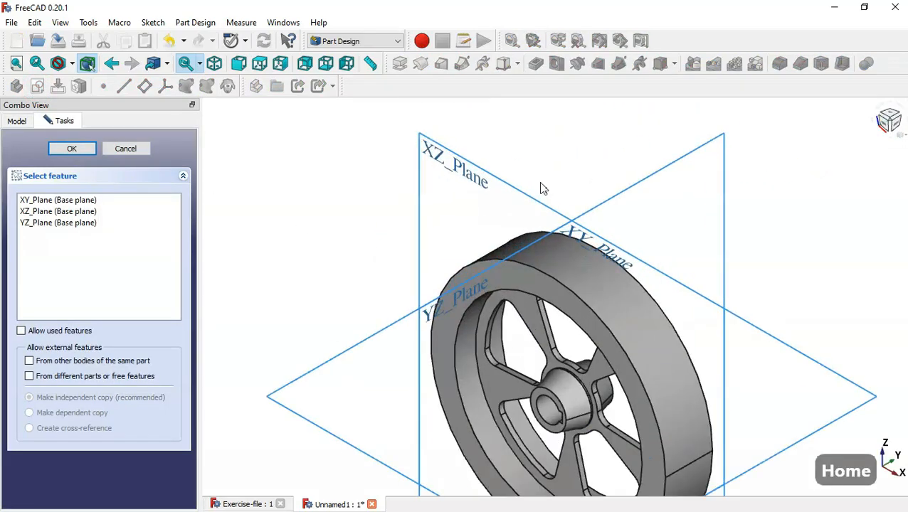
left_click(446, 310)
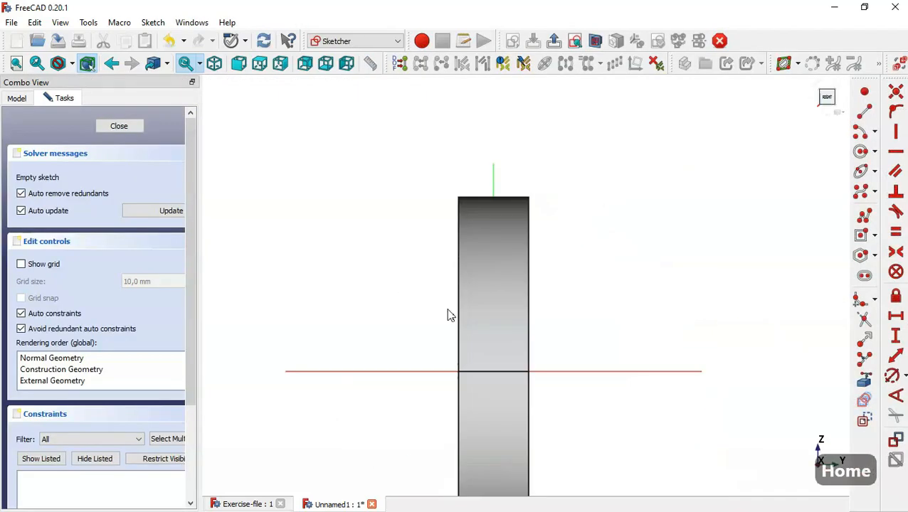
Section the view at the sketch plane and link the rim's left side edge into the sketch as external geometry.
scroll(483, 177, "up", 2)
left_click(595, 41)
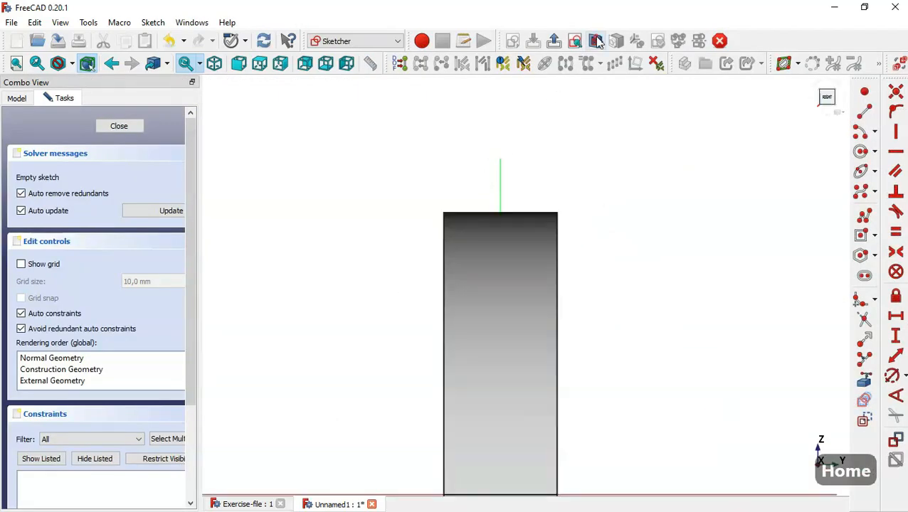
scroll(486, 215, "up", 2)
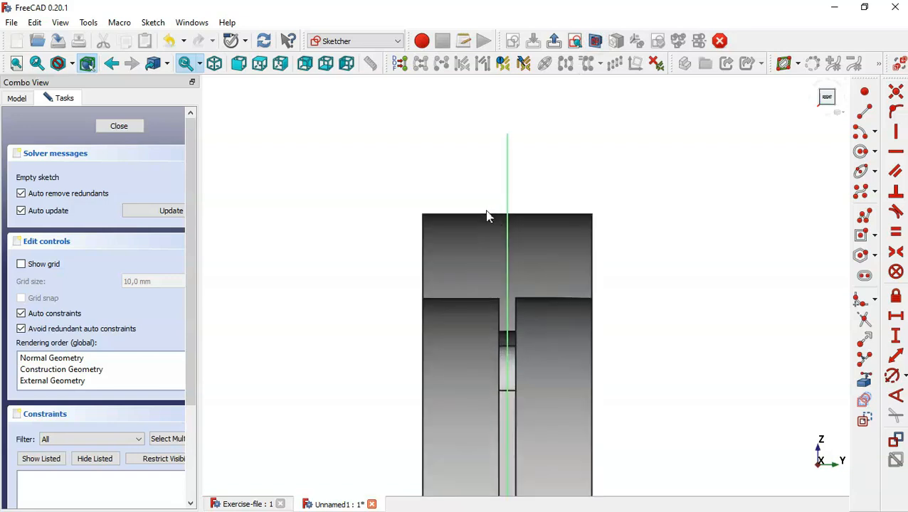
left_click(868, 214)
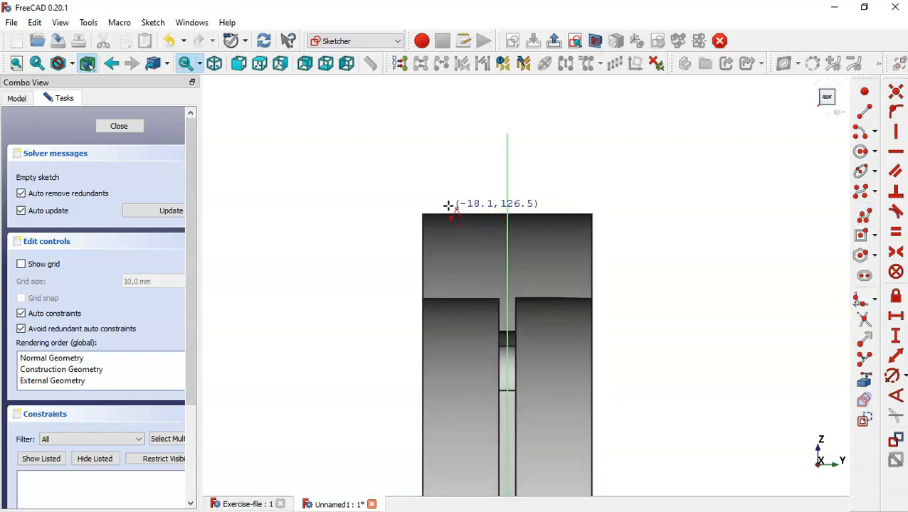
left_click(865, 381)
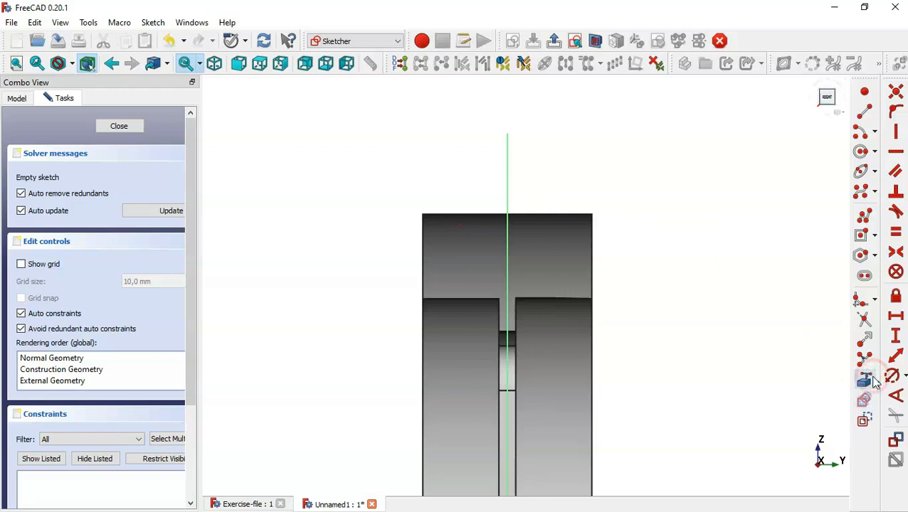
left_click(422, 226)
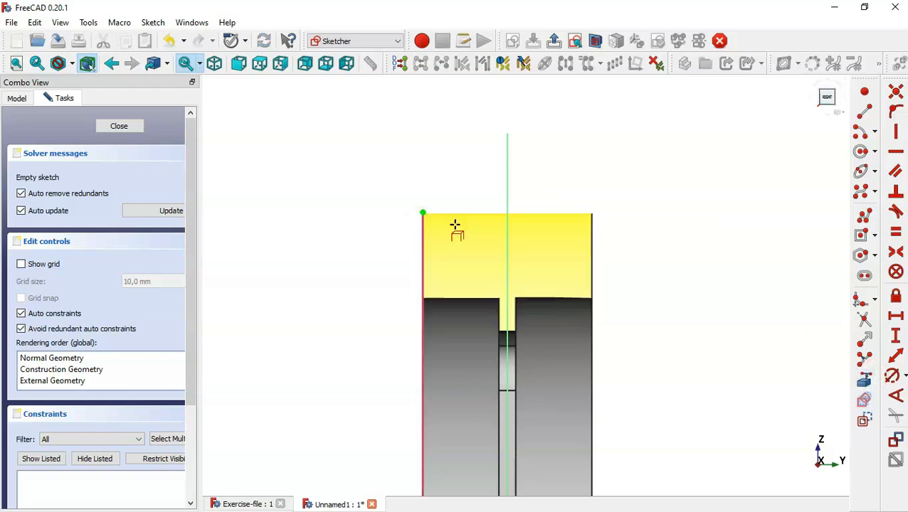
Draw a closed trapezoid across the rim's outer edge, about 16 mm wide above and 9 mm below, and constrain its upper line horizontal.
left_click(863, 214)
scroll(449, 201, "up", 2)
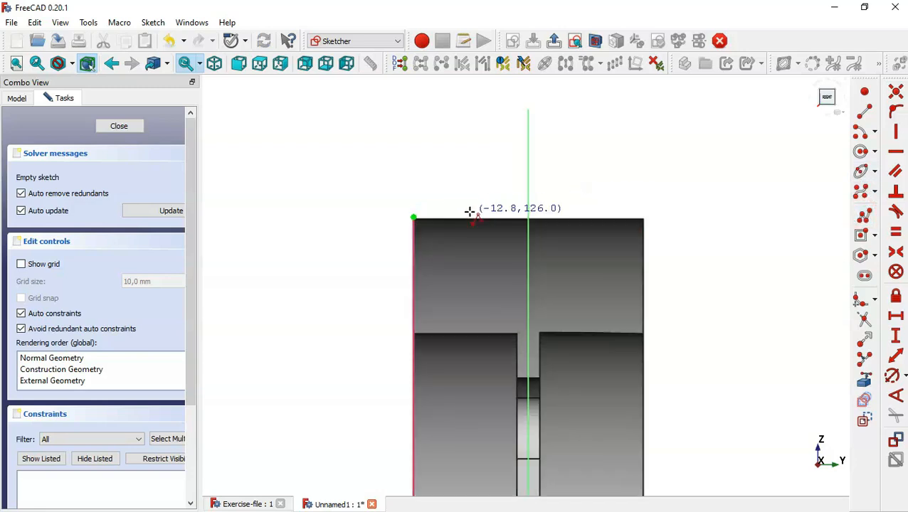
left_click(444, 209)
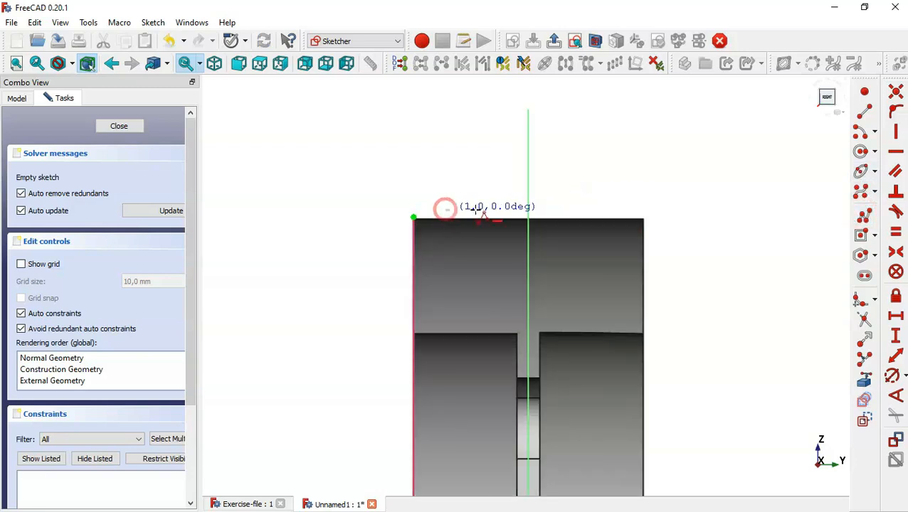
left_click(519, 207)
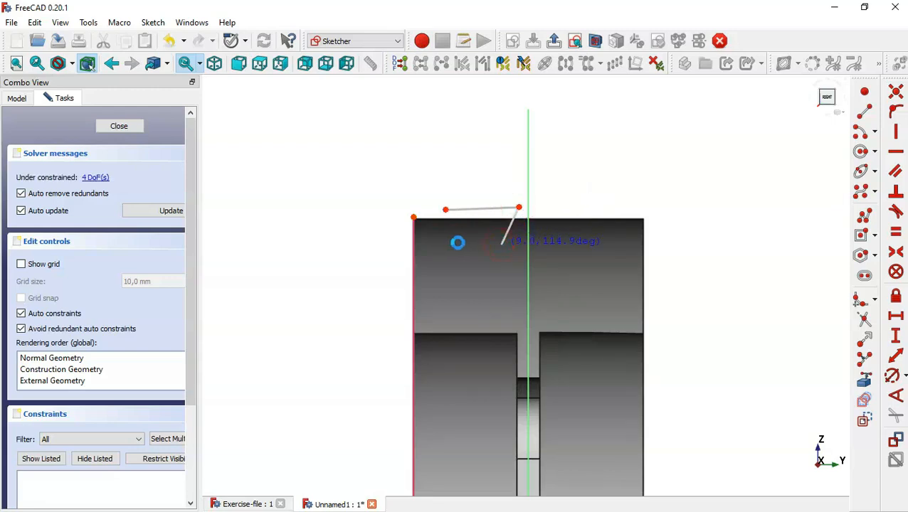
left_click(501, 244)
left_click(457, 244)
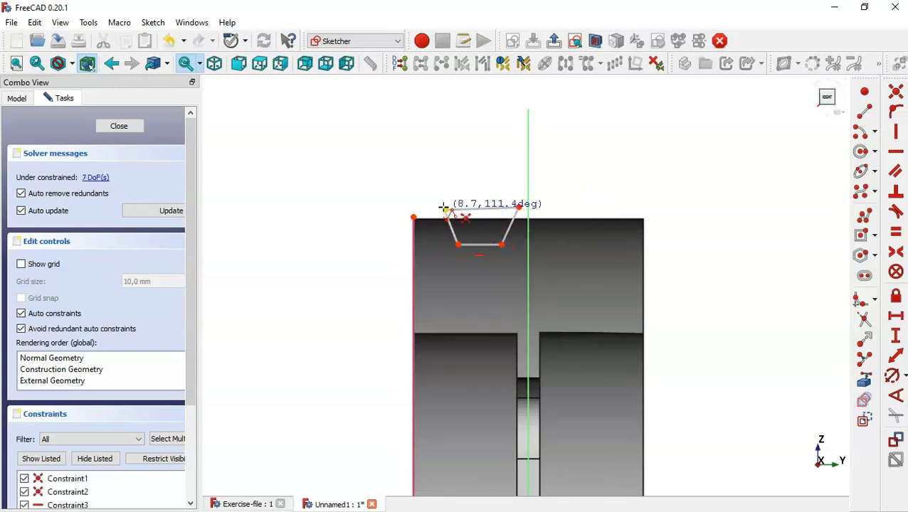
left_click(443, 207)
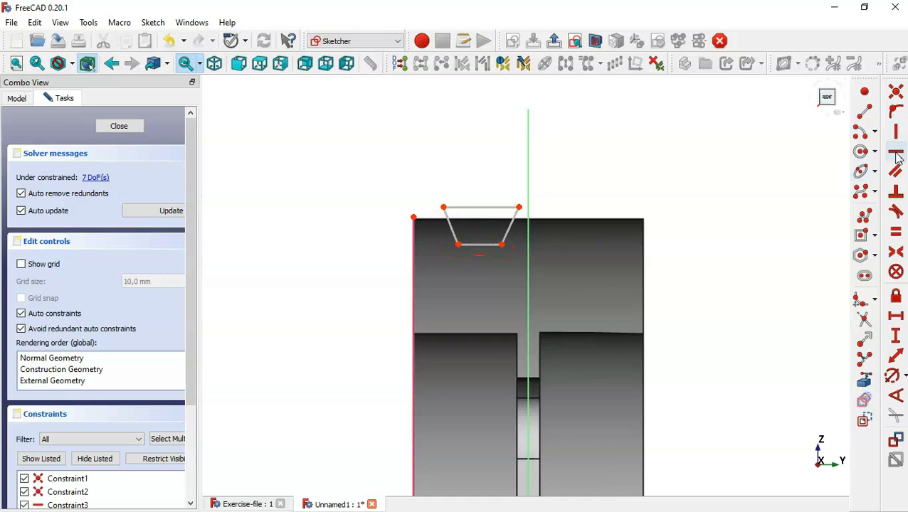
left_click(896, 152)
left_click(486, 208)
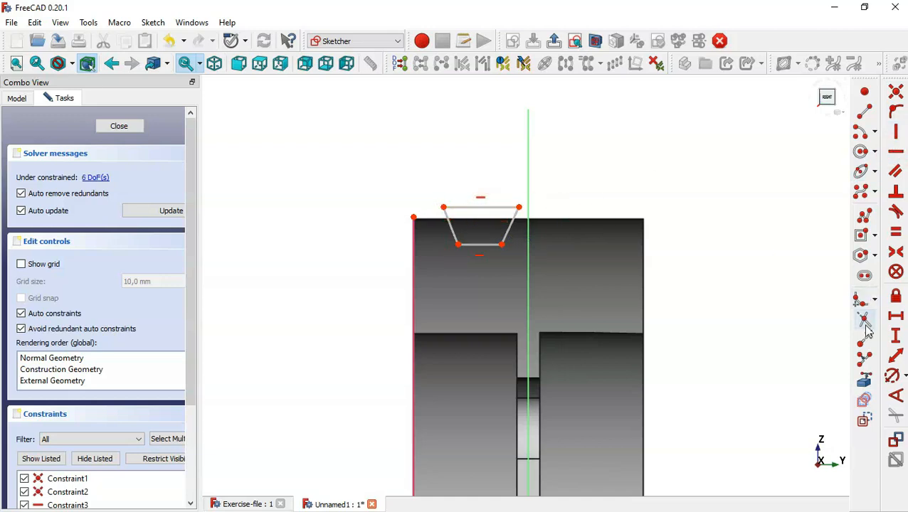
Set the trapezoid's horizontal widths to 10 mm for the upper line and 5 mm for the lower line.
left_click(895, 316)
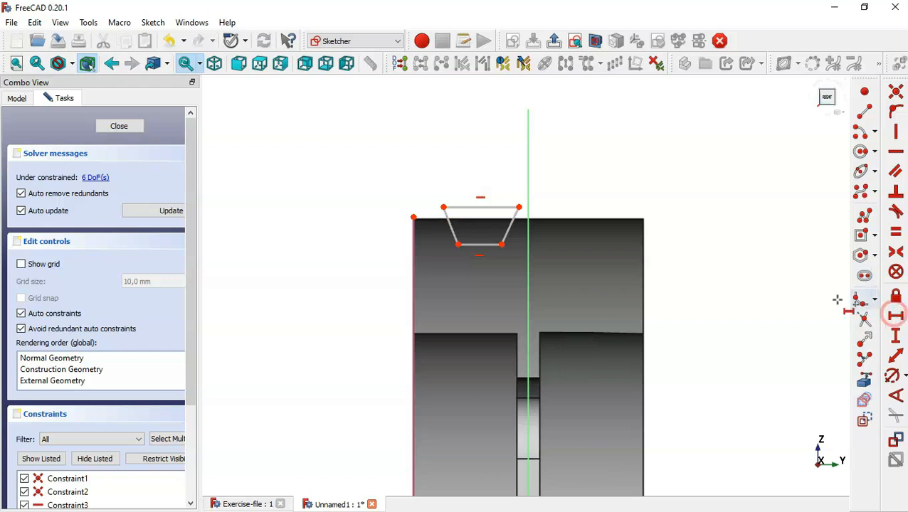
left_click(494, 205)
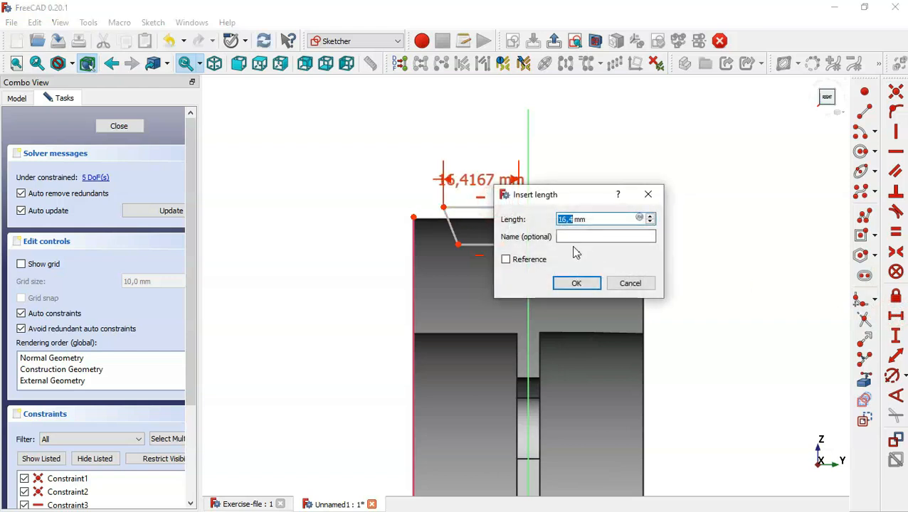
type("10")
key("Return")
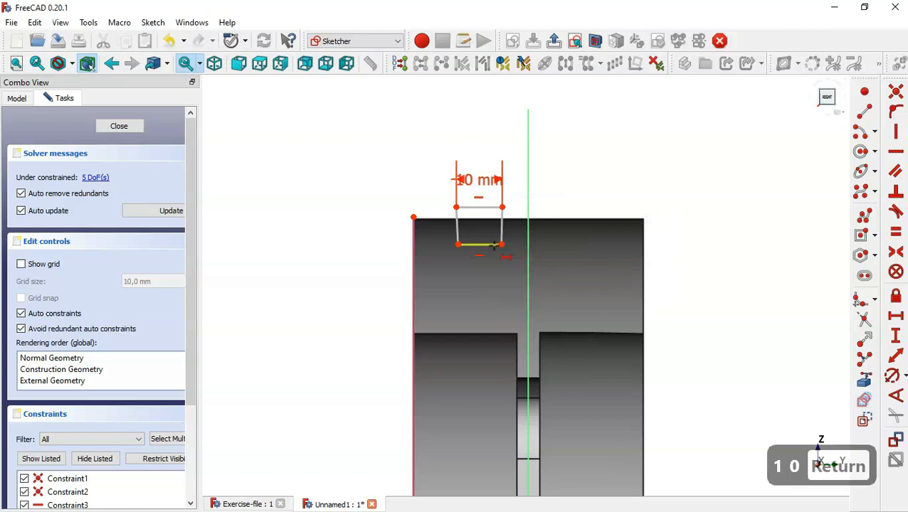
left_click(493, 245)
type("5")
key("Return")
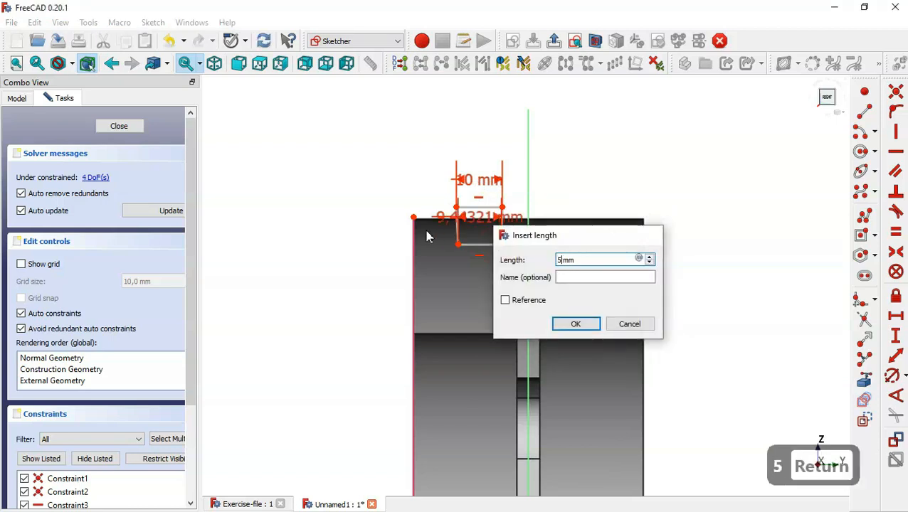
Constrain the horizontal distance between the trapezoid's upper right and lower right corners to 2.5 mm.
scroll(463, 215, "up", 1)
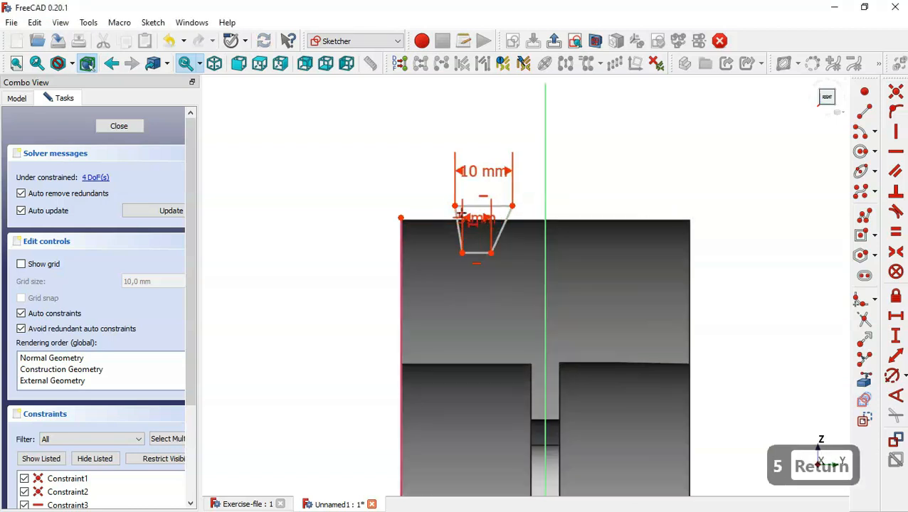
left_click(512, 206)
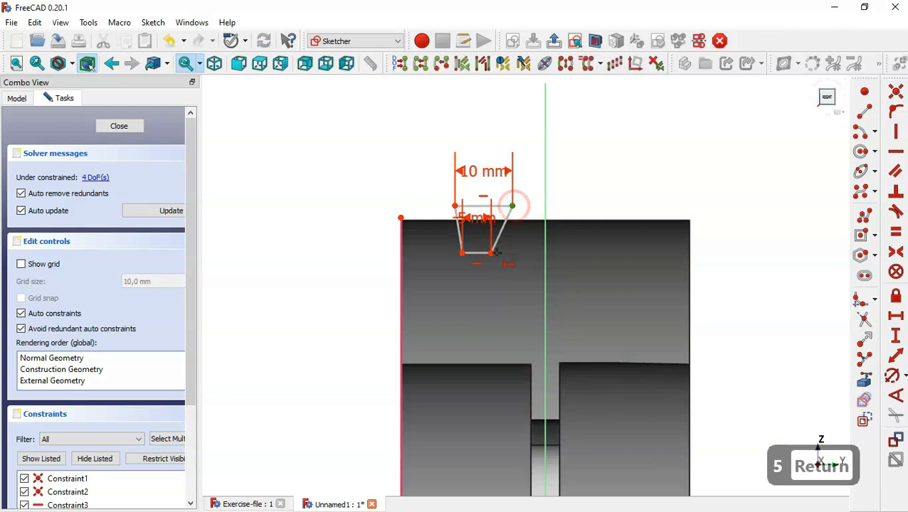
left_click(490, 253)
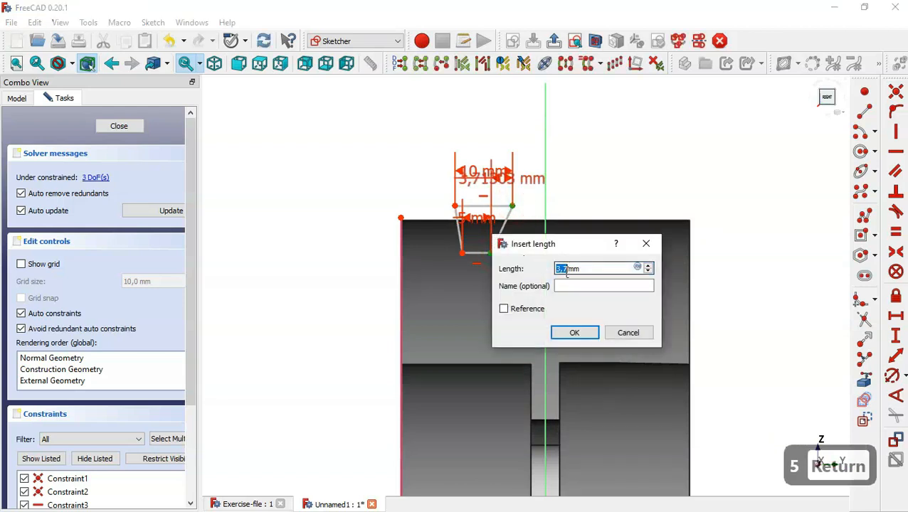
type("2.5")
key("Return")
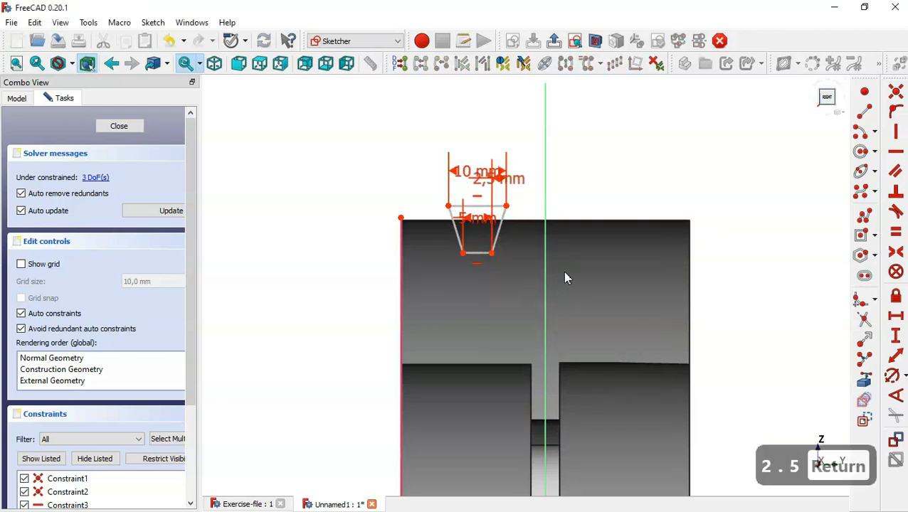
Constrain the horizontal distance from the rim's linked corner point to the trapezoid's upper left corner to 5 mm.
left_click(401, 217)
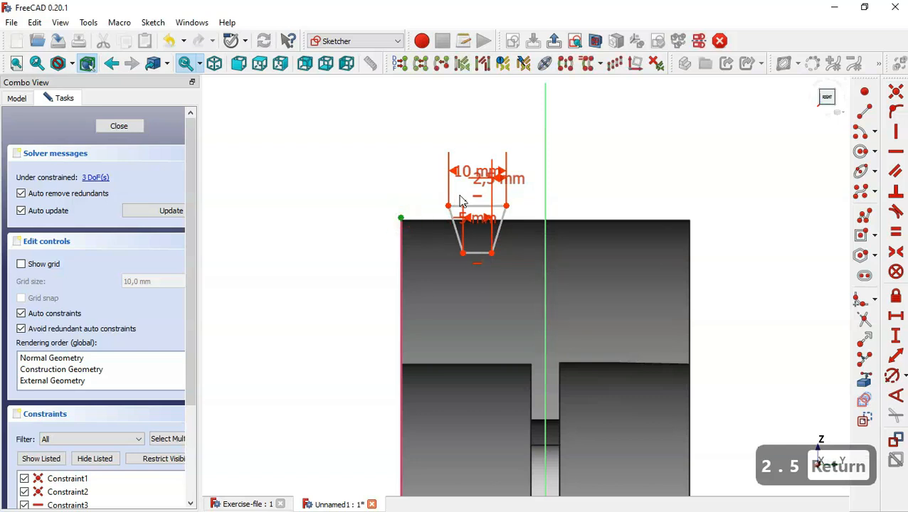
left_click(450, 205)
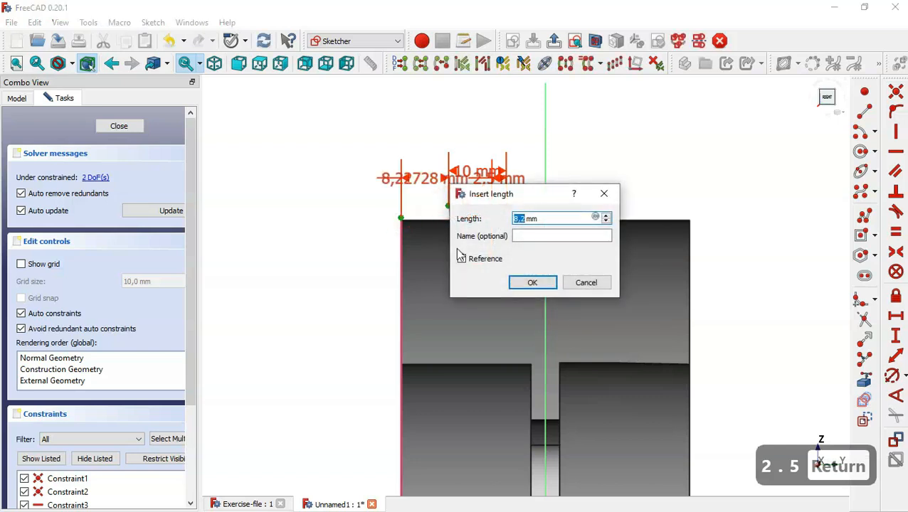
type("5")
key("Return")
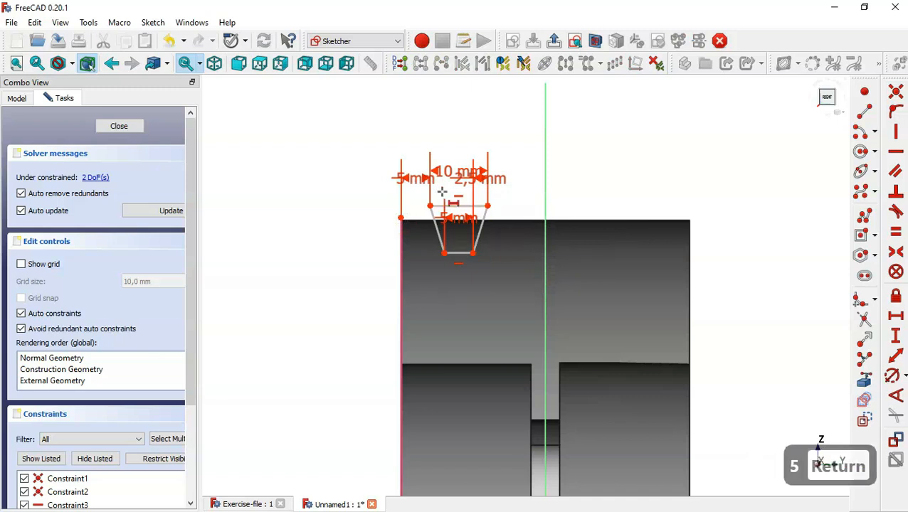
key("Escape")
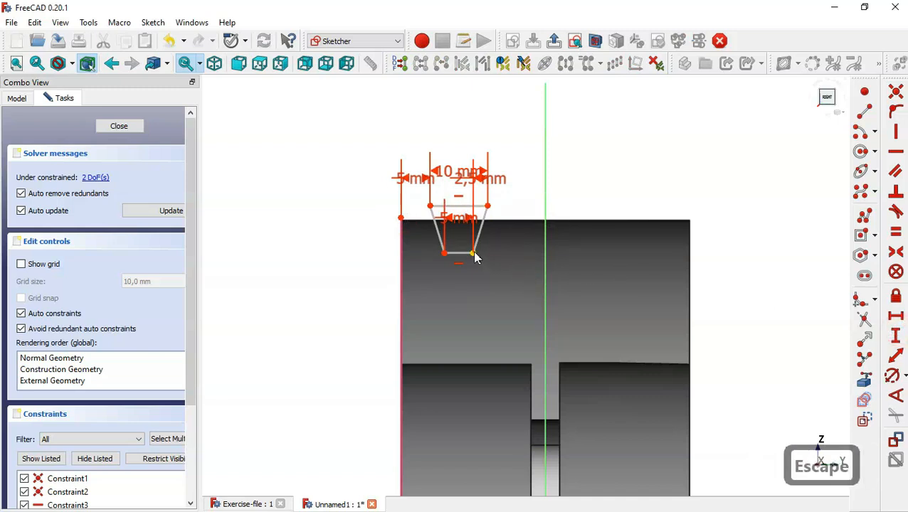
Constrain the vertical distance between the trapezoid's lower right and upper right corners to 5 mm.
left_click(896, 335)
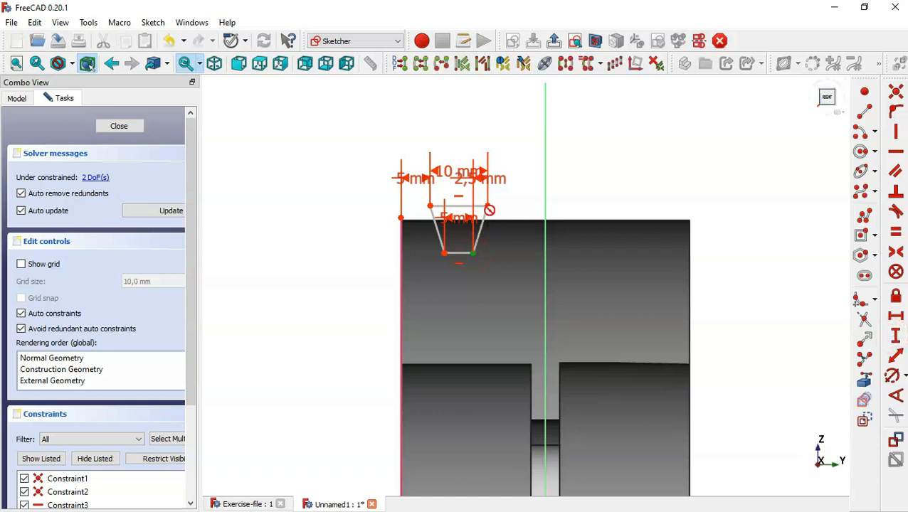
left_click(488, 207)
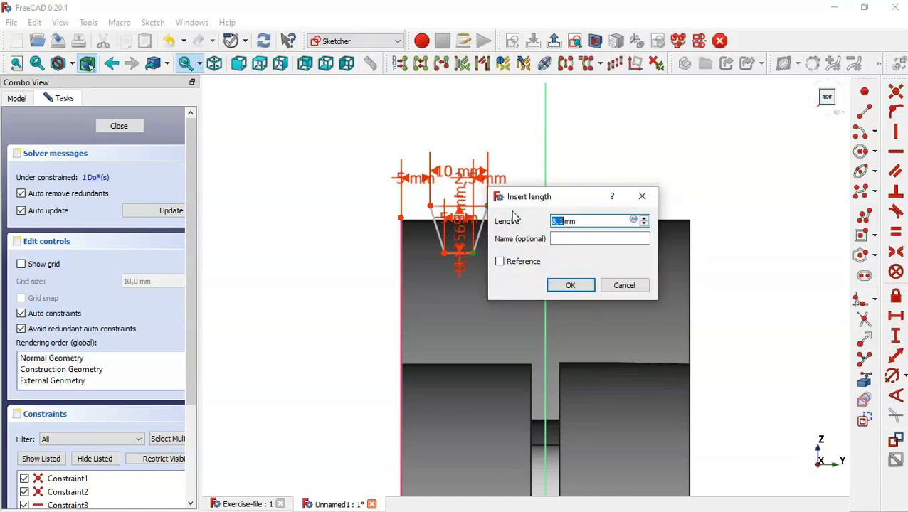
type("5")
key("Return")
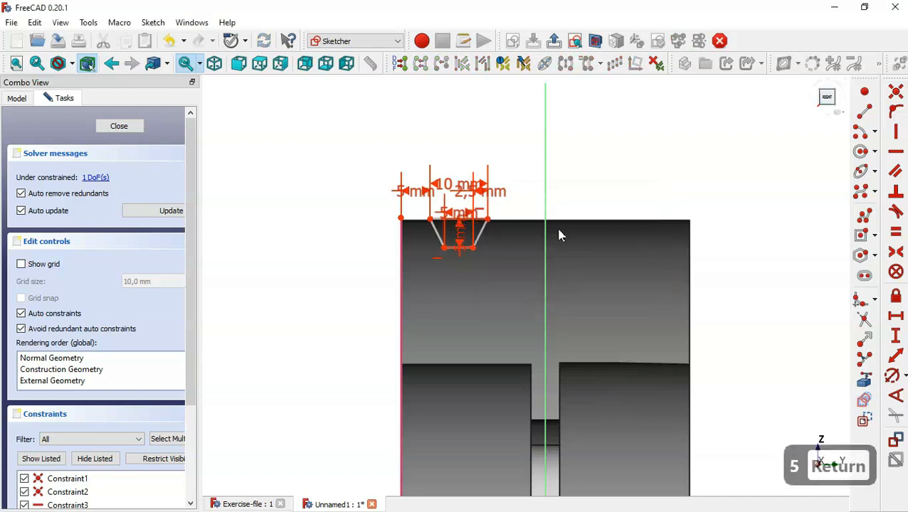
scroll(426, 218, "up", 5)
key("Escape")
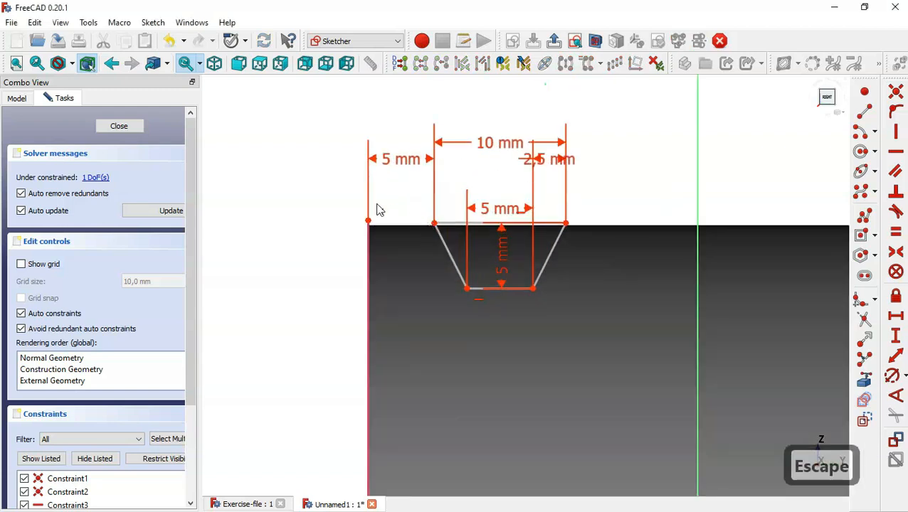
Align the trapezoid's upper left corner horizontally with the rim's linked corner point and close the sketch.
left_click_drag(354, 197, 462, 246)
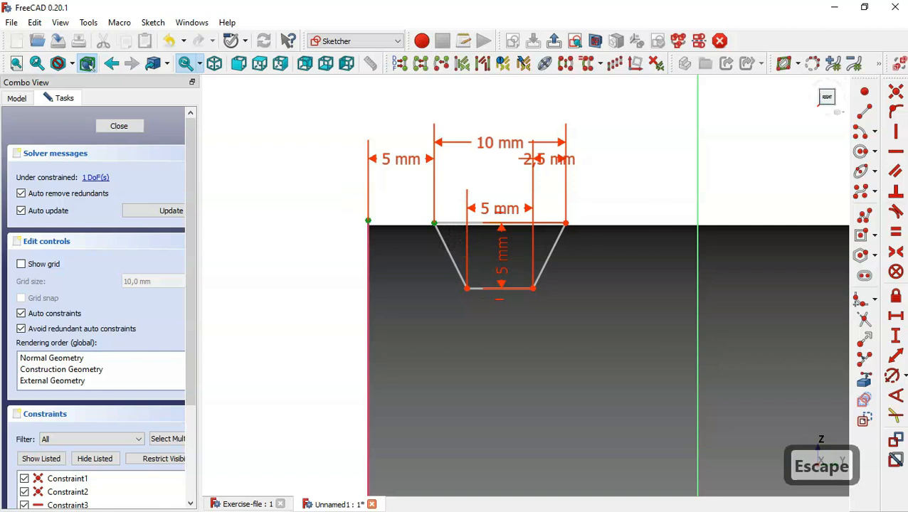
left_click(898, 156)
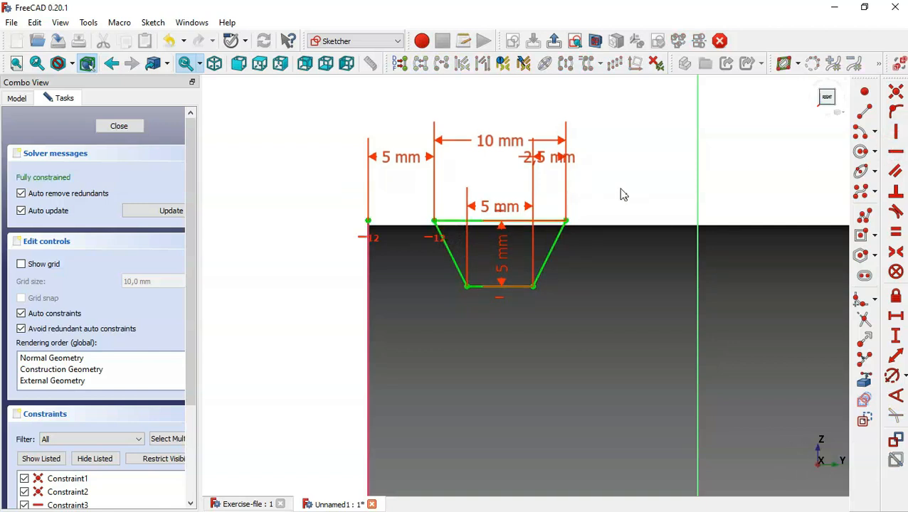
scroll(620, 194, "down", 5)
scroll(780, 208, "up", 1)
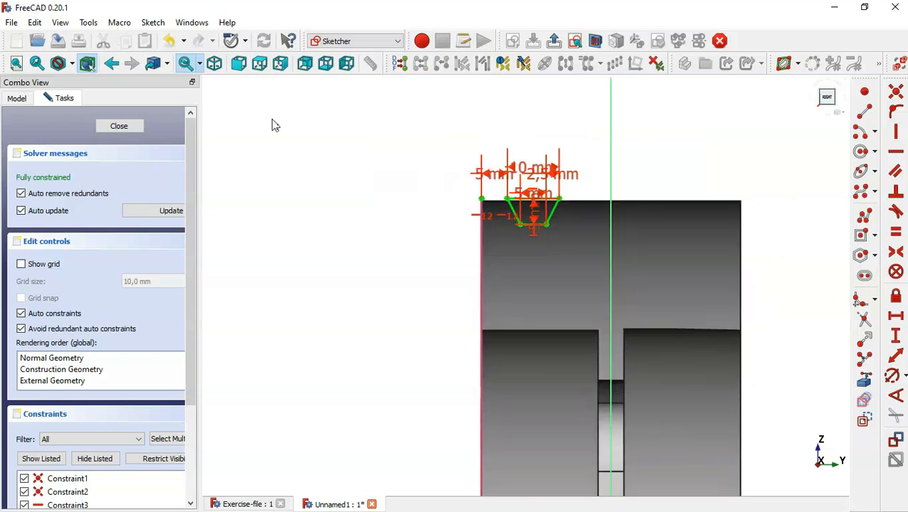
left_click(134, 128)
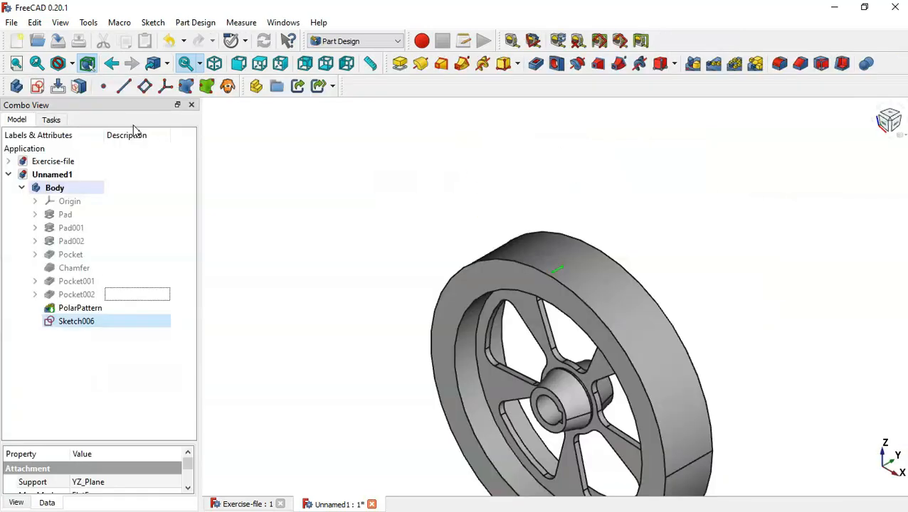
Cut the trapezoid sketch into the rim as a 360° groove revolved about the base Y axis.
left_click(578, 64)
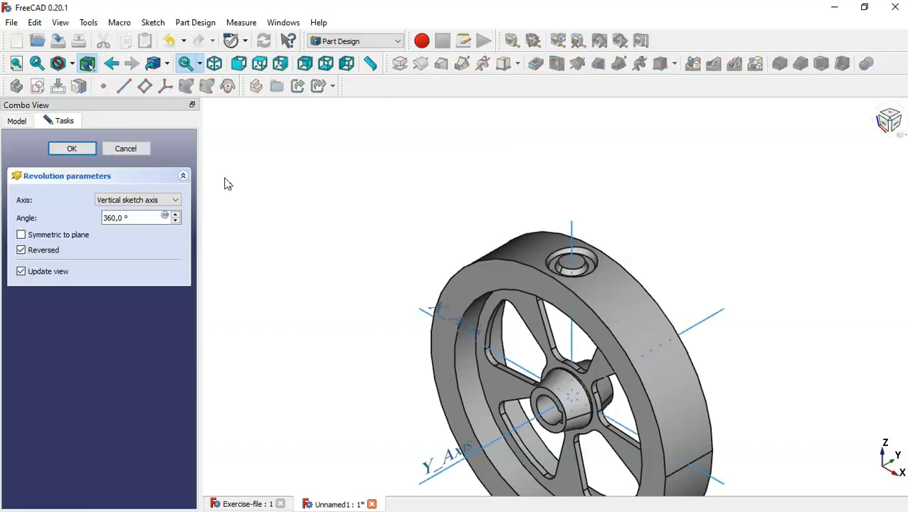
left_click(152, 201)
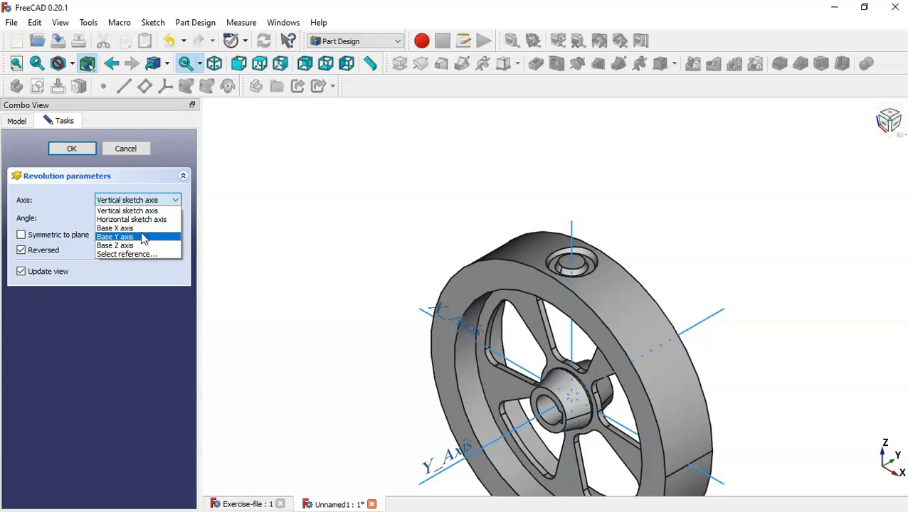
left_click(137, 237)
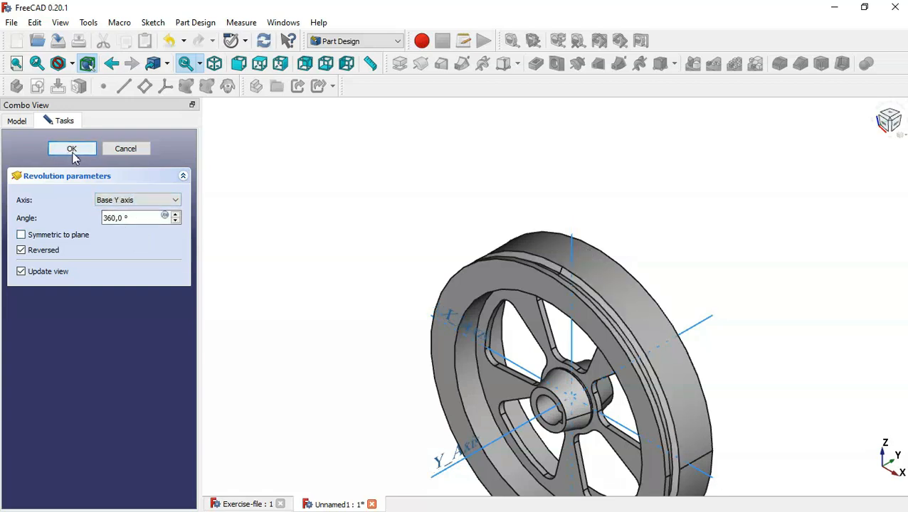
left_click(72, 149)
scroll(463, 198, "down", 4)
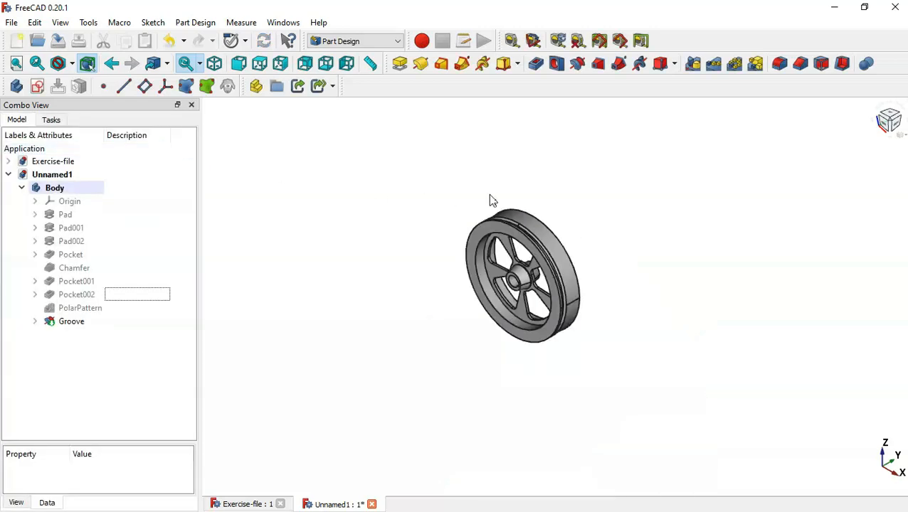
Start a linear pattern of the rim groove with the Base Y axis as its direction.
scroll(568, 284, "up", 4)
middle_click_drag(657, 258, 636, 266)
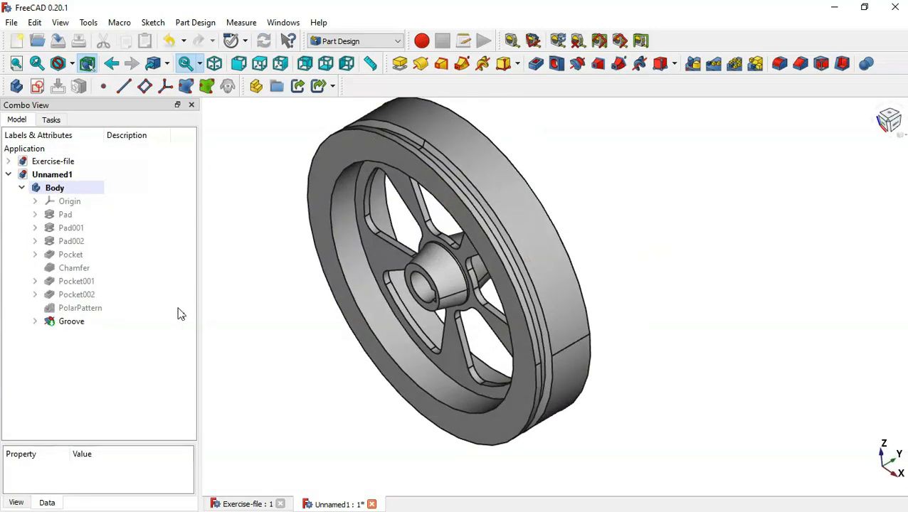
left_click(119, 325)
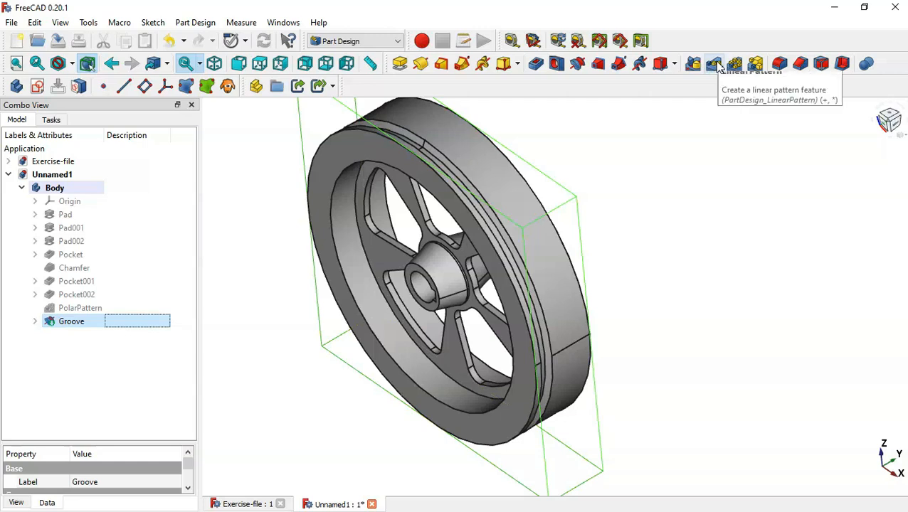
left_click(715, 64)
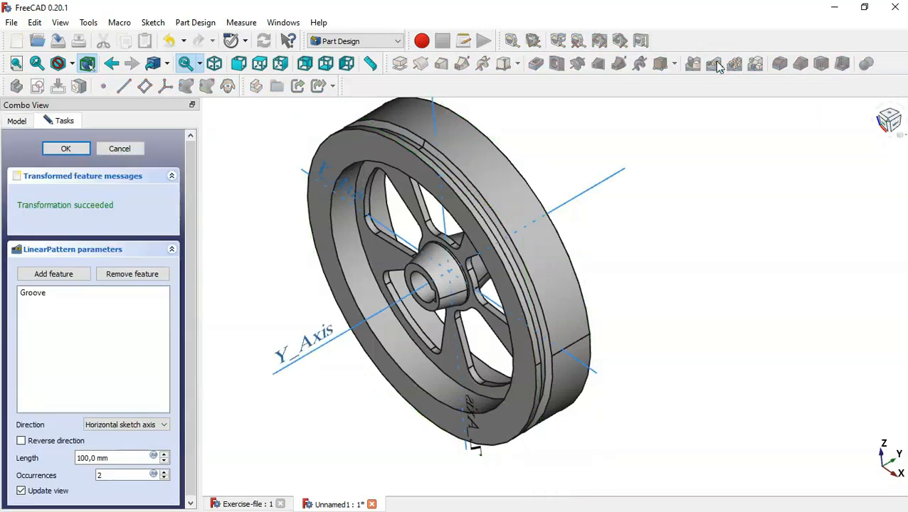
left_click(186, 290)
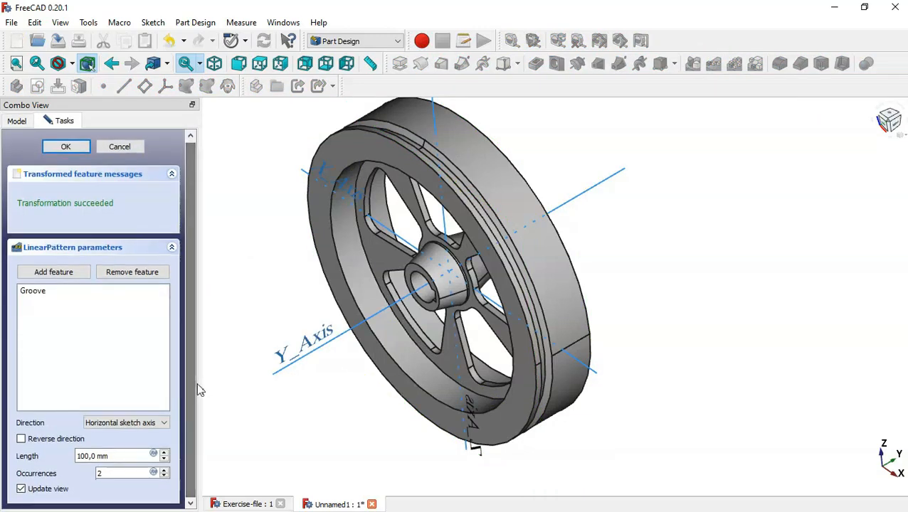
left_click(146, 424)
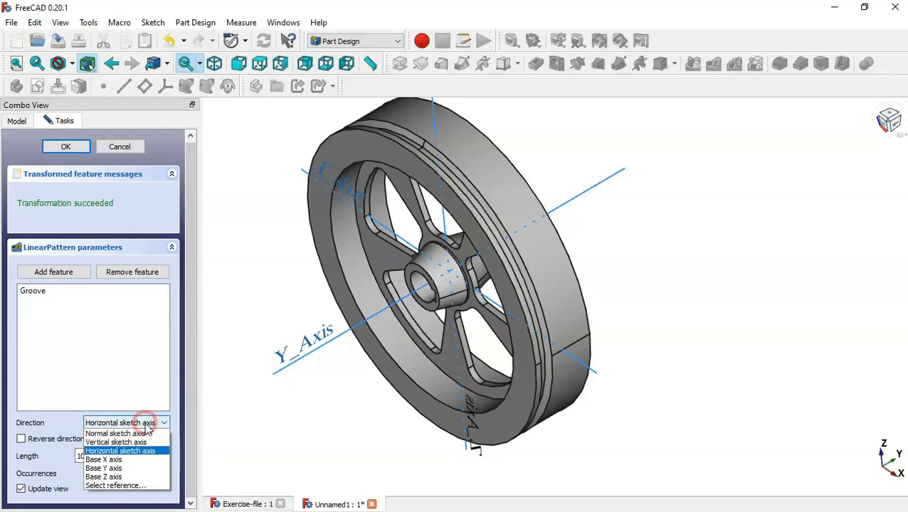
left_click(133, 474)
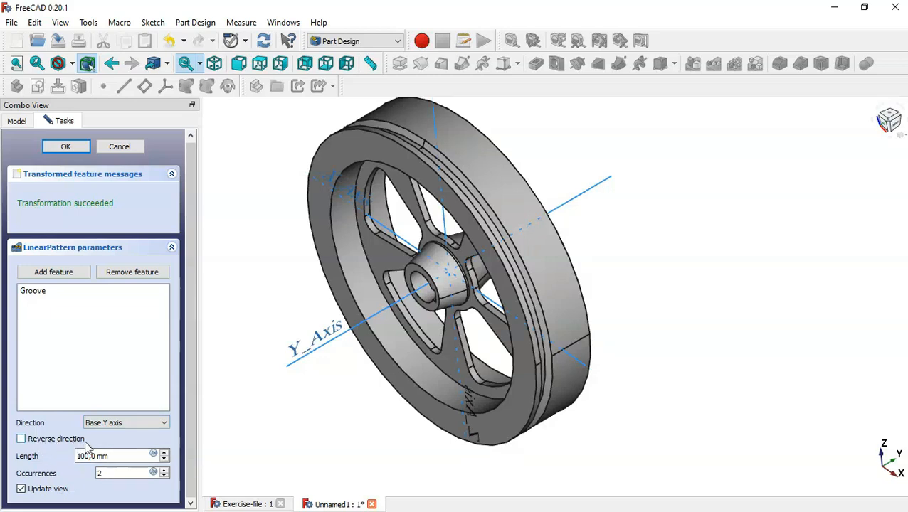
Set the groove pattern's length to 20 mm.
triple_click(136, 456)
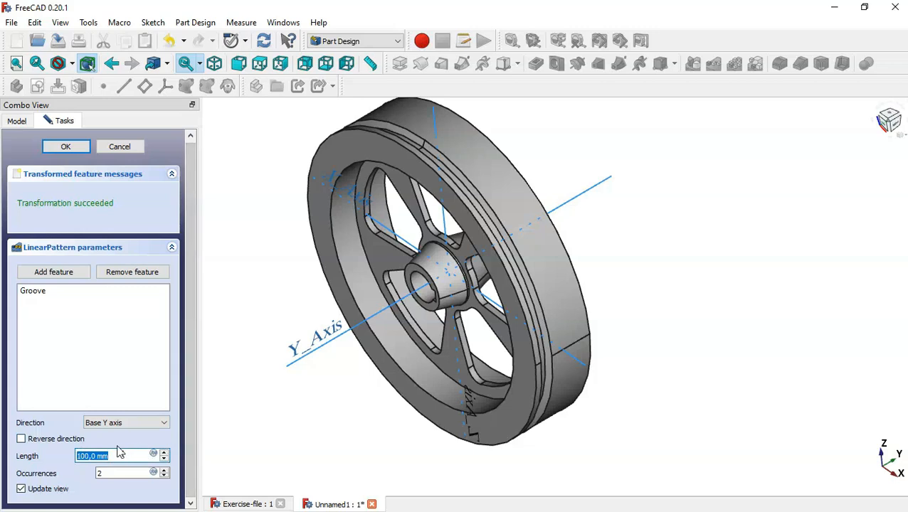
type("20")
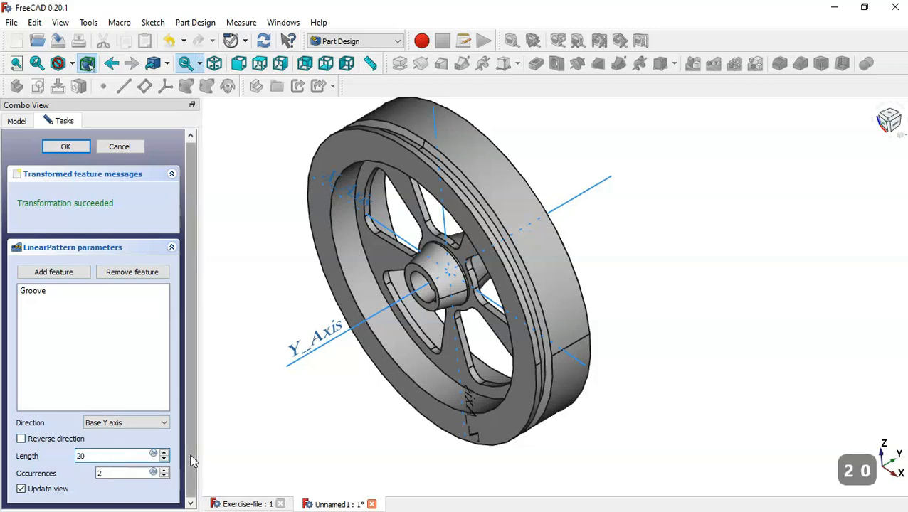
mouse_move(190, 454)
left_mouse_down()
mouse_move(191, 421)
mouse_move(194, 463)
left_mouse_up()
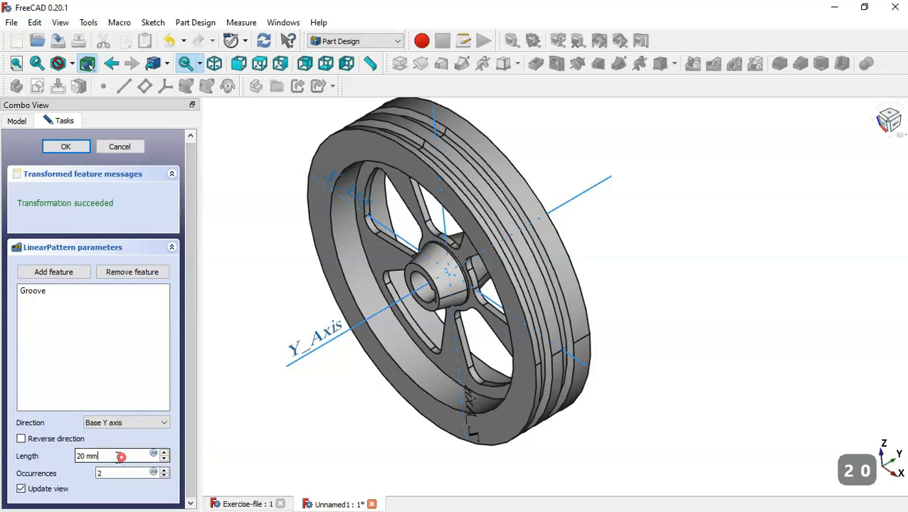
Set the groove pattern's length to 30 mm with 3 occurrences and finish the linear pattern.
left_click_drag(122, 456, 48, 457)
type("30")
left_click_drag(189, 456, 191, 448)
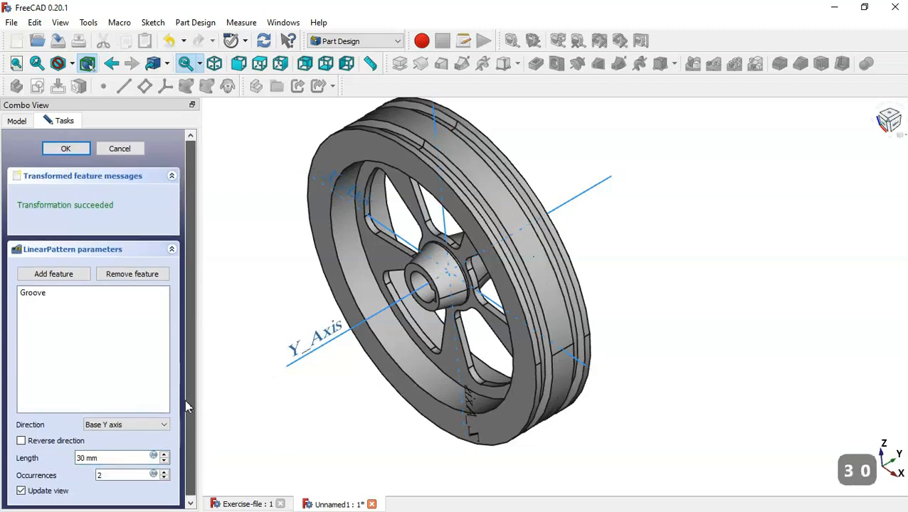
left_click_drag(112, 475, 82, 480)
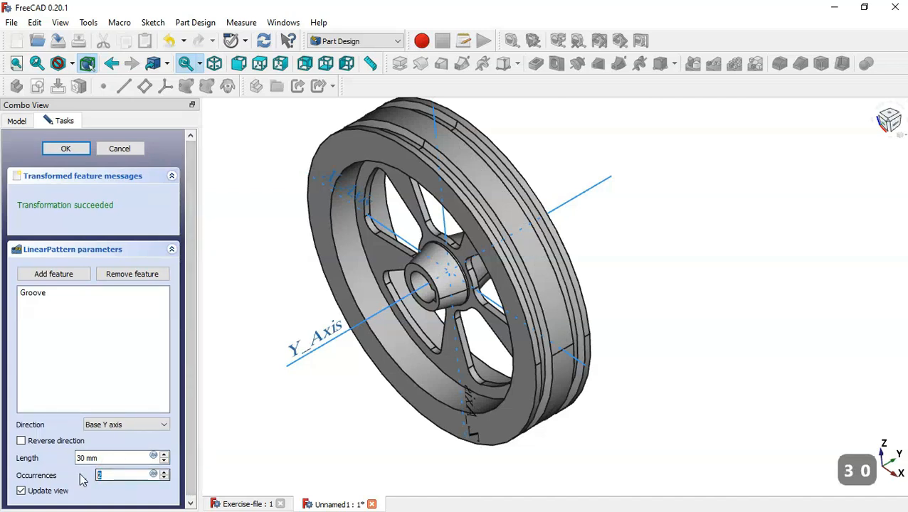
type("3")
left_click(189, 456)
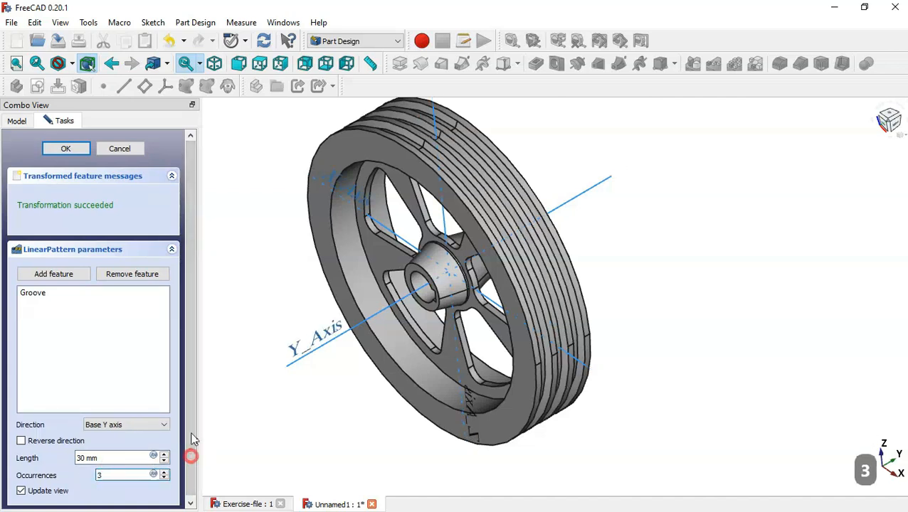
left_click(84, 149)
mouse_move(722, 262)
left_mouse_down()
mouse_move(740, 274)
mouse_move(616, 187)
mouse_move(535, 237)
mouse_move(752, 342)
mouse_move(792, 275)
mouse_move(719, 243)
mouse_move(747, 249)
mouse_move(713, 258)
mouse_move(721, 257)
left_mouse_up()
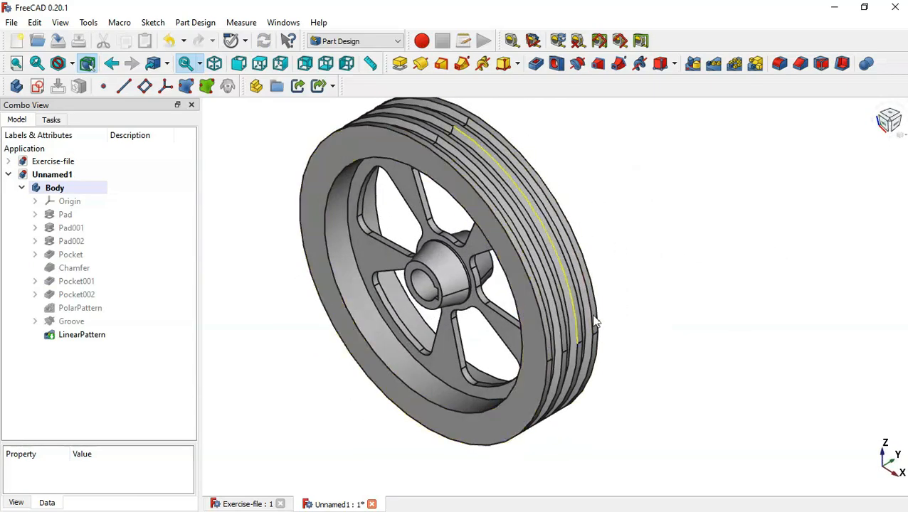
Change the wheel's shape color to red (#ff0000) in its appearance settings.
left_click(531, 290)
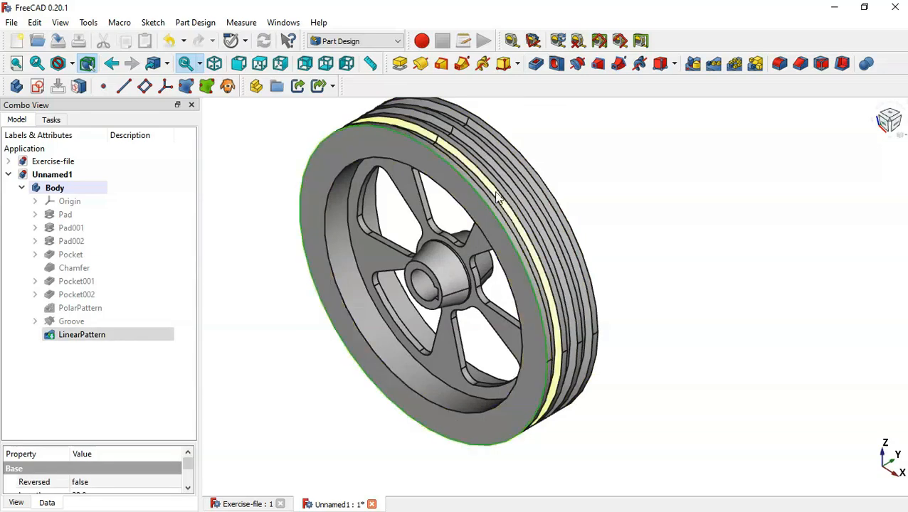
right_click(250, 331)
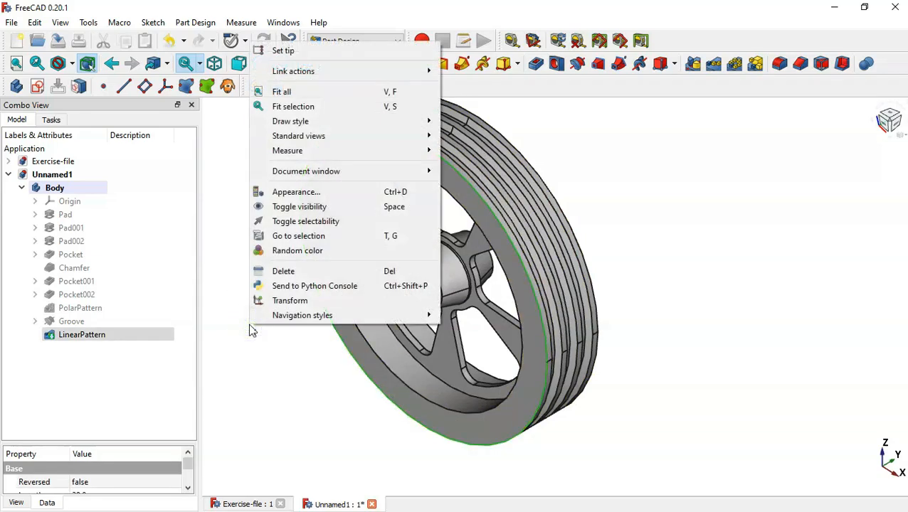
left_click(361, 196)
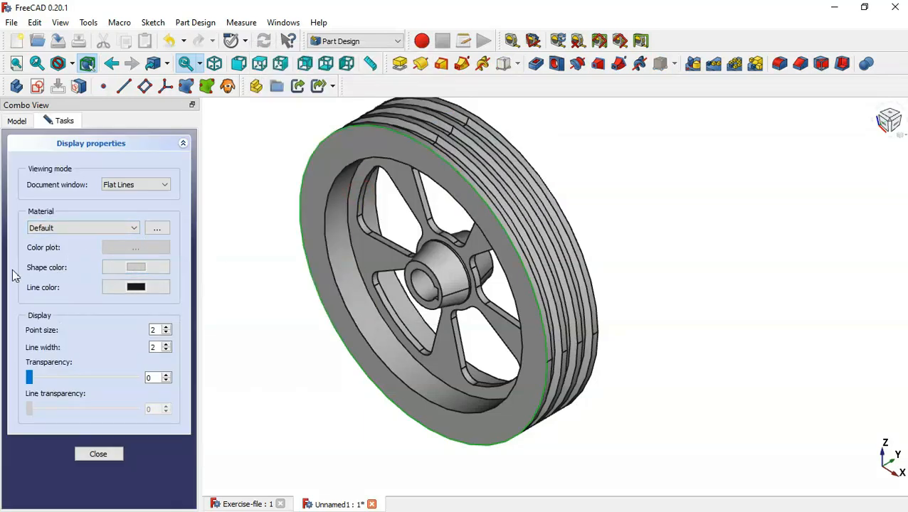
left_click(139, 268)
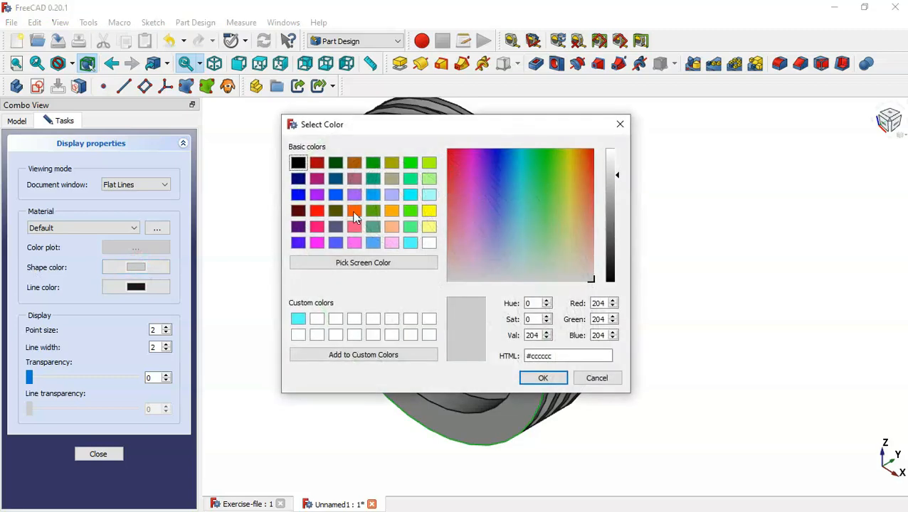
left_click(318, 211)
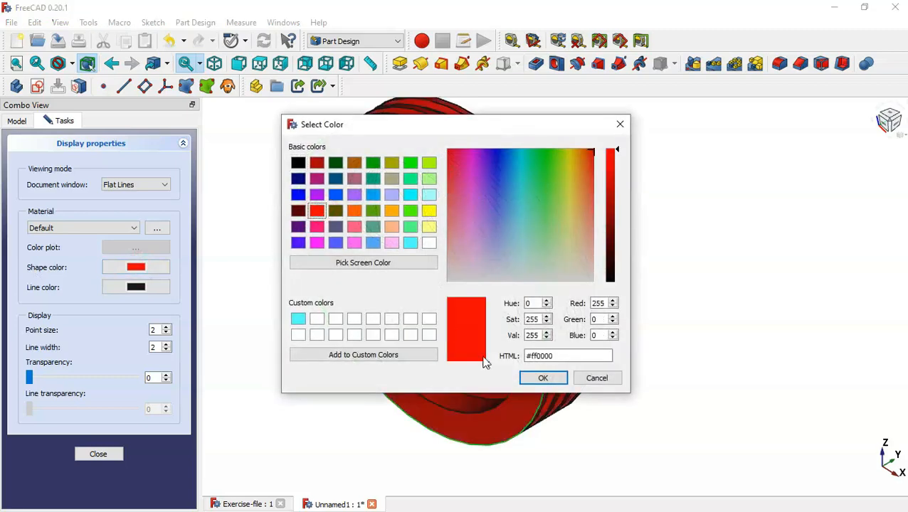
left_click(538, 378)
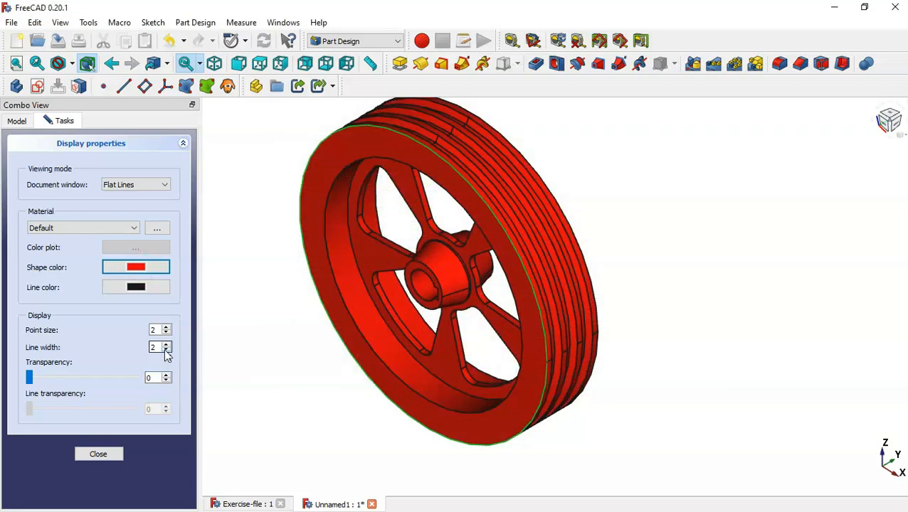
Set the wheel's line width and point size to 1, then close the display properties and deselect the model.
left_click(166, 350)
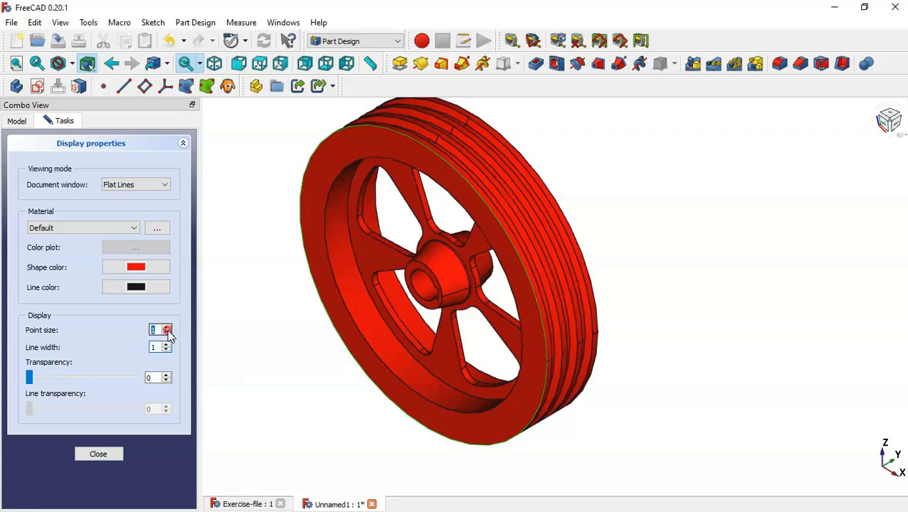
left_click(99, 454)
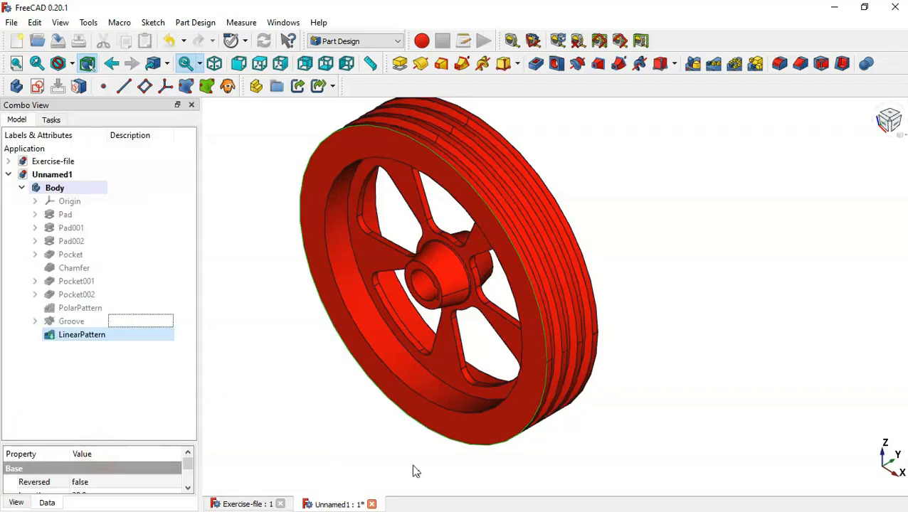
left_click(546, 450)
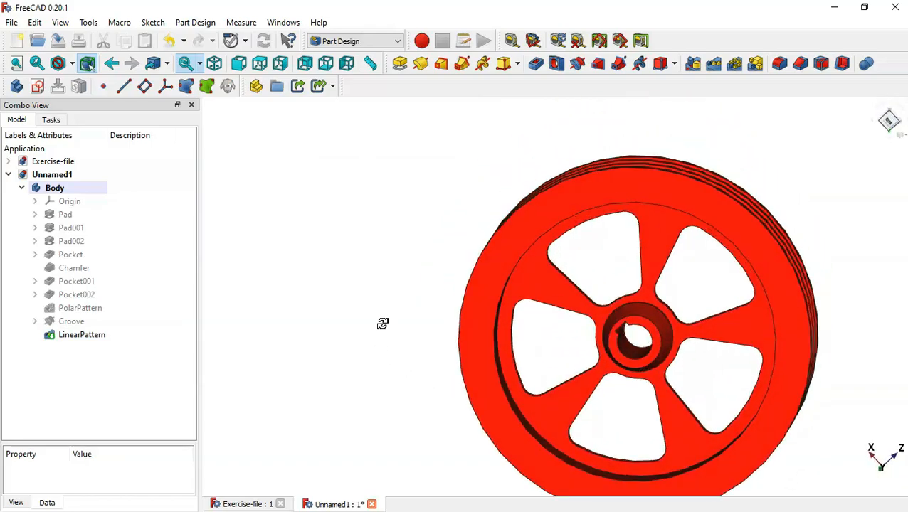